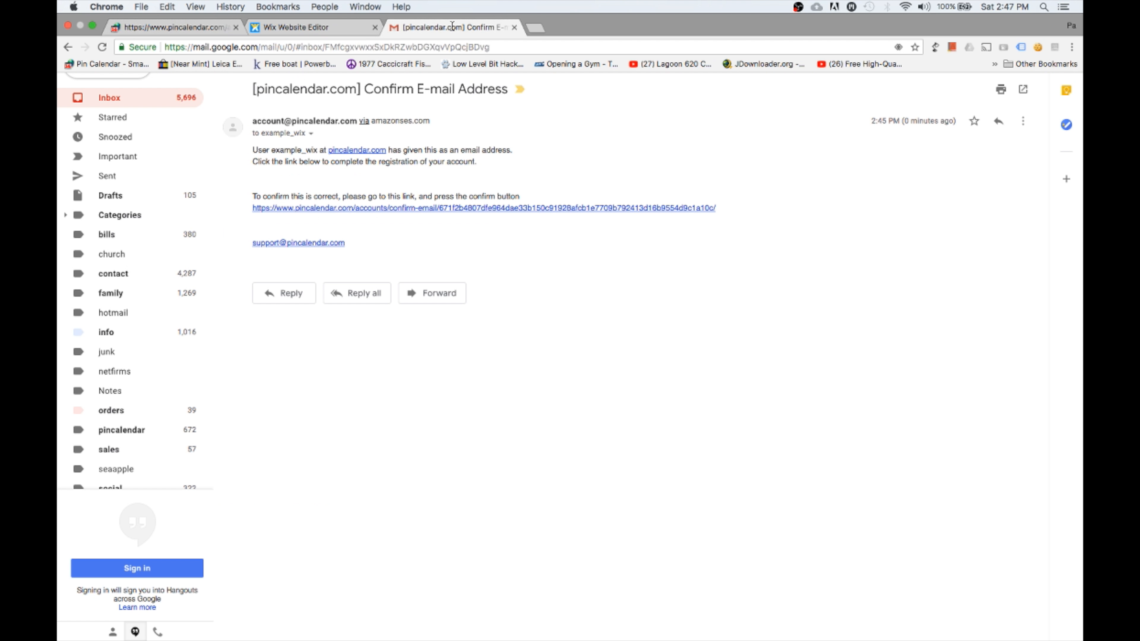
Step: Put Chrome in full screen so the '[pincalendar.com] Confirm E-mail Address' message fills the display
{"action": "key", "text": "ctrl+super+f"}
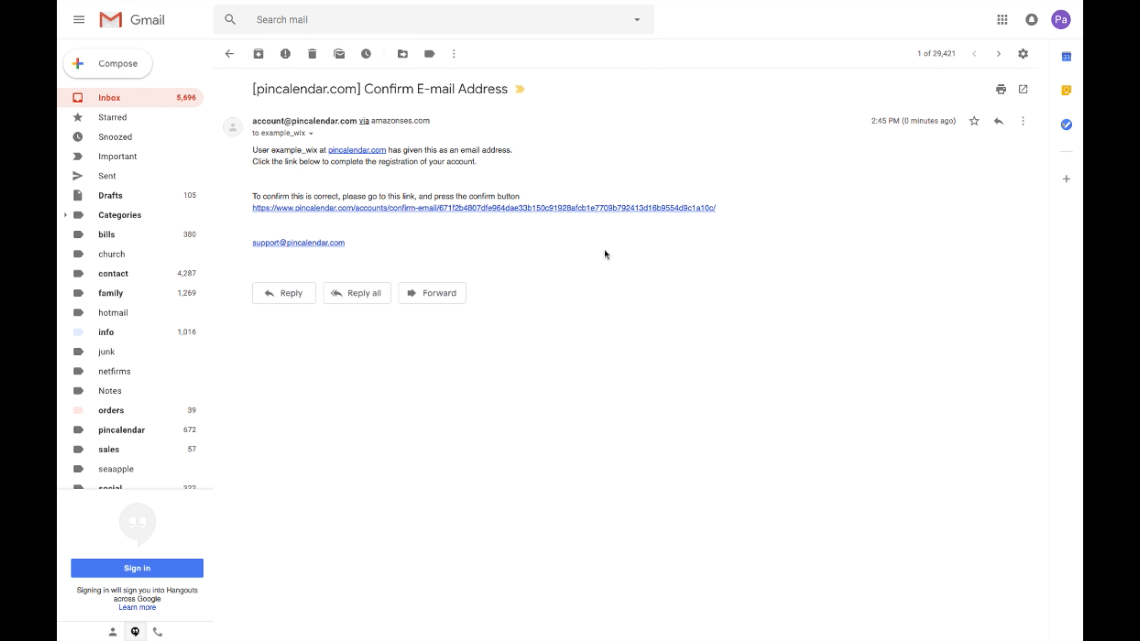
Step: Confirm the Pin Calendar e-mail address from the link and load the new May calendar
{"action": "left_click", "coordinate": [468, 209]}
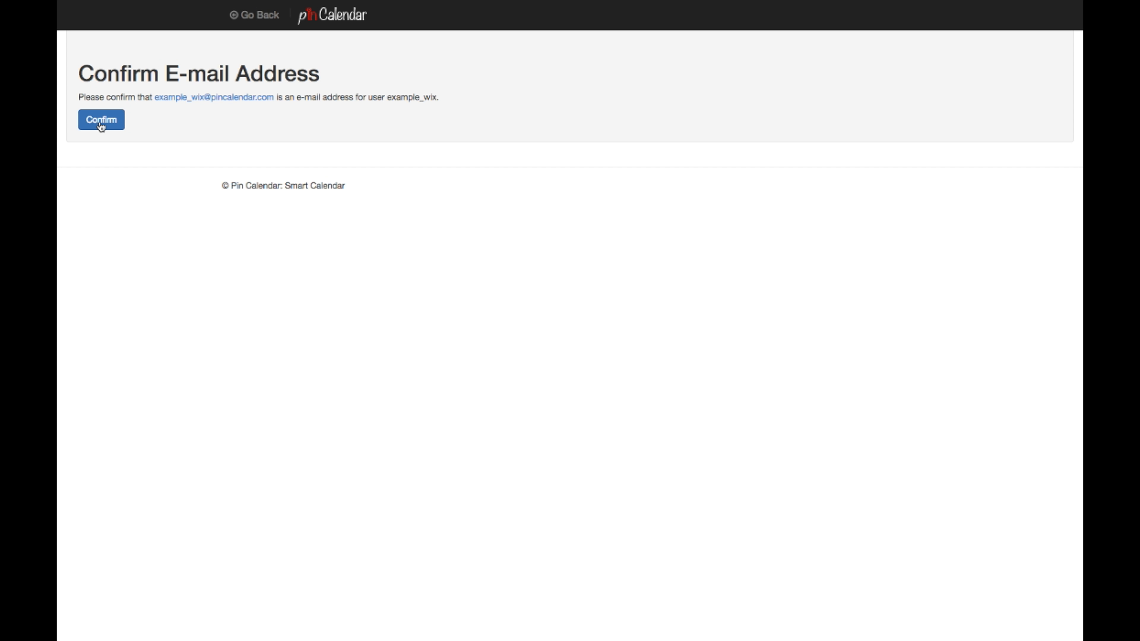
{"action": "left_click", "coordinate": [101, 126]}
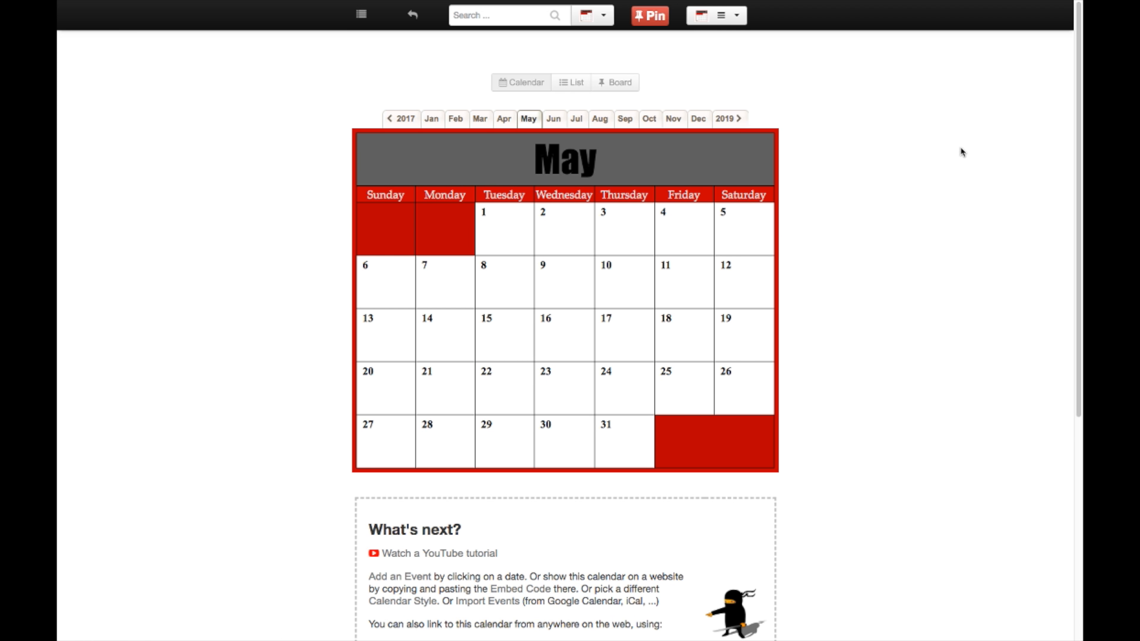
{"action": "scroll", "coordinate": [930, 171], "scroll_direction": "down", "scroll_amount": 5}
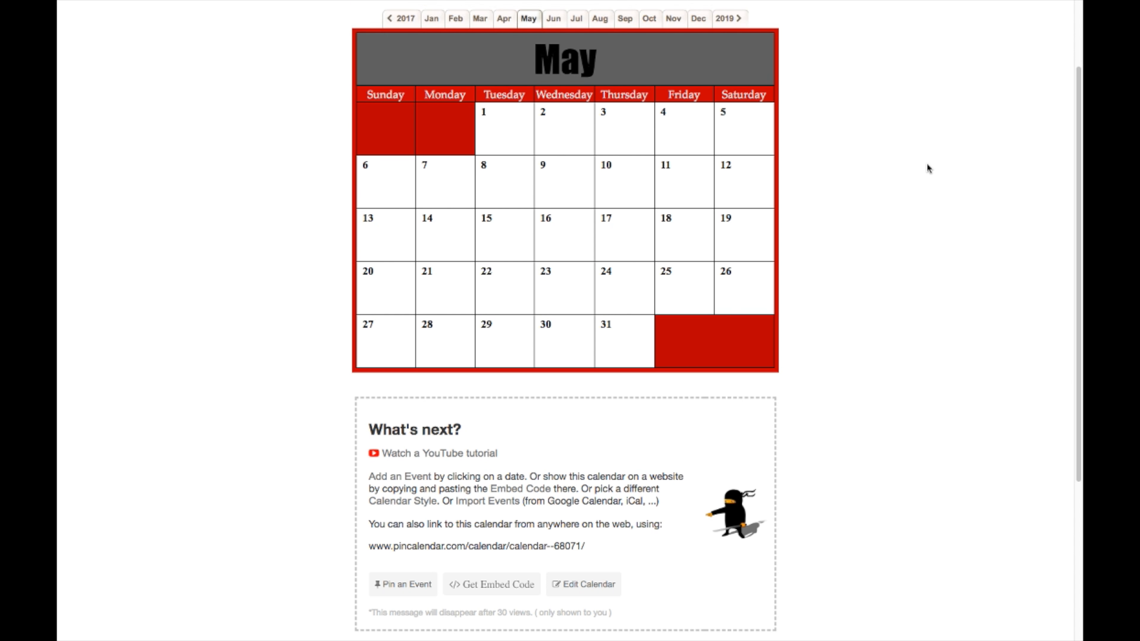
{"action": "scroll", "coordinate": [928, 168], "scroll_direction": "up", "scroll_amount": 4}
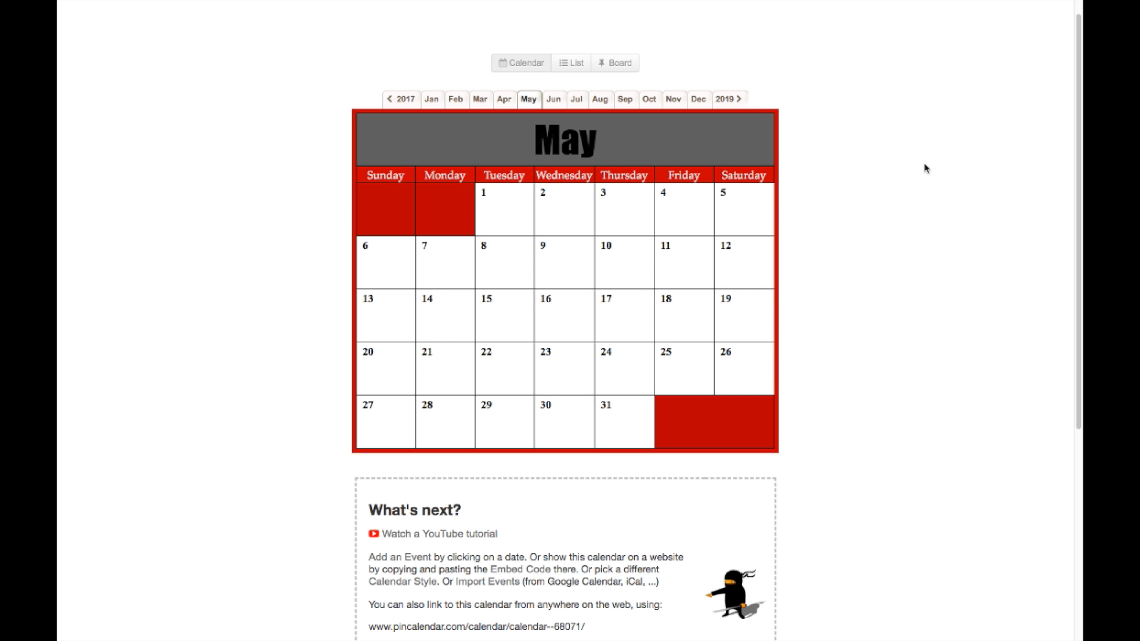
{"action": "scroll", "coordinate": [926, 169], "scroll_direction": "down", "scroll_amount": 1}
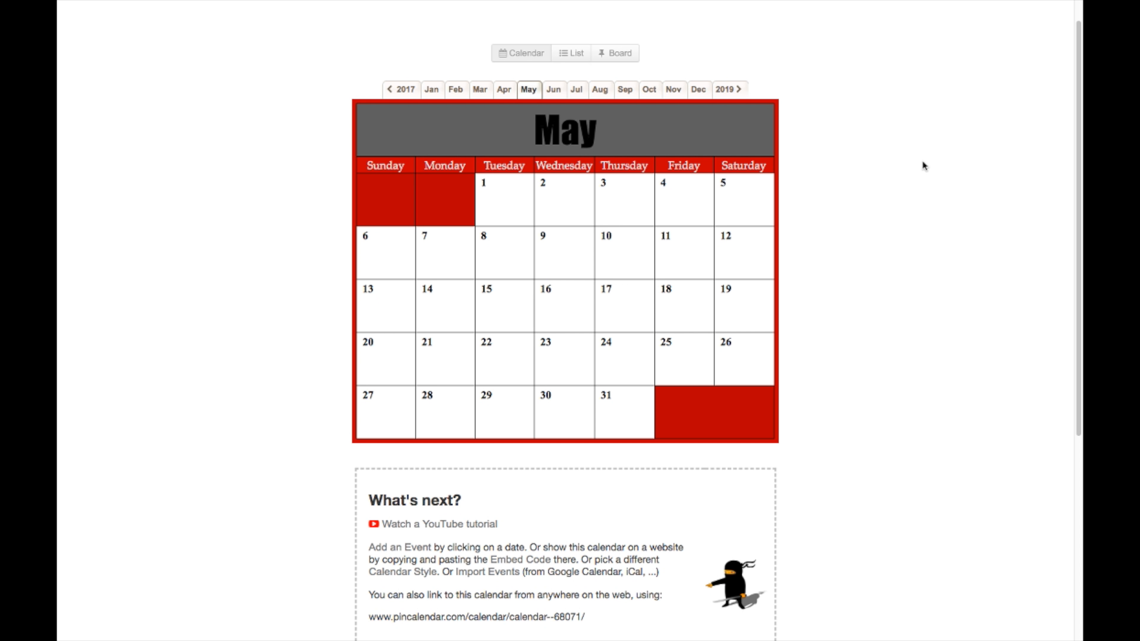
{"action": "scroll", "coordinate": [923, 164], "scroll_direction": "up", "scroll_amount": 1}
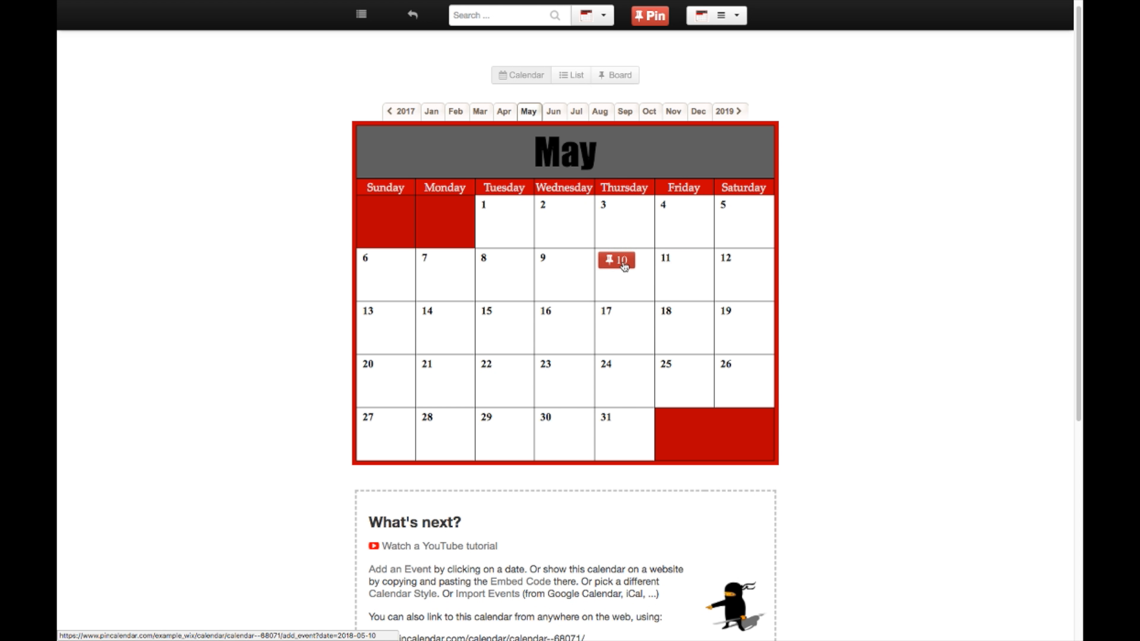
Step: Create a May 10 event with a coastal photo, titled 'Go for a hike event'
{"action": "left_click", "coordinate": [622, 261]}
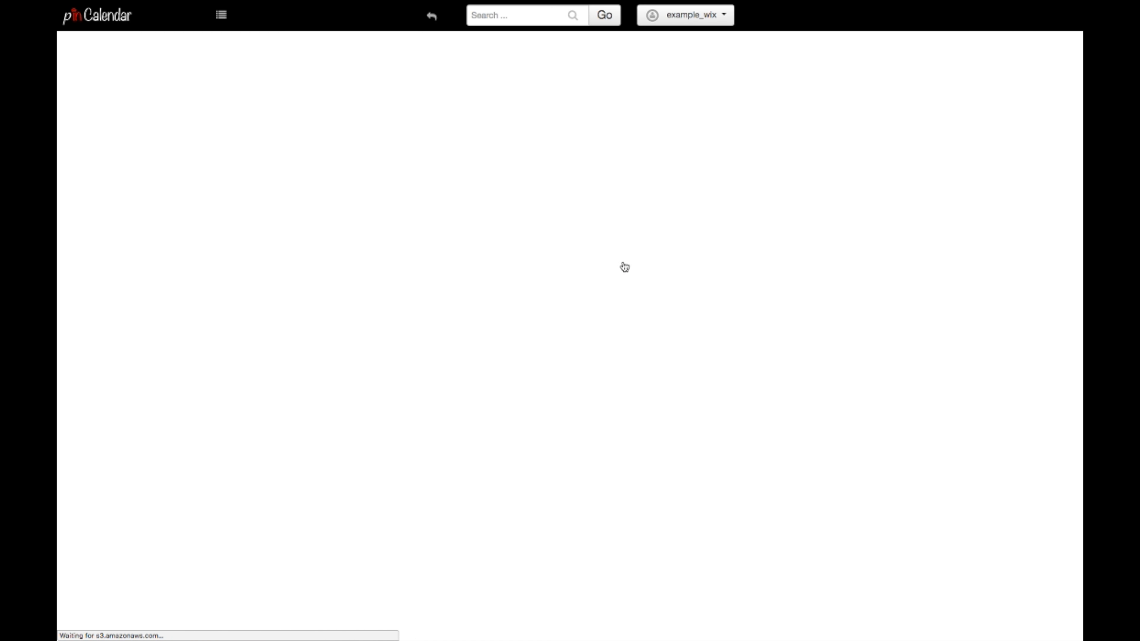
{"action": "triple_click", "coordinate": [321, 178]}
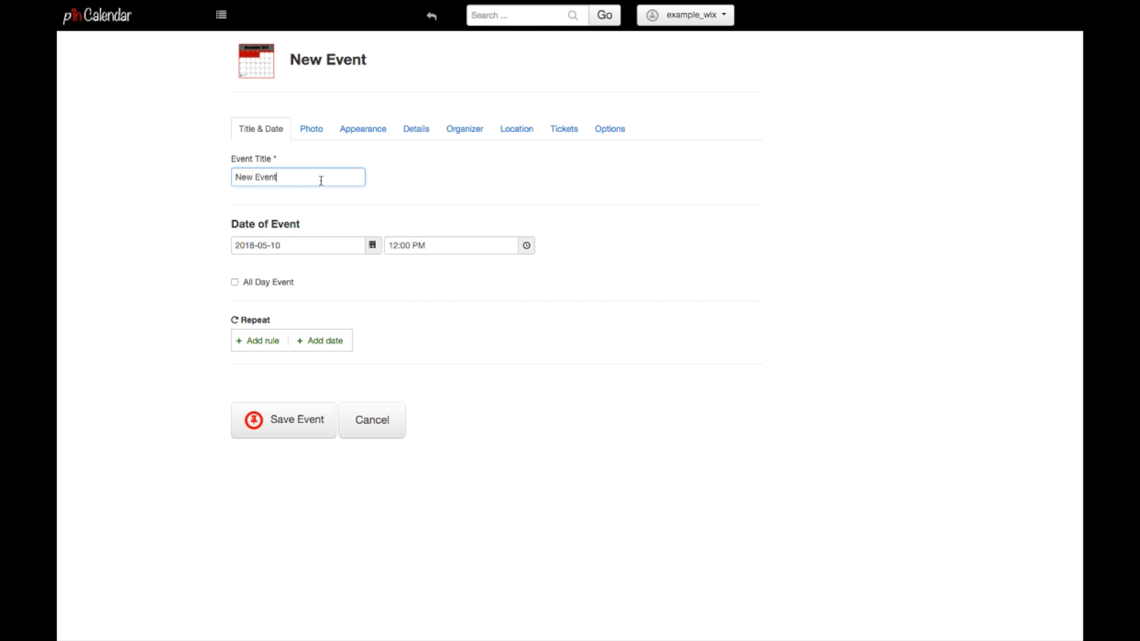
{"action": "type", "text": "example evnet"}
{"action": "left_click", "coordinate": [311, 129]}
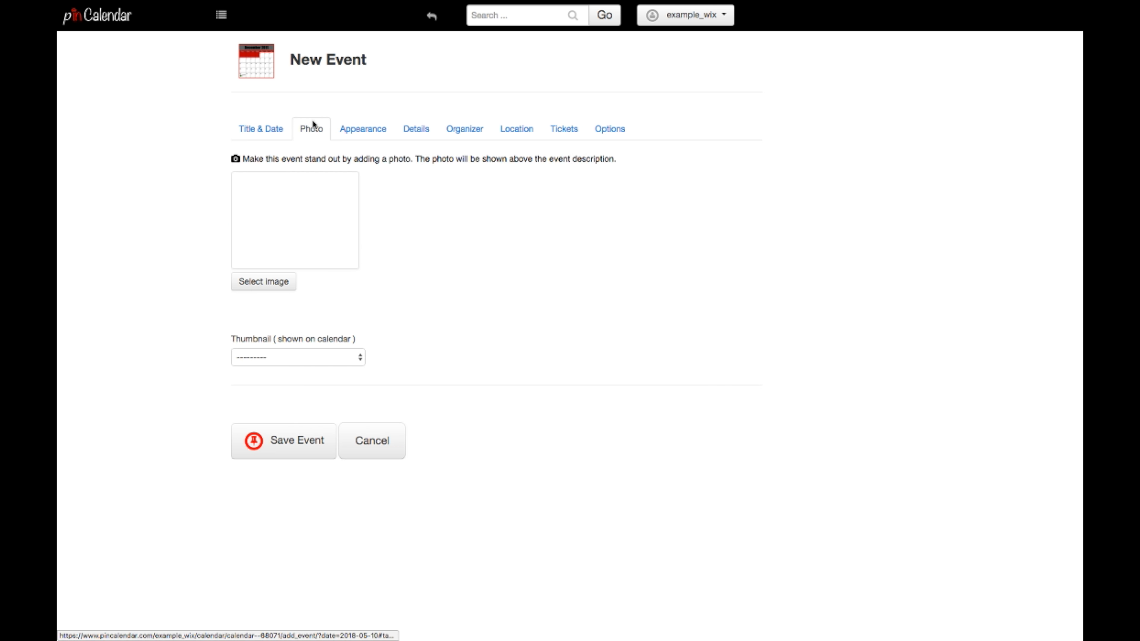
{"action": "left_click", "coordinate": [289, 290]}
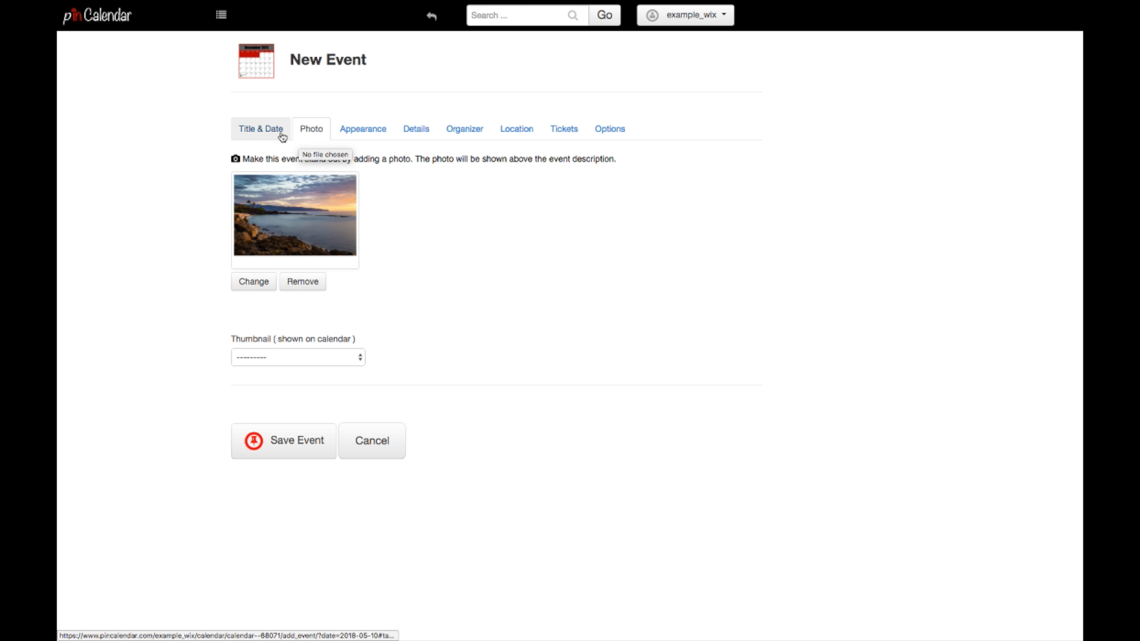
{"action": "left_click", "coordinate": [280, 133]}
{"action": "triple_click", "coordinate": [300, 176]}
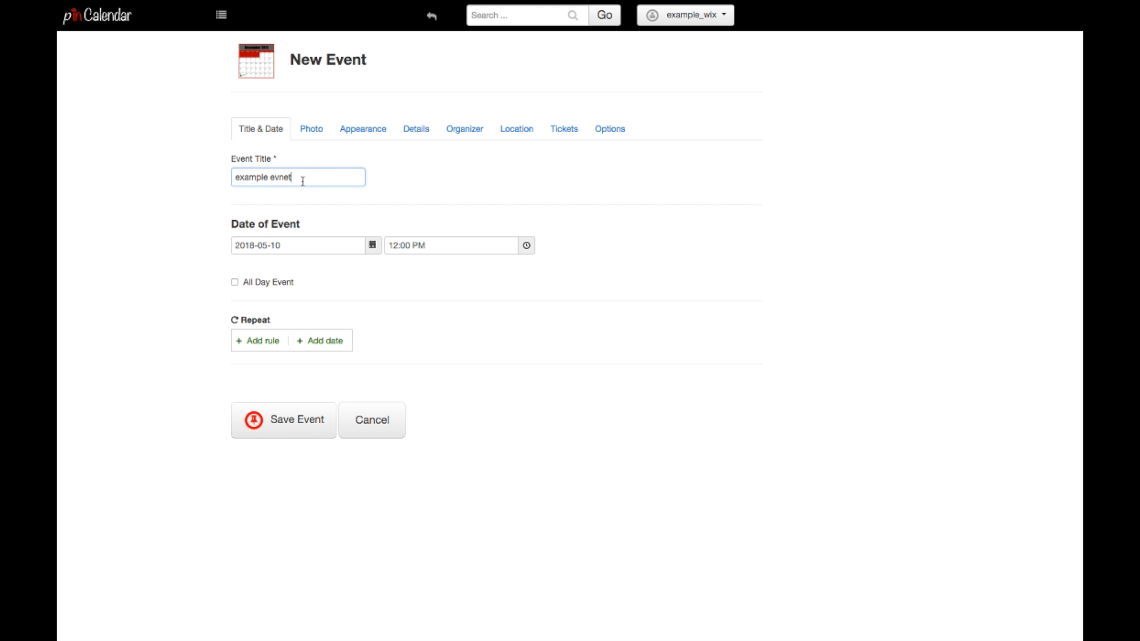
{"action": "type", "text": "Go for a bike event"}
Step: Set the event's photo thumbnail to Medium and save the event
{"action": "left_click", "coordinate": [315, 128]}
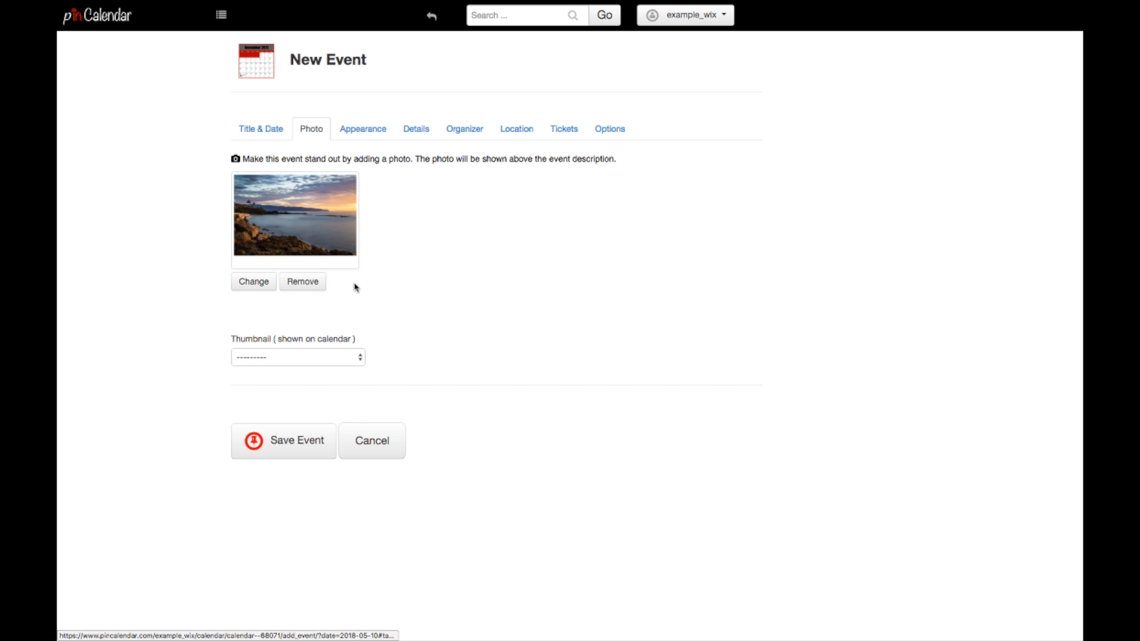
{"action": "left_click", "coordinate": [314, 355]}
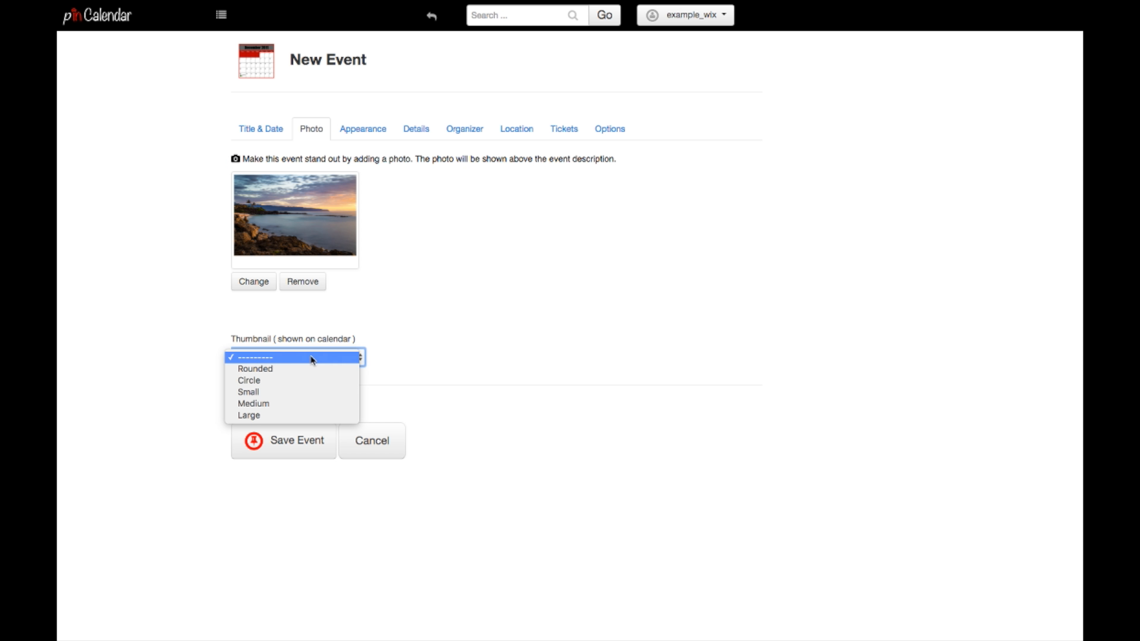
{"action": "left_click", "coordinate": [299, 403]}
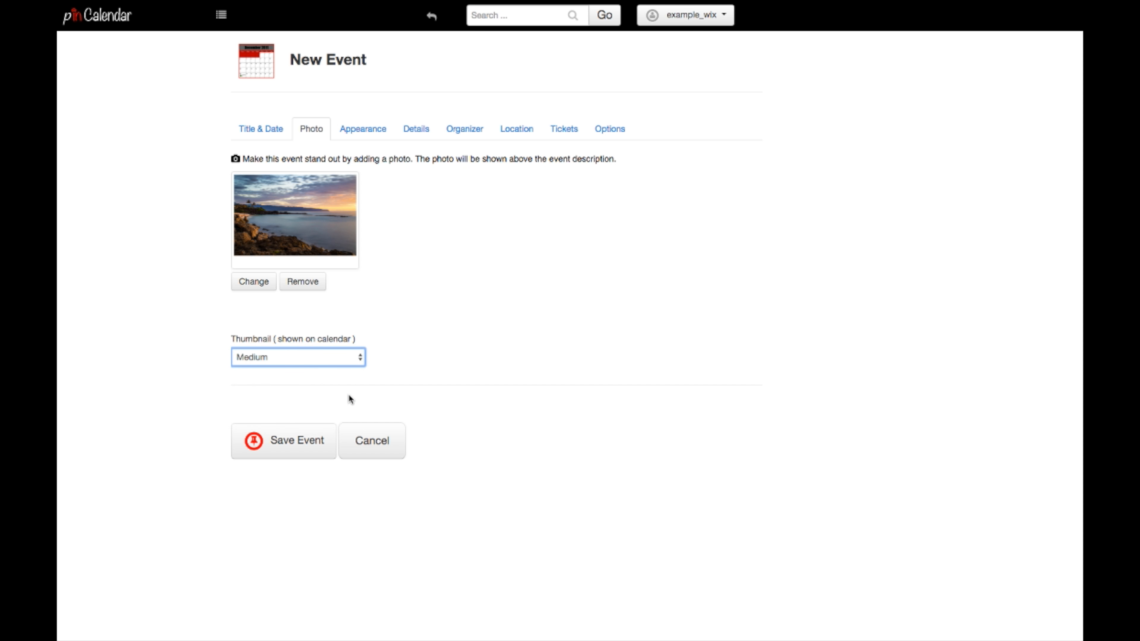
{"action": "left_click", "coordinate": [311, 438]}
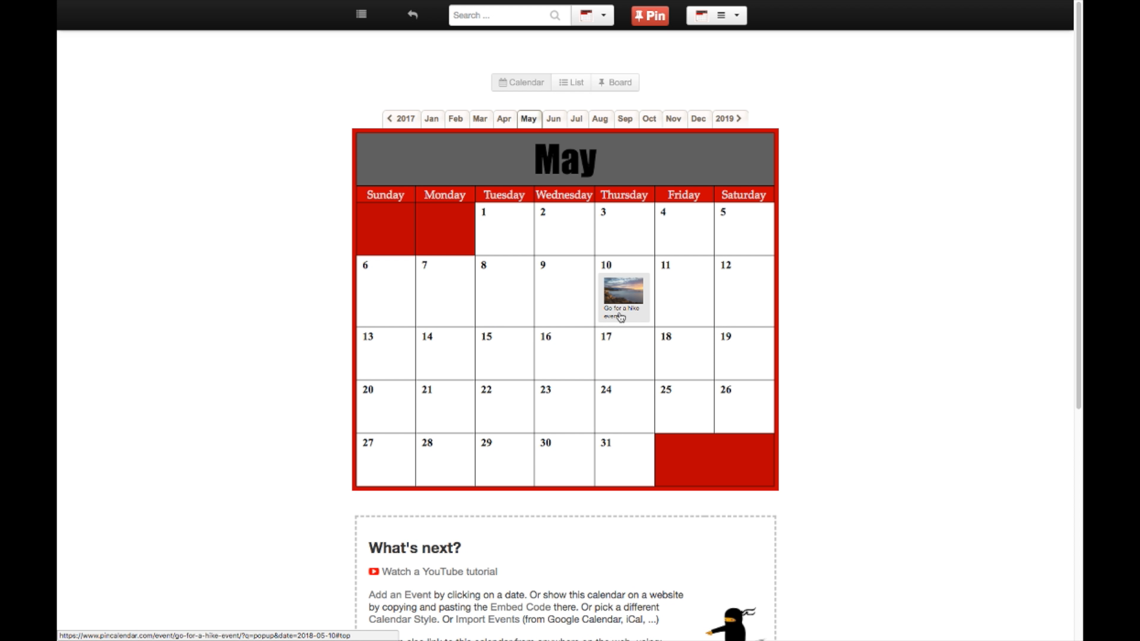
{"action": "left_click", "coordinate": [619, 292]}
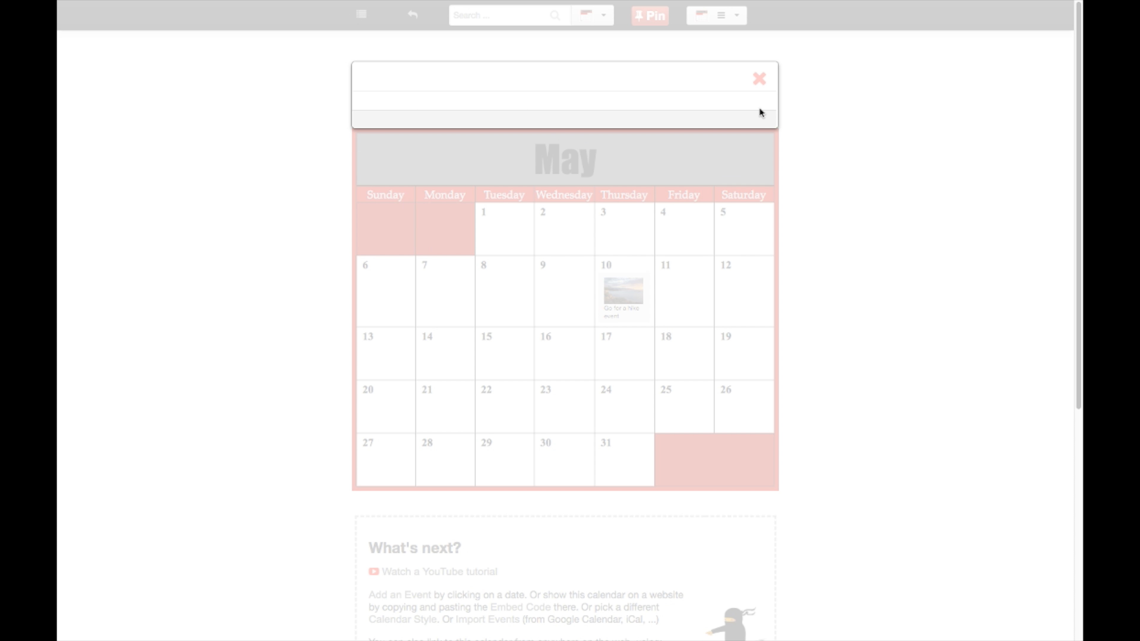
{"action": "left_click", "coordinate": [762, 81]}
{"action": "scroll", "coordinate": [852, 274], "scroll_direction": "down", "scroll_amount": 3}
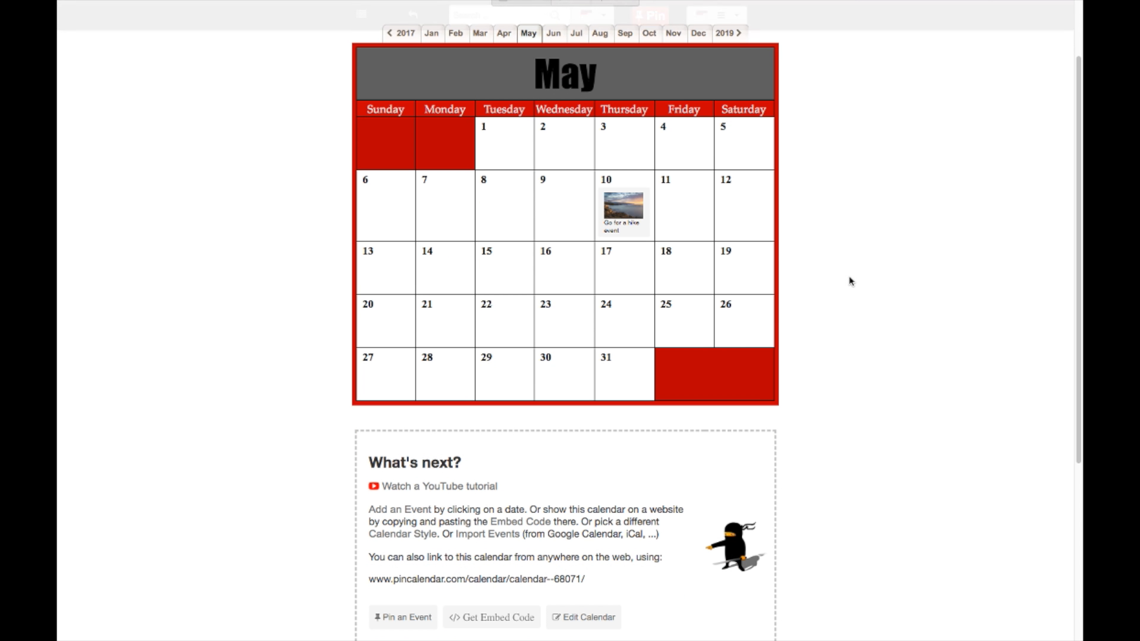
{"action": "scroll", "coordinate": [844, 275], "scroll_direction": "up", "scroll_amount": 3}
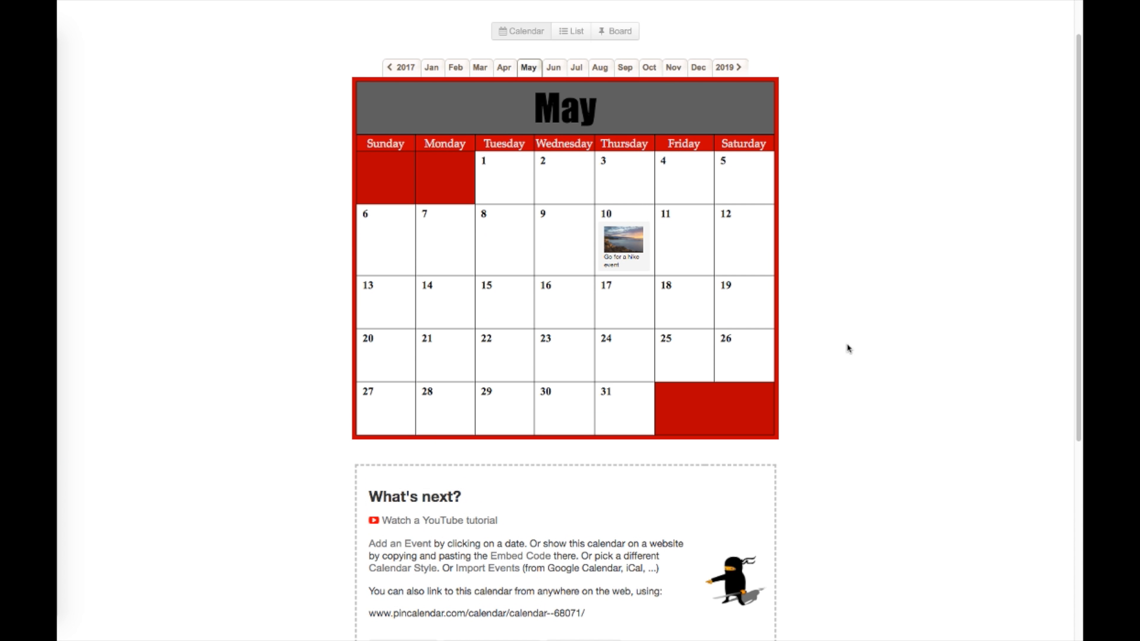
{"action": "scroll", "coordinate": [847, 349], "scroll_direction": "up", "scroll_amount": 1}
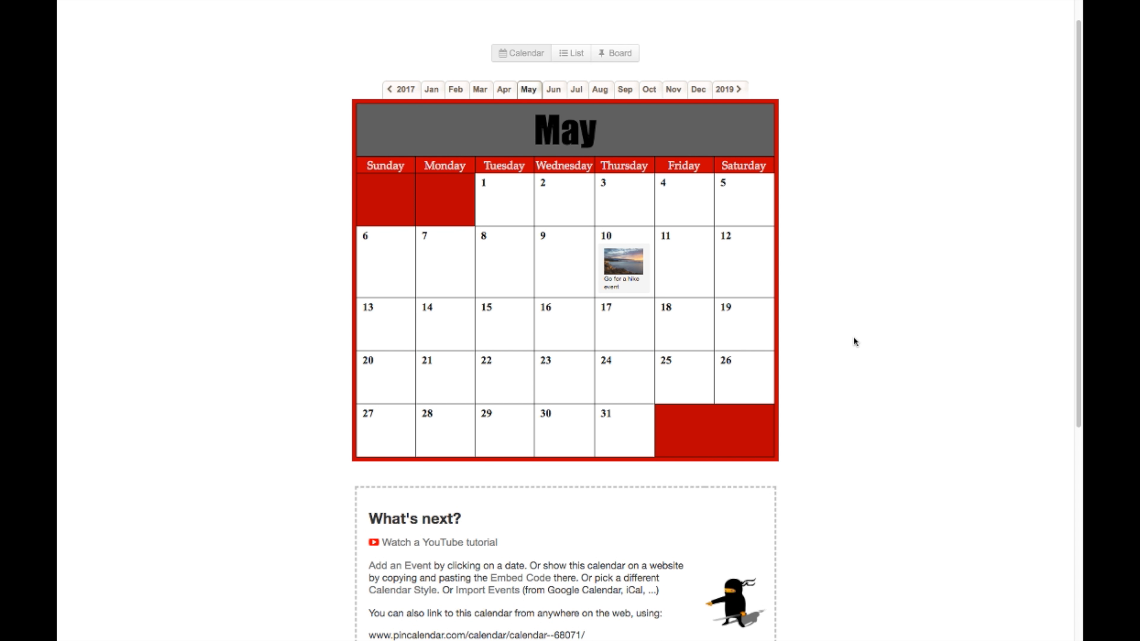
{"action": "scroll", "coordinate": [854, 342], "scroll_direction": "up", "scroll_amount": 1}
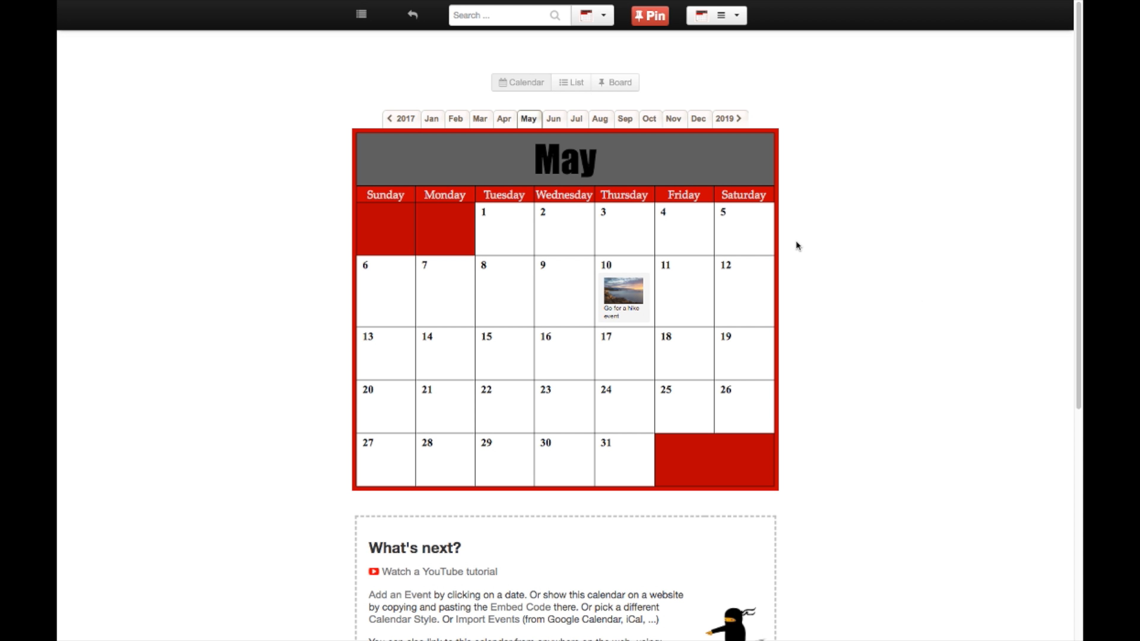
{"action": "scroll", "coordinate": [793, 110], "scroll_direction": "down", "scroll_amount": 5}
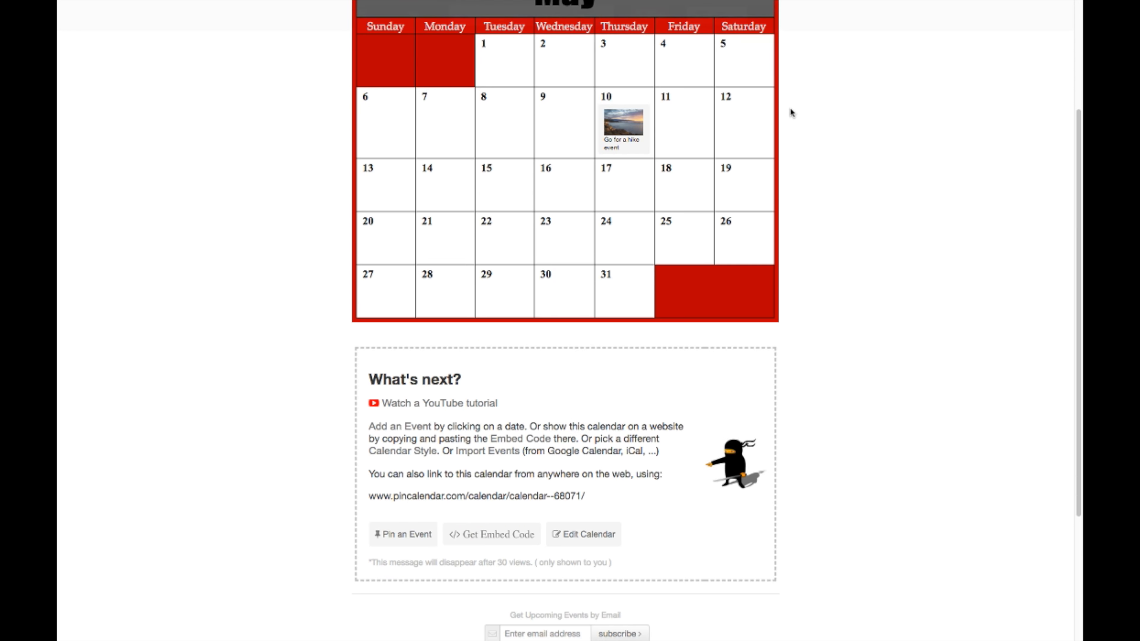
{"action": "scroll", "coordinate": [790, 112], "scroll_direction": "down", "scroll_amount": 4}
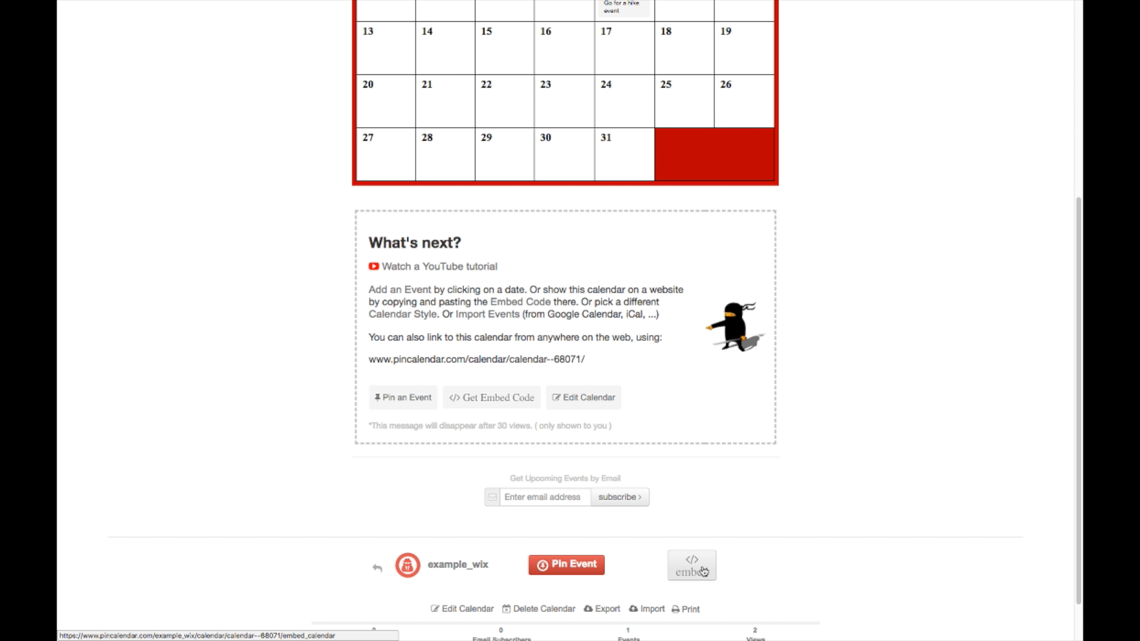
{"action": "scroll", "coordinate": [703, 571], "scroll_direction": "up", "scroll_amount": 9}
Step: Bring up the calendar's embed codes and select the standard embed code
{"action": "left_click", "coordinate": [727, 18]}
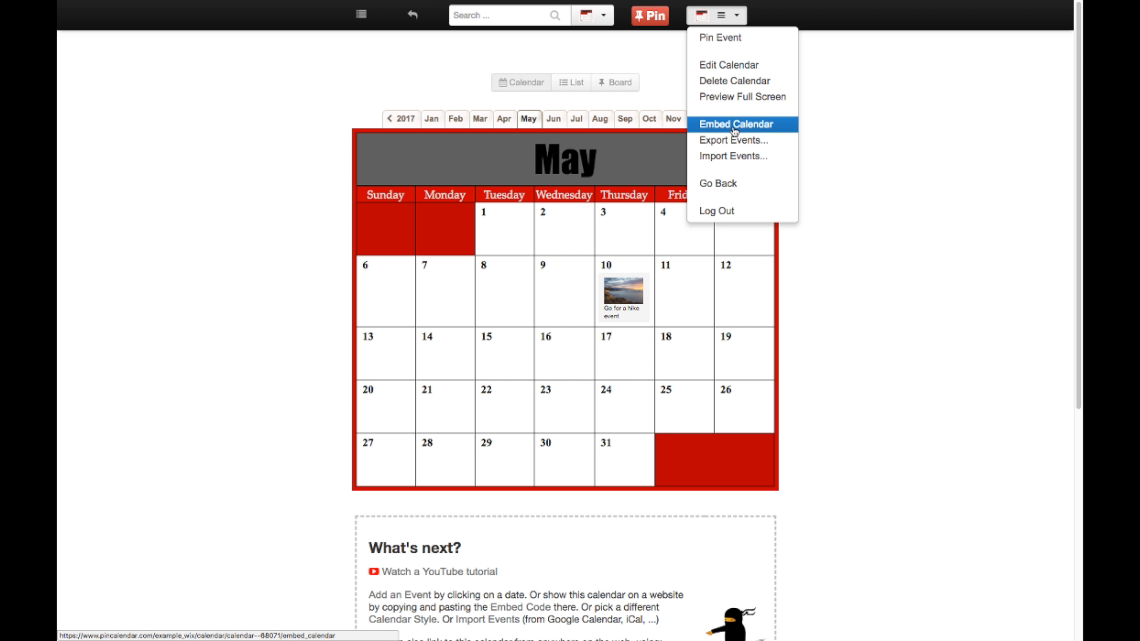
{"action": "scroll", "coordinate": [881, 271], "scroll_direction": "down", "scroll_amount": 8}
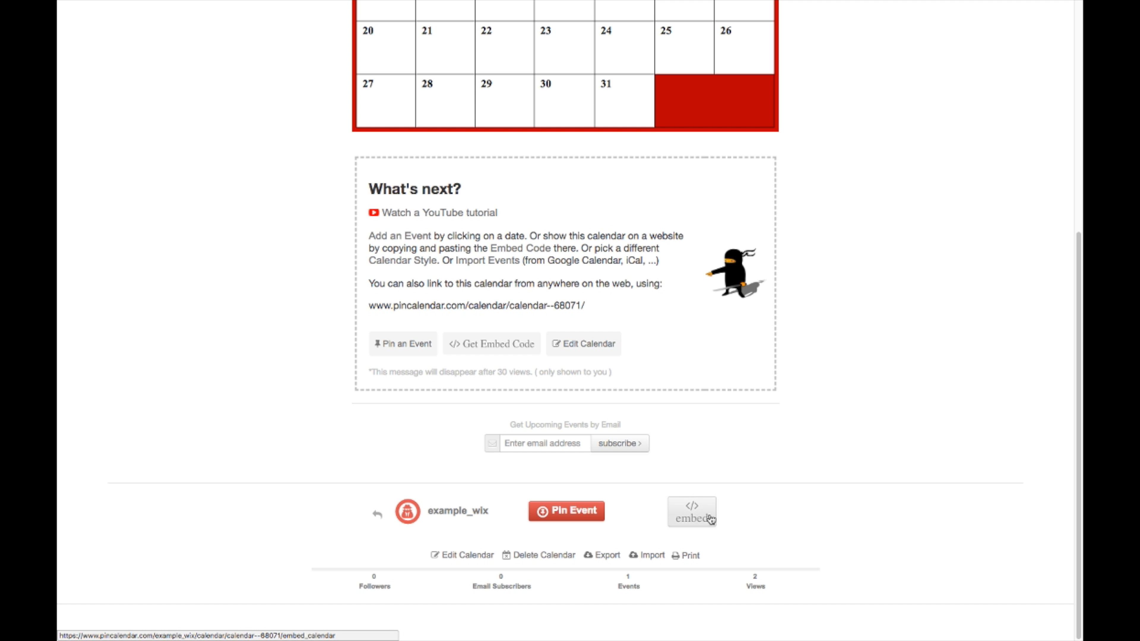
{"action": "left_click", "coordinate": [710, 518]}
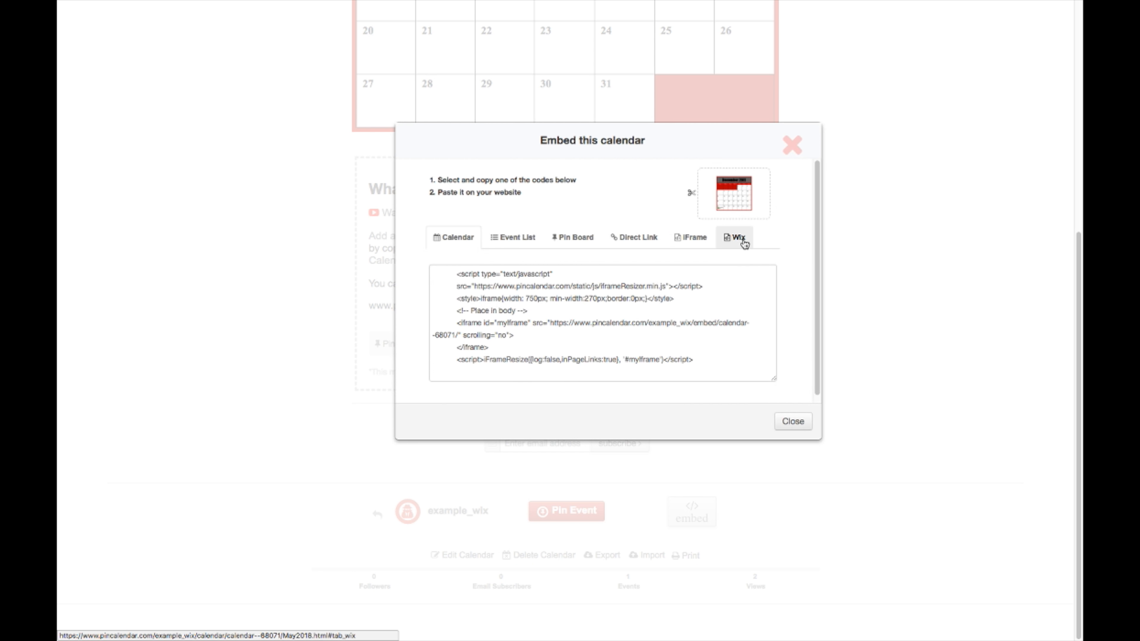
{"action": "left_click", "coordinate": [743, 243]}
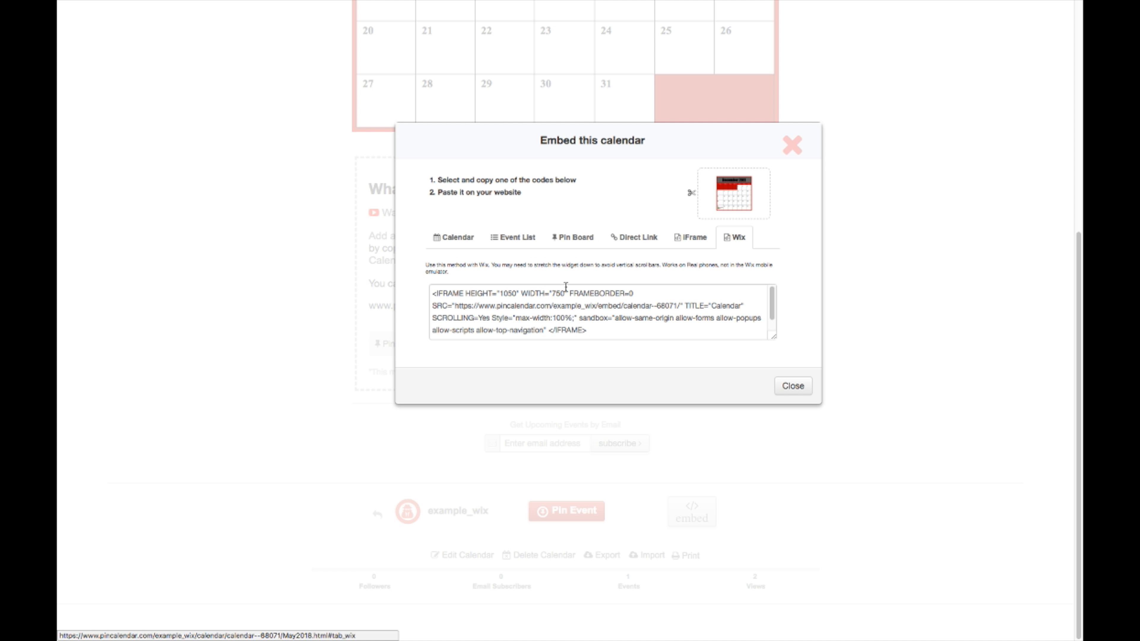
{"action": "left_click", "coordinate": [458, 239]}
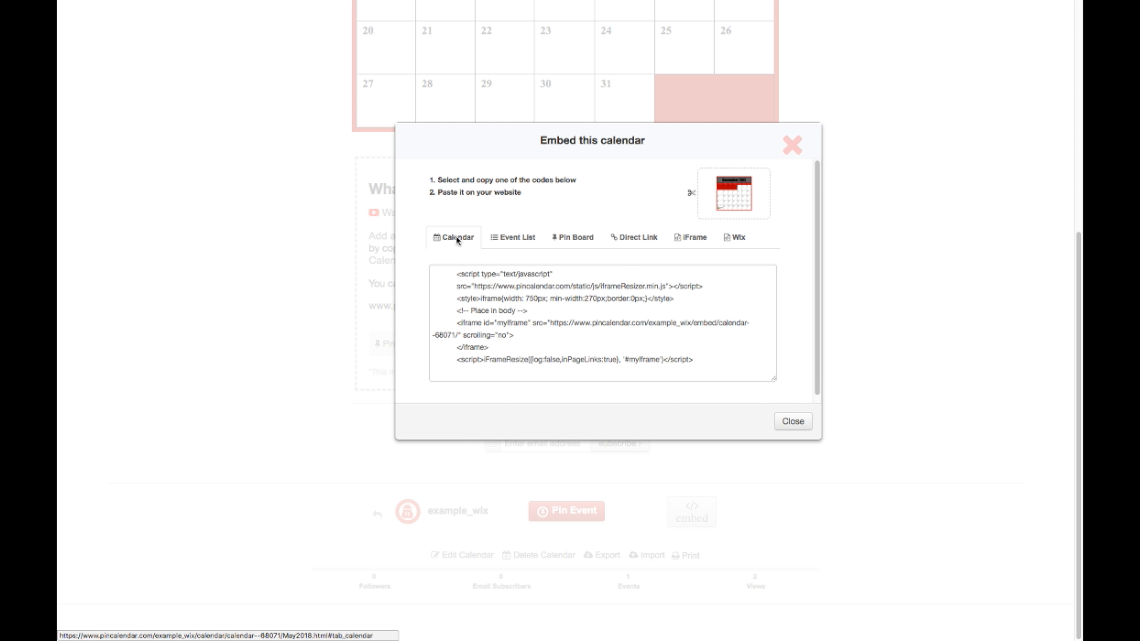
{"action": "left_click_drag", "start_coordinate": [455, 273], "coordinate": [596, 380]}
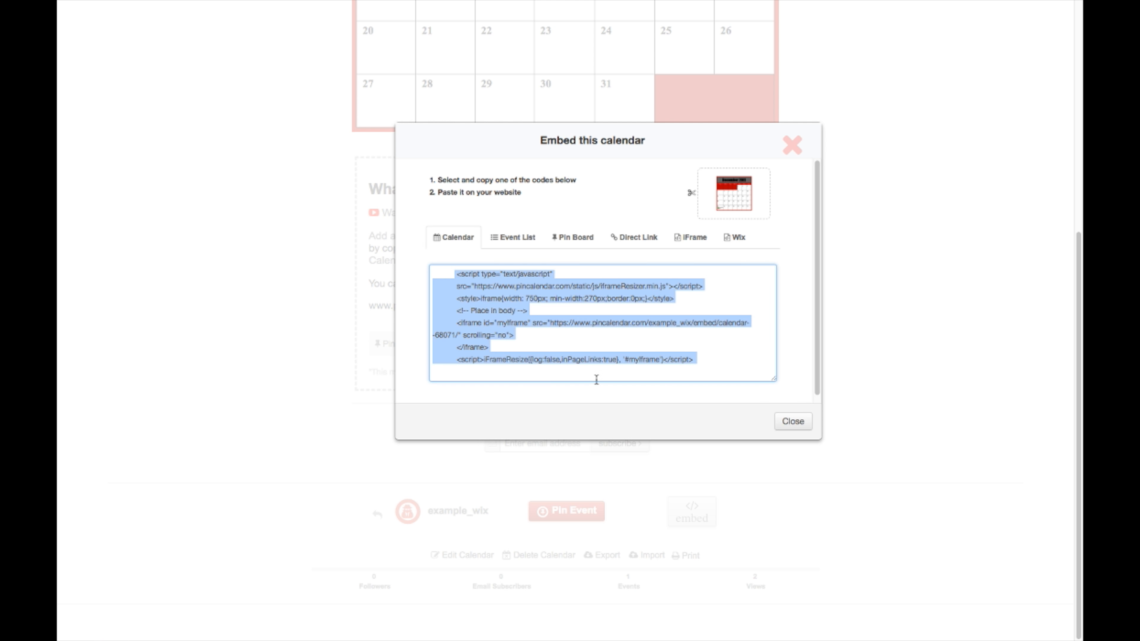
{"action": "left_click", "coordinate": [735, 238]}
{"action": "left_click", "coordinate": [442, 238]}
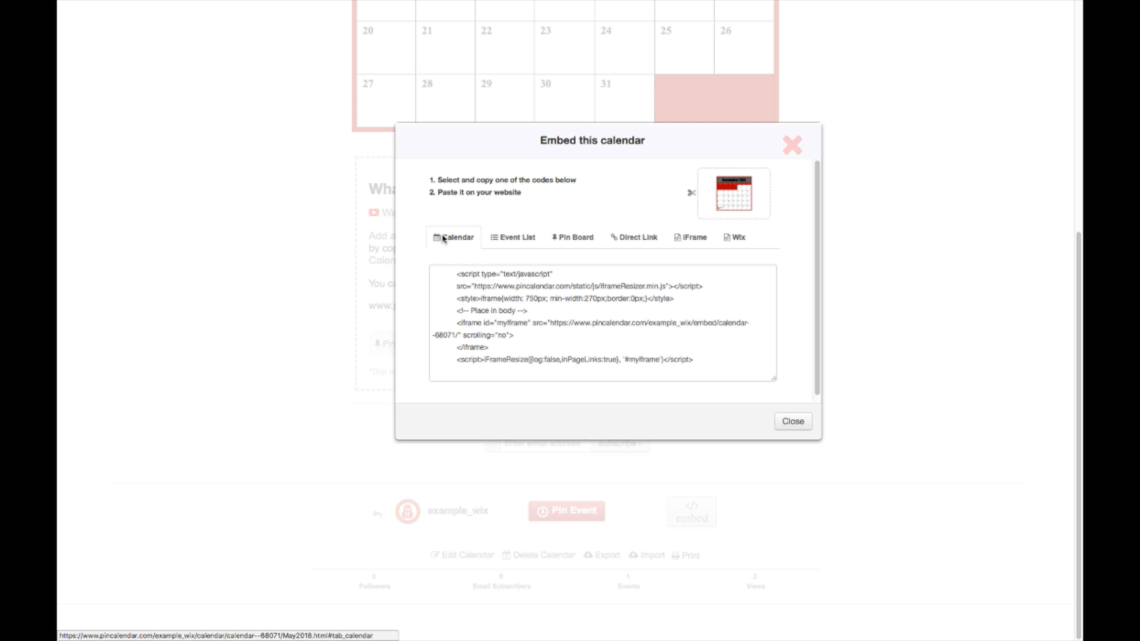
{"action": "left_click", "coordinate": [448, 291]}
{"action": "left_click", "coordinate": [445, 272]}
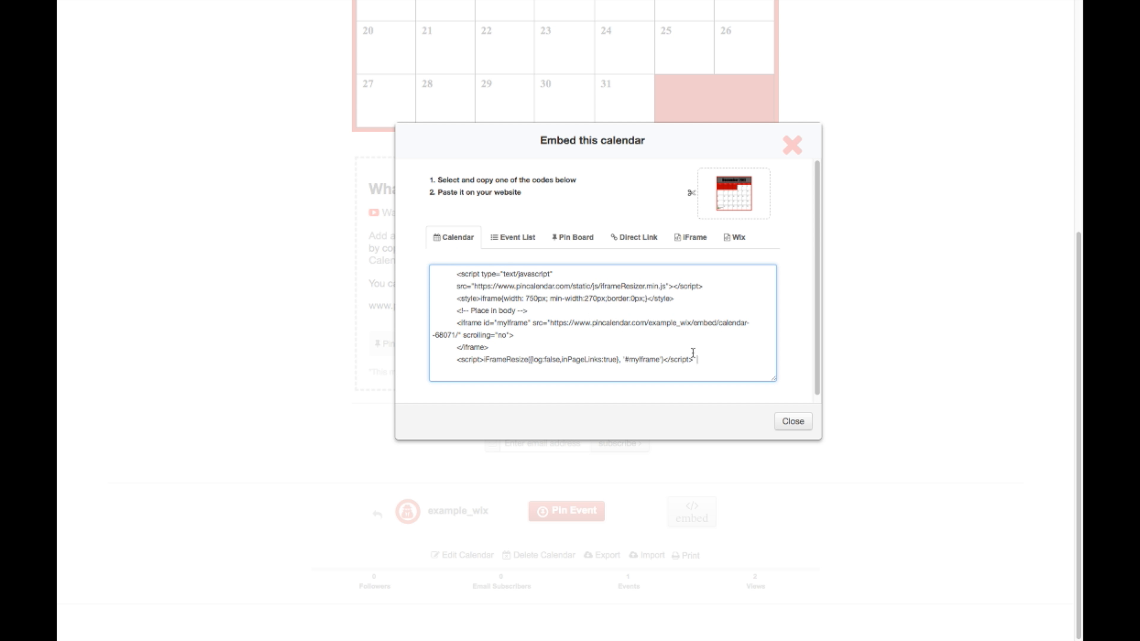
{"action": "left_click_drag", "start_coordinate": [695, 358], "coordinate": [442, 274]}
{"action": "left_click", "coordinate": [447, 276]}
{"action": "left_click_drag", "start_coordinate": [450, 272], "coordinate": [581, 368]}
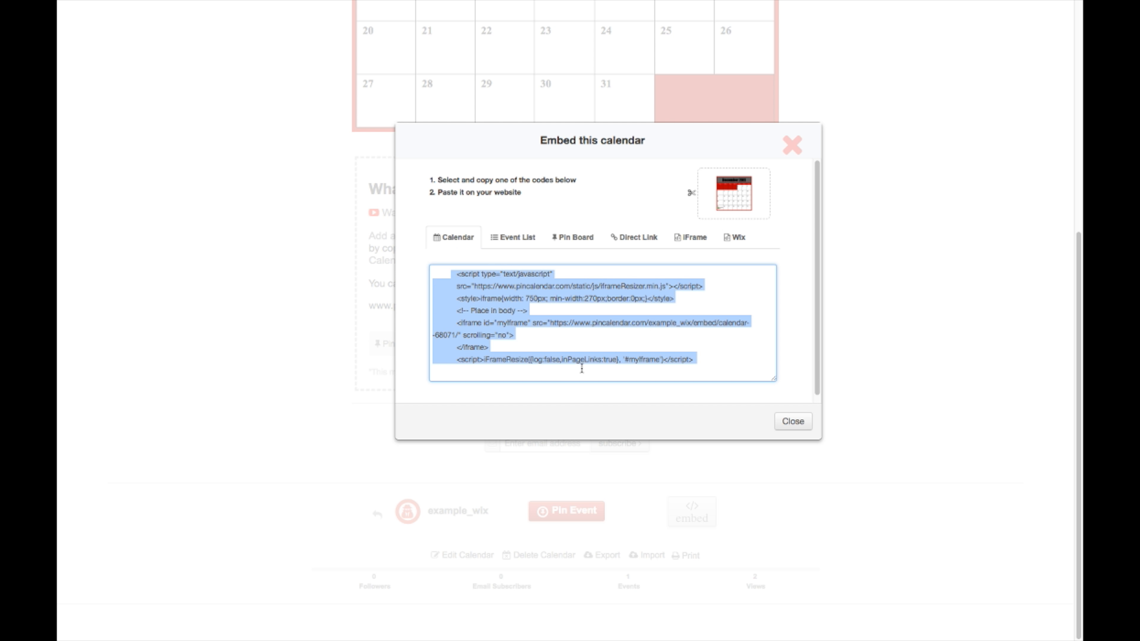
Step: Copy the Wix-specific IFRAME embed code and close the embed window
{"action": "left_click", "coordinate": [745, 239]}
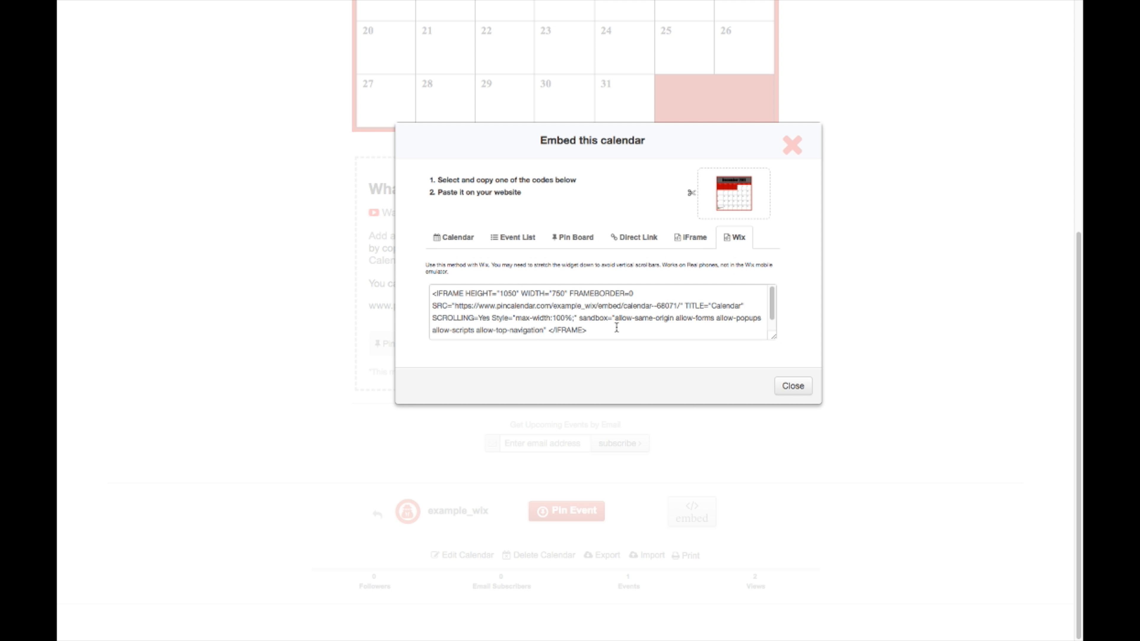
{"action": "left_click_drag", "start_coordinate": [608, 329], "coordinate": [439, 284]}
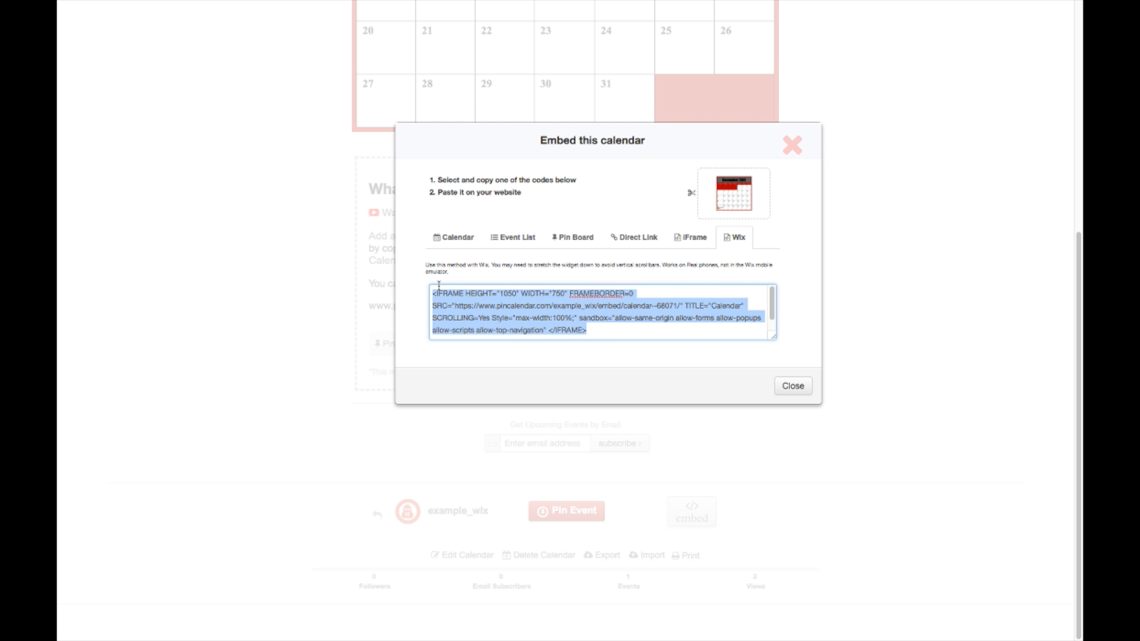
{"action": "right_click", "coordinate": [489, 303]}
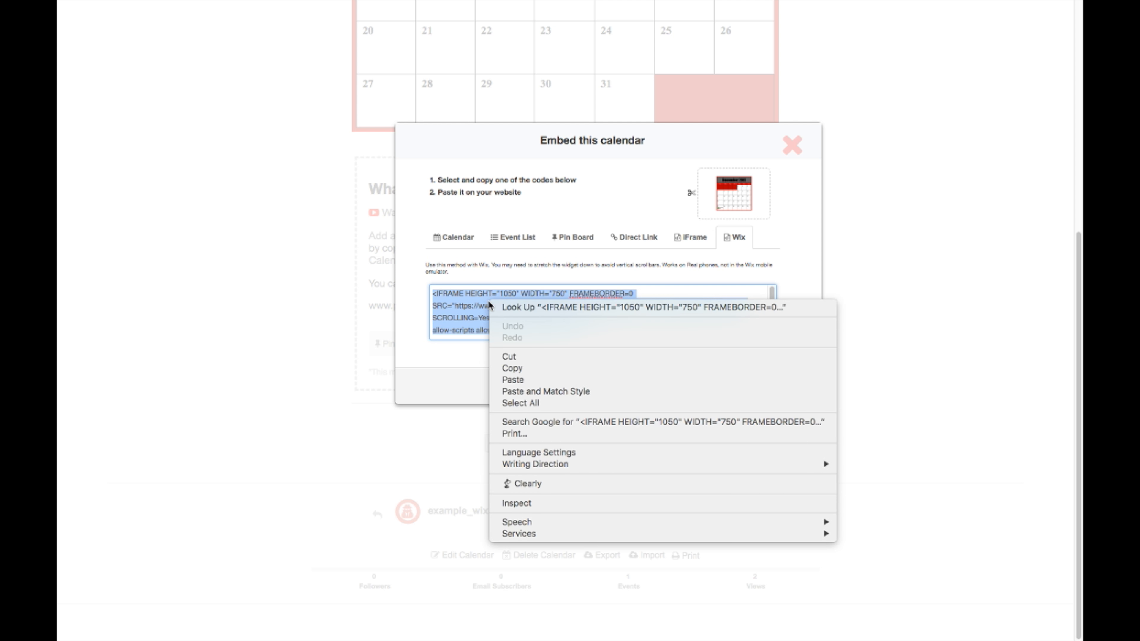
{"action": "left_click", "coordinate": [515, 368]}
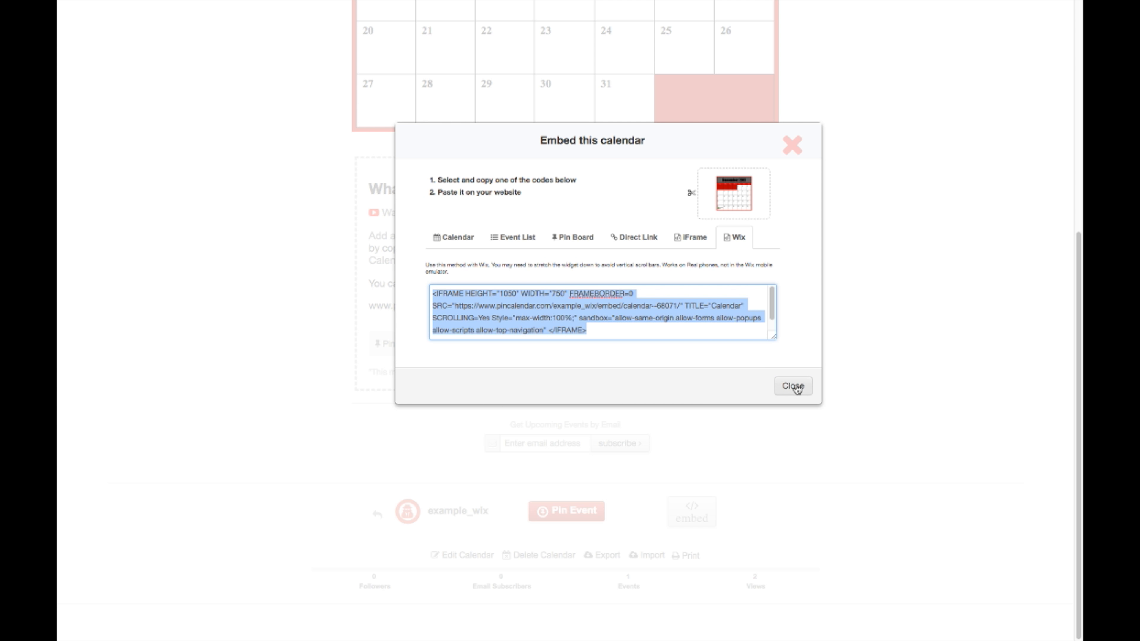
{"action": "right_click", "coordinate": [529, 308]}
{"action": "left_click", "coordinate": [565, 376]}
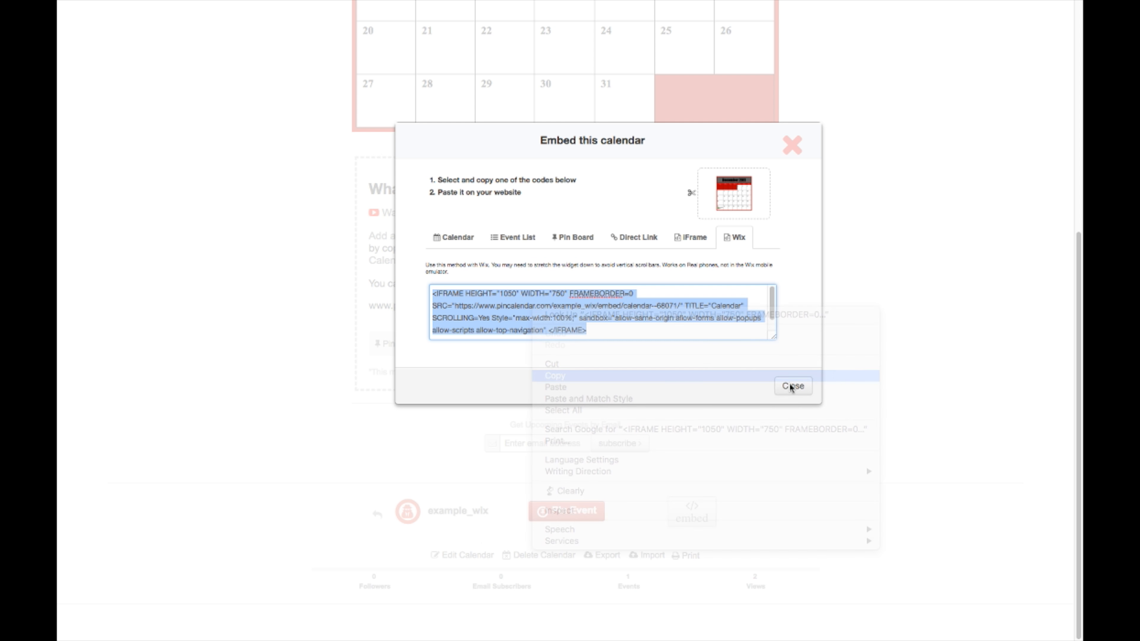
{"action": "left_click", "coordinate": [790, 386]}
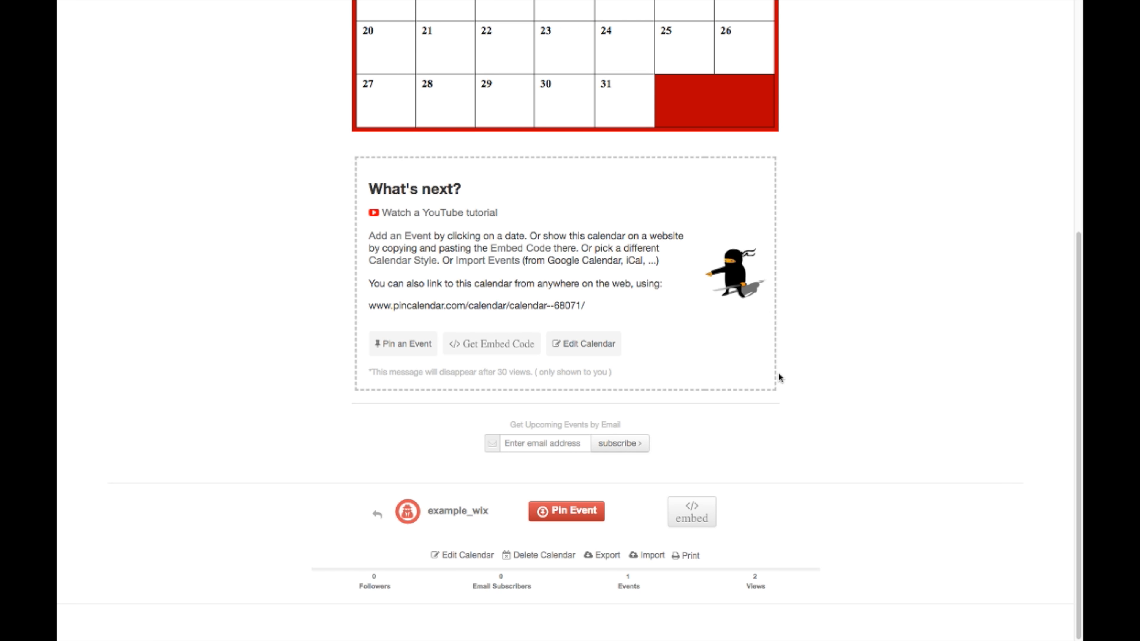
{"action": "mouse_move", "coordinate": [115, 3]}
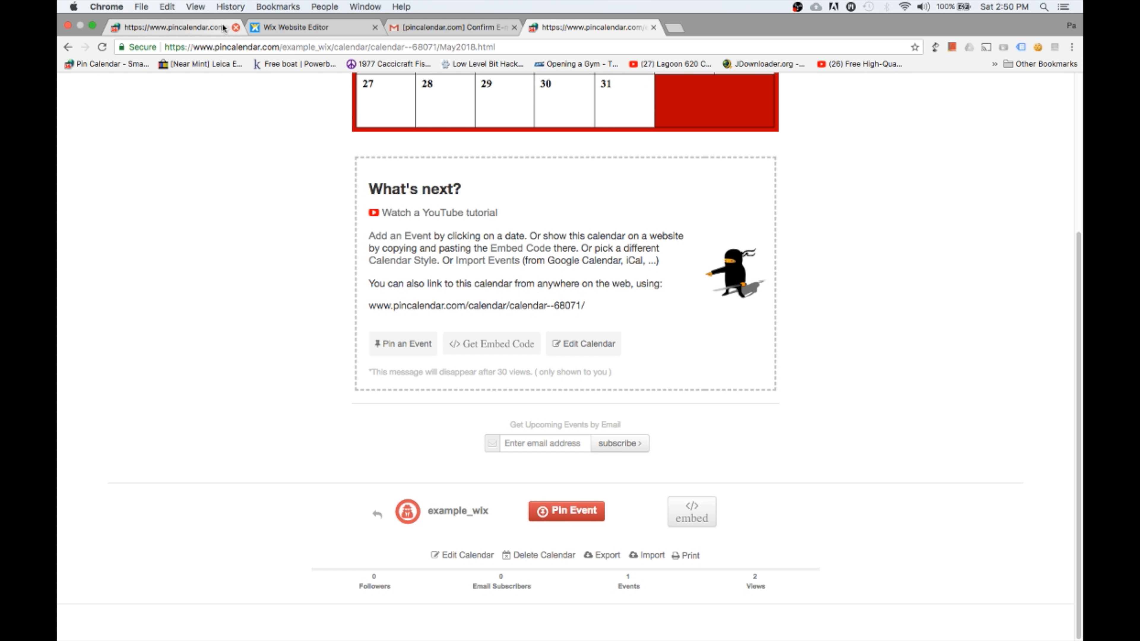
Step: Place an empty 230 × 190 px HTML iframe element on the Home page
{"action": "left_click", "coordinate": [209, 29]}
{"action": "left_click", "coordinate": [272, 30]}
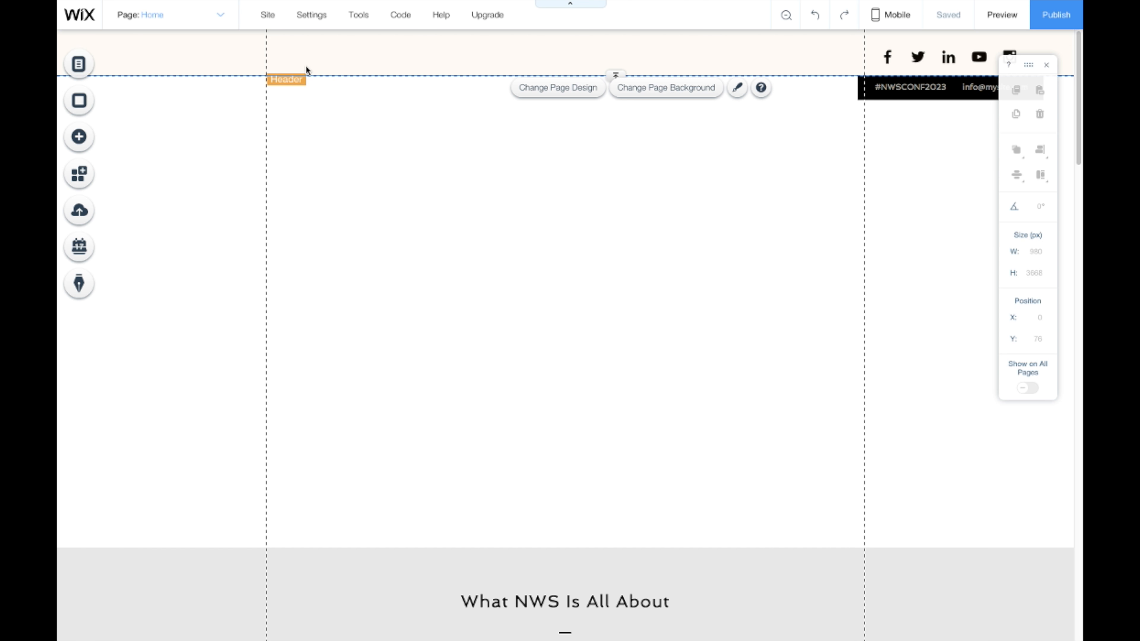
{"action": "left_click", "coordinate": [89, 137]}
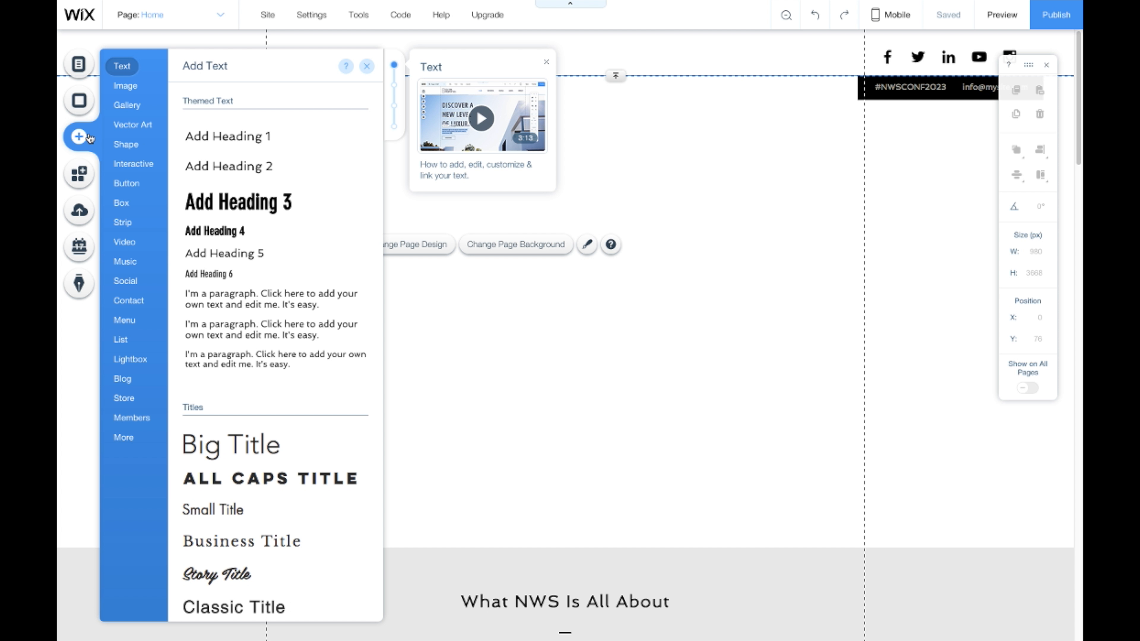
{"action": "mouse_move", "coordinate": [118, 254]}
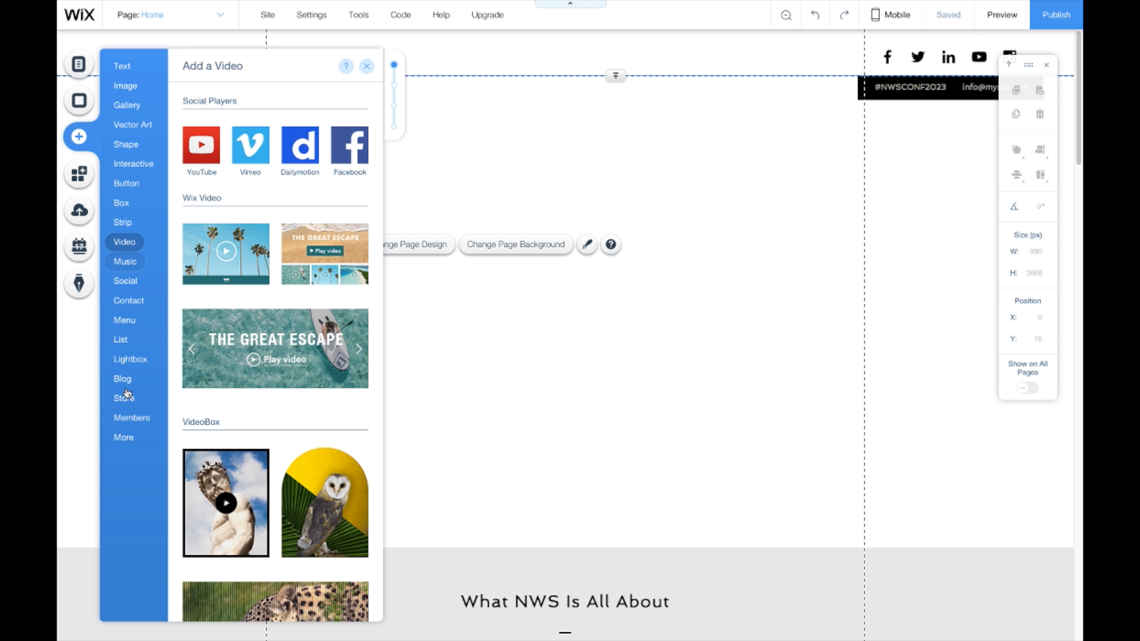
{"action": "mouse_move", "coordinate": [125, 439]}
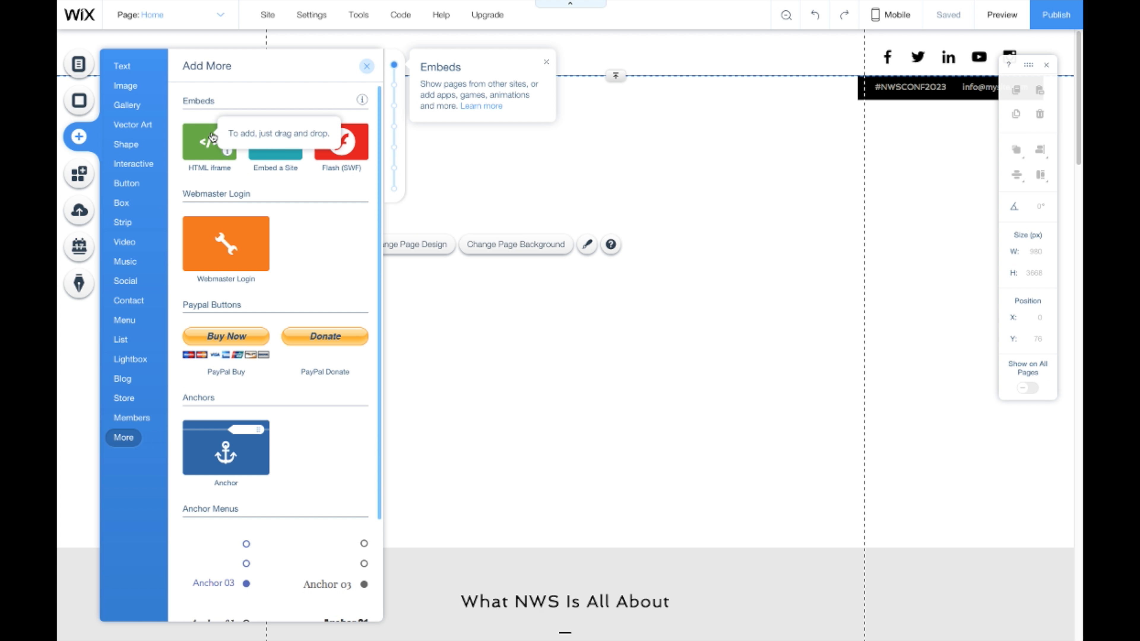
{"action": "left_click", "coordinate": [212, 136]}
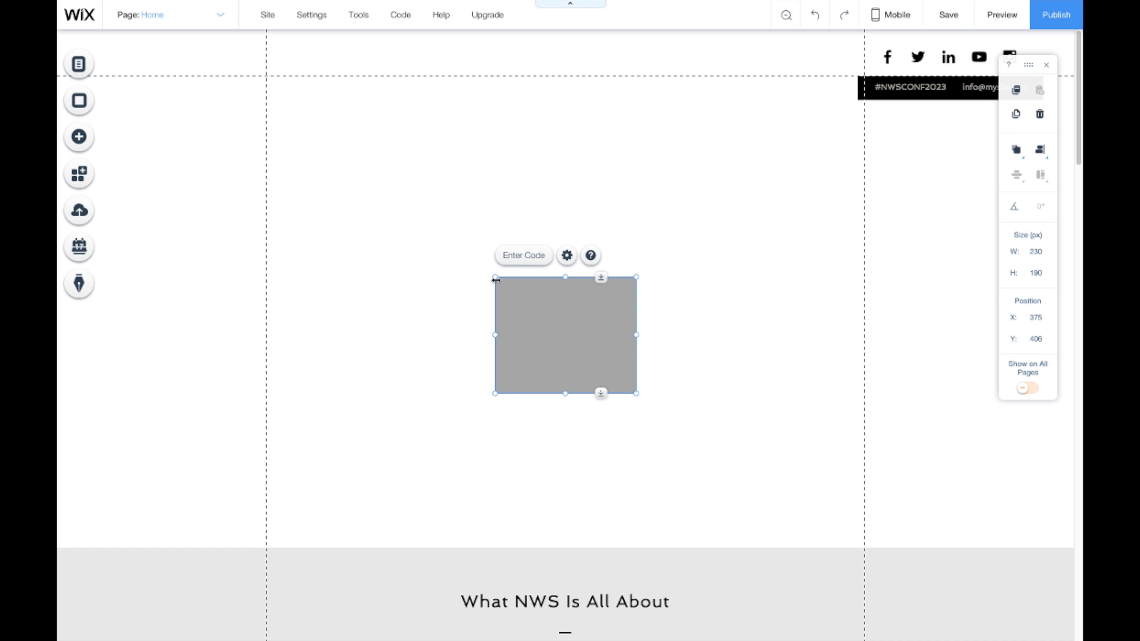
Step: Resize the iframe to 309 × 251 and apply the pasted Pin Calendar IFRAME code
{"action": "left_click_drag", "start_coordinate": [496, 280], "coordinate": [447, 240]}
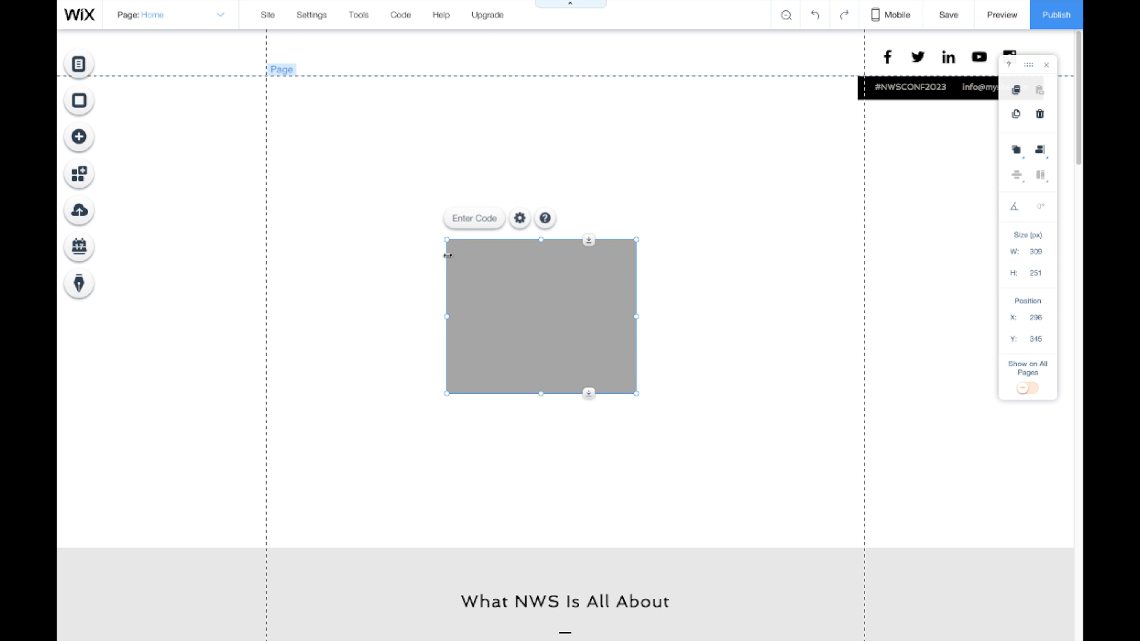
{"action": "left_click", "coordinate": [475, 224]}
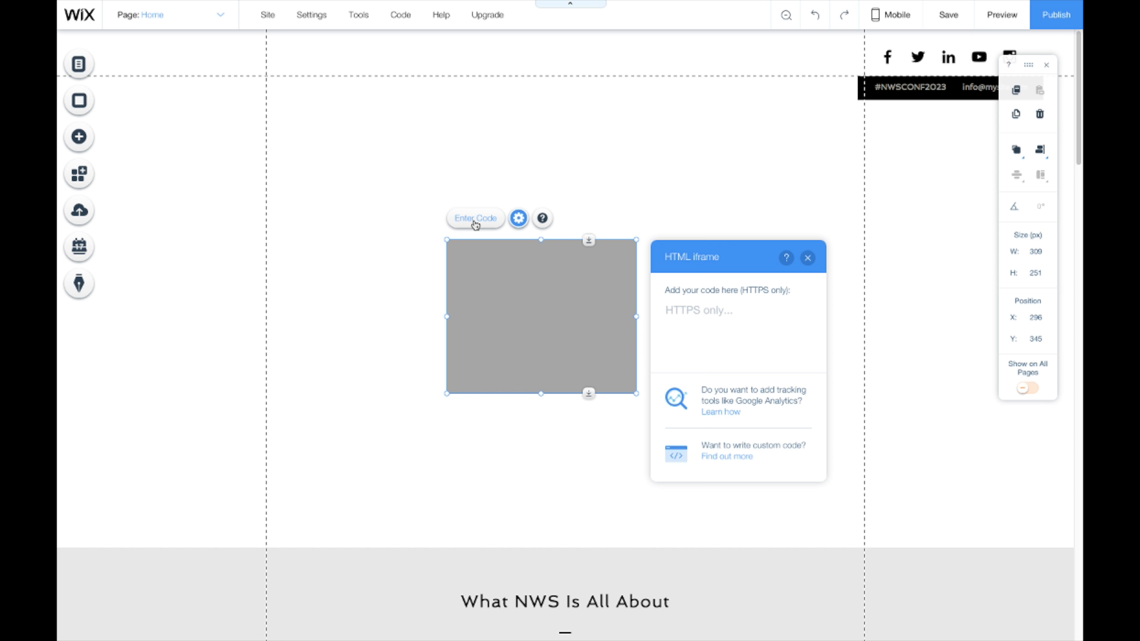
{"action": "left_click", "coordinate": [693, 315]}
{"action": "right_click", "coordinate": [693, 316]}
{"action": "left_click", "coordinate": [725, 374]}
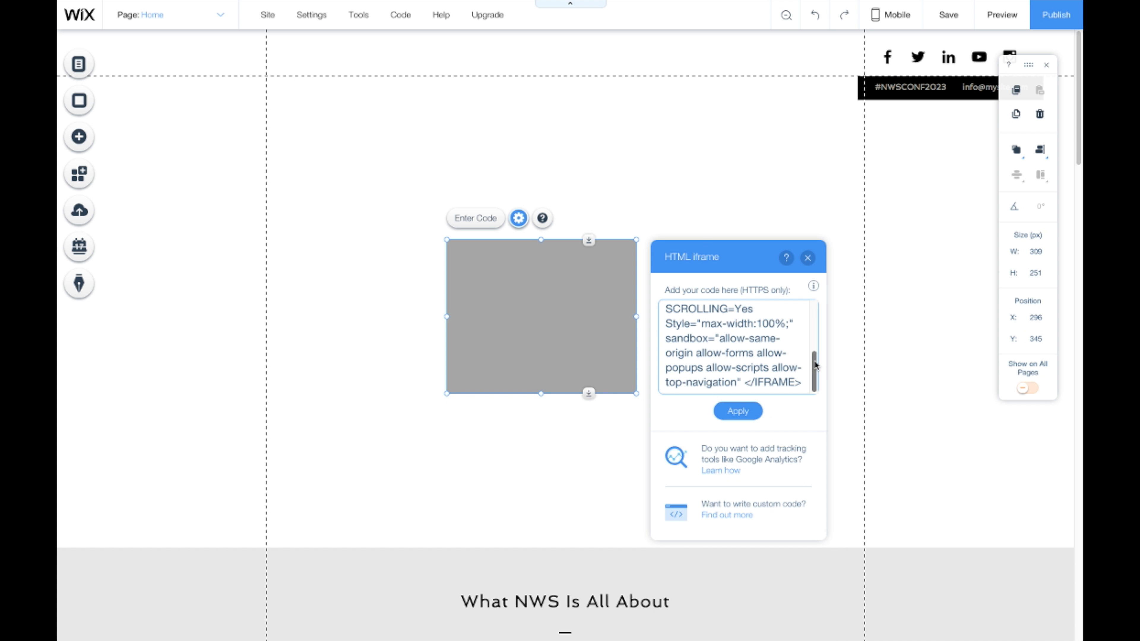
{"action": "left_click_drag", "start_coordinate": [814, 364], "coordinate": [797, 306]}
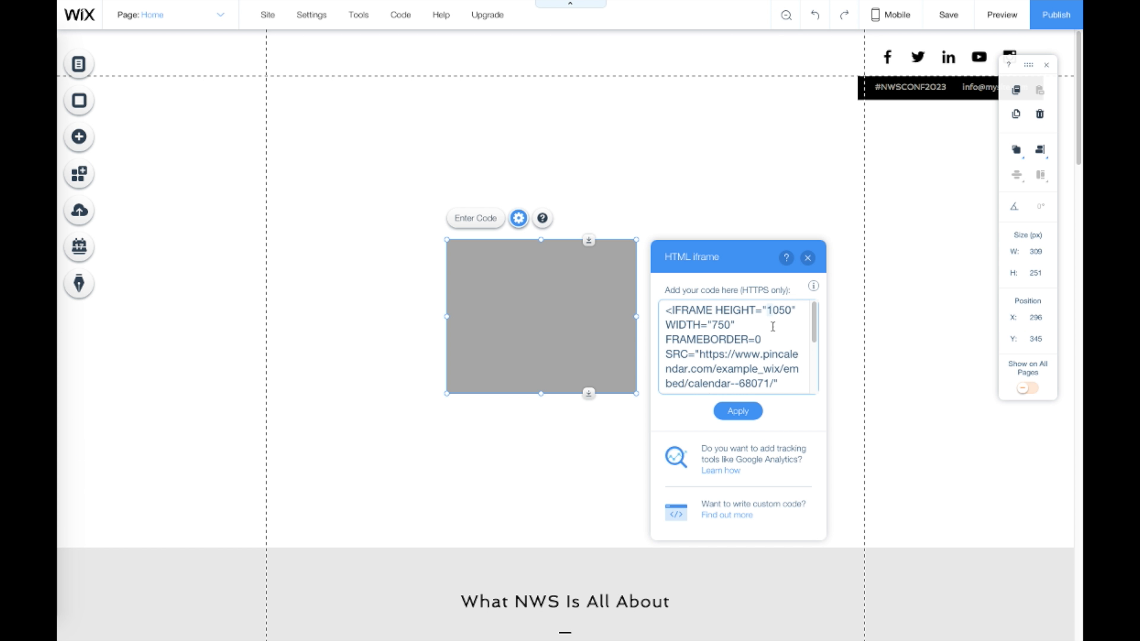
{"action": "left_click", "coordinate": [769, 313]}
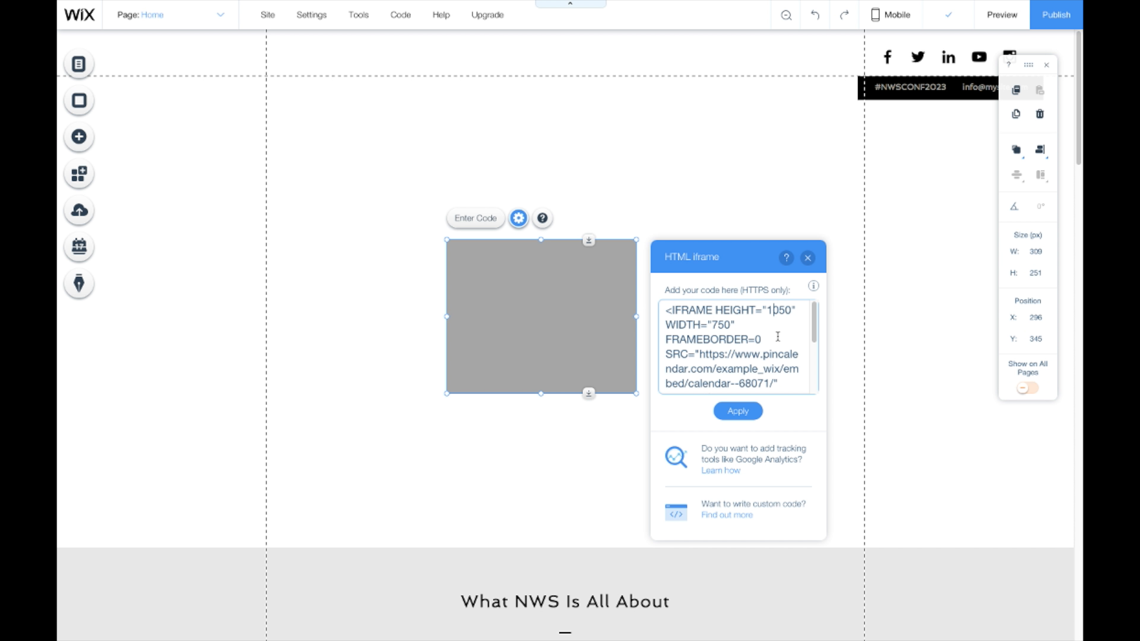
{"action": "left_click", "coordinate": [757, 414]}
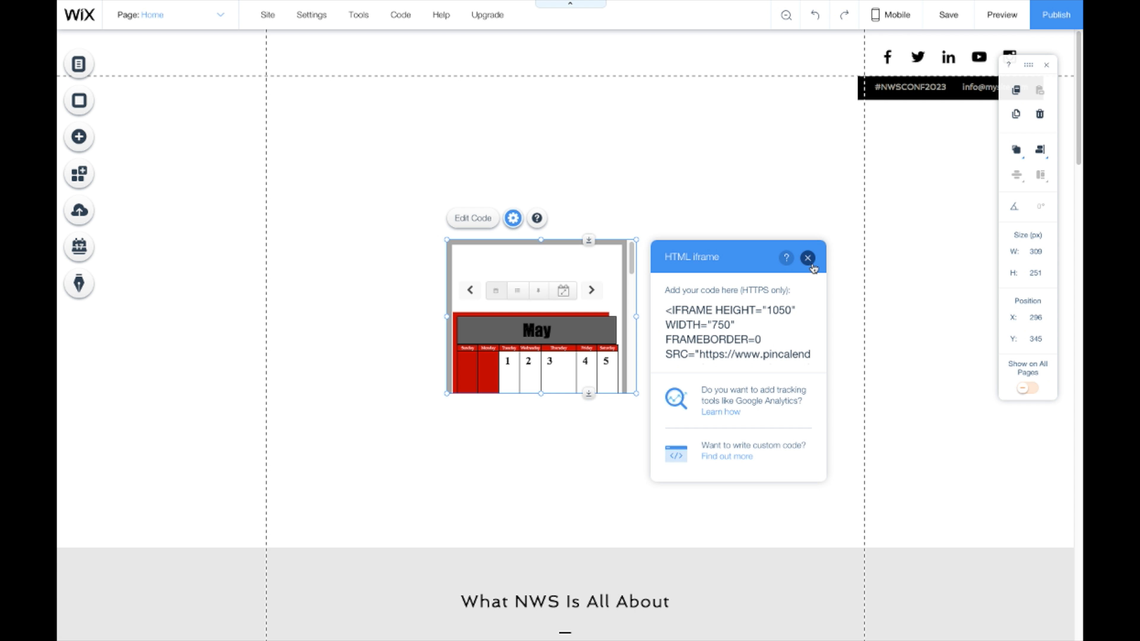
Step: Move the calendar iframe up and left and resize it to 840 × 721 px
{"action": "left_click", "coordinate": [807, 258]}
{"action": "left_click_drag", "start_coordinate": [458, 244], "coordinate": [316, 102]}
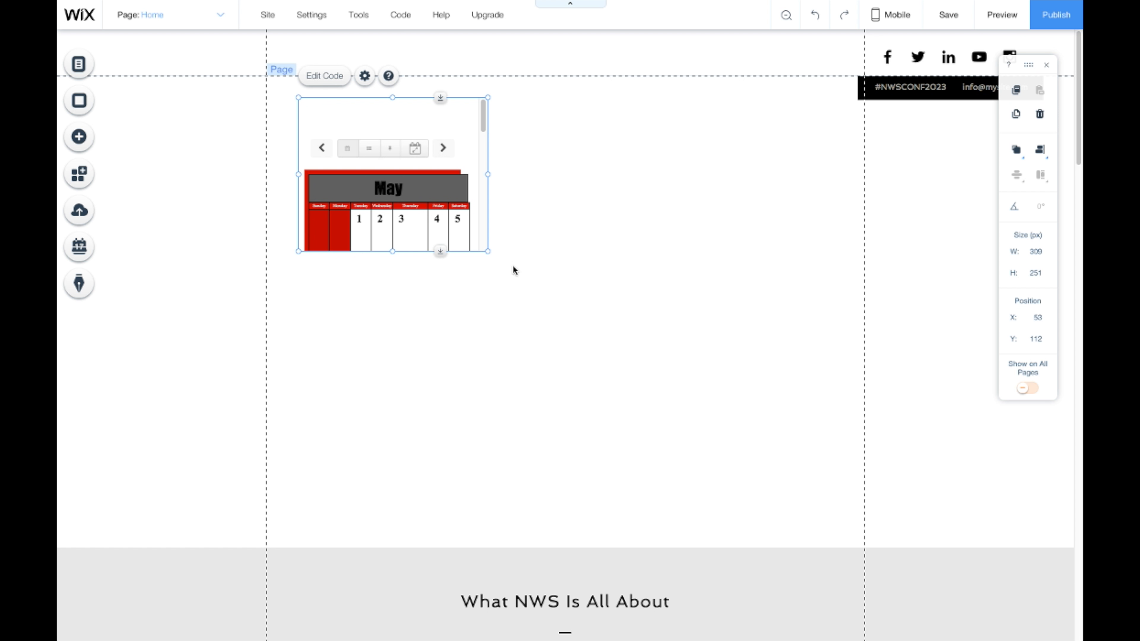
{"action": "left_click_drag", "start_coordinate": [541, 288], "coordinate": [848, 496]}
{"action": "scroll", "coordinate": [758, 388], "scroll_direction": "down", "scroll_amount": 1}
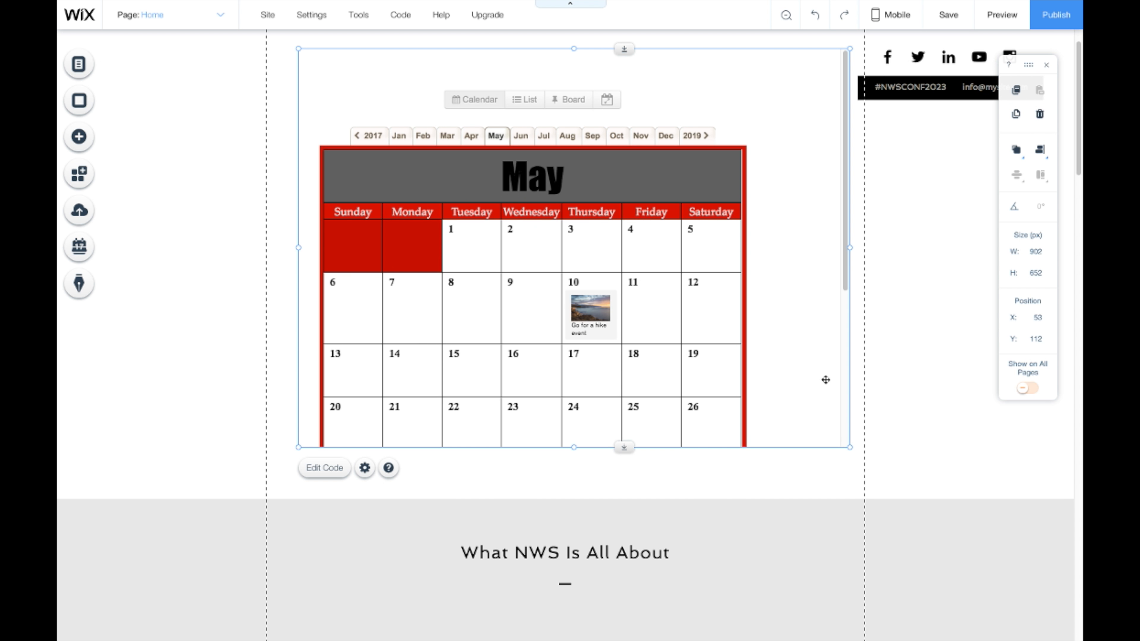
{"action": "left_click_drag", "start_coordinate": [847, 447], "coordinate": [846, 503]}
{"action": "left_click", "coordinate": [813, 521]}
{"action": "left_click", "coordinate": [815, 469]}
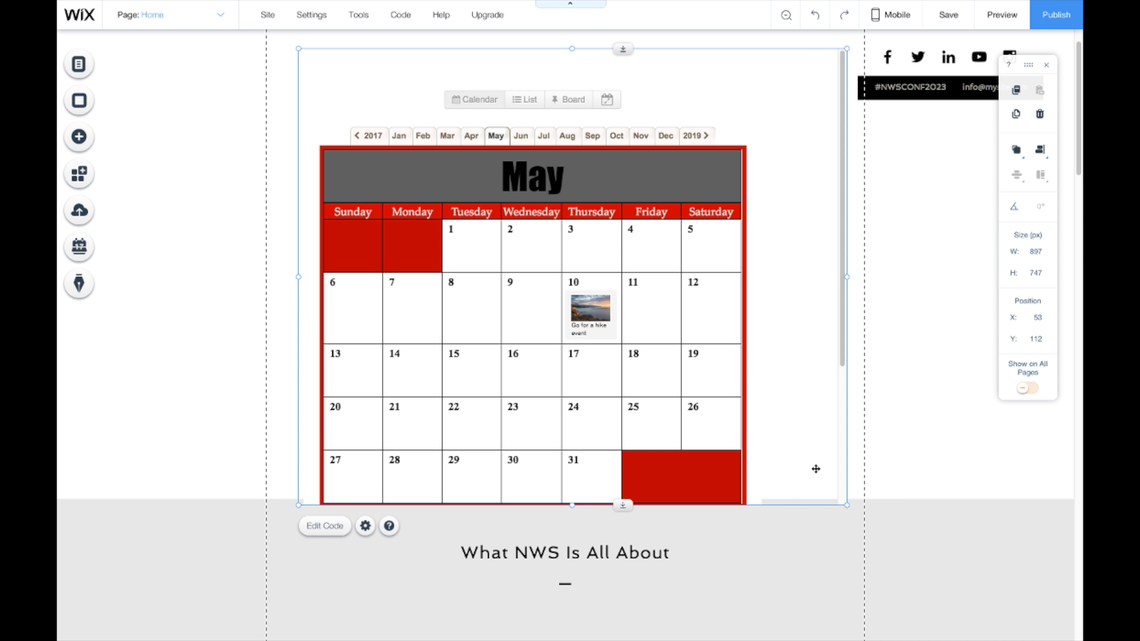
{"action": "left_click_drag", "start_coordinate": [847, 506], "coordinate": [846, 639]}
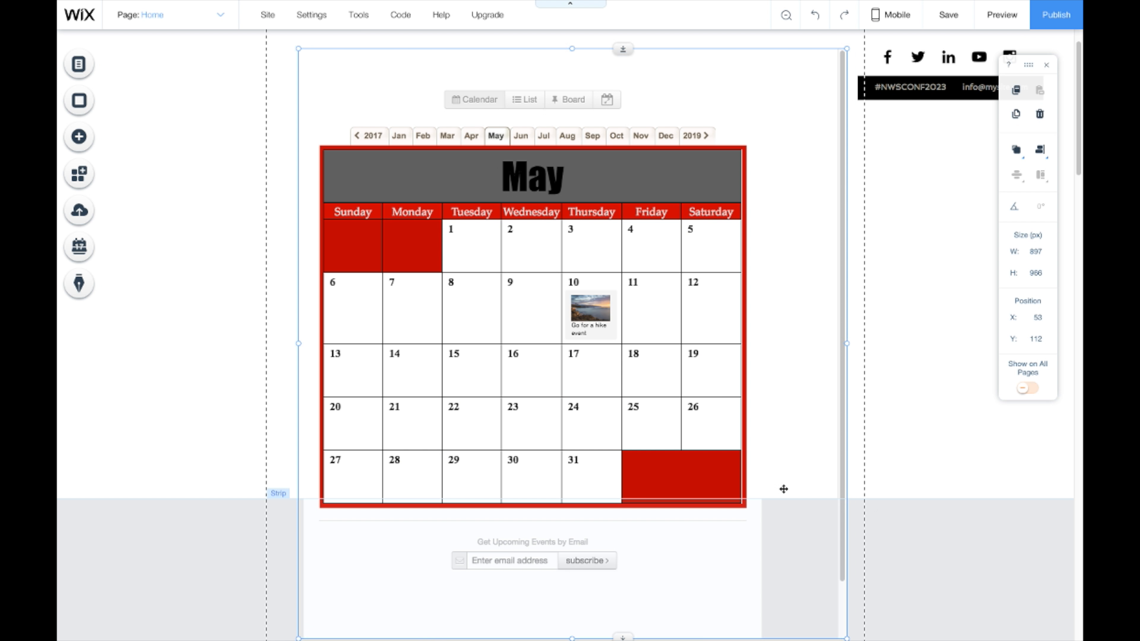
{"action": "scroll", "coordinate": [778, 466], "scroll_direction": "down", "scroll_amount": 5}
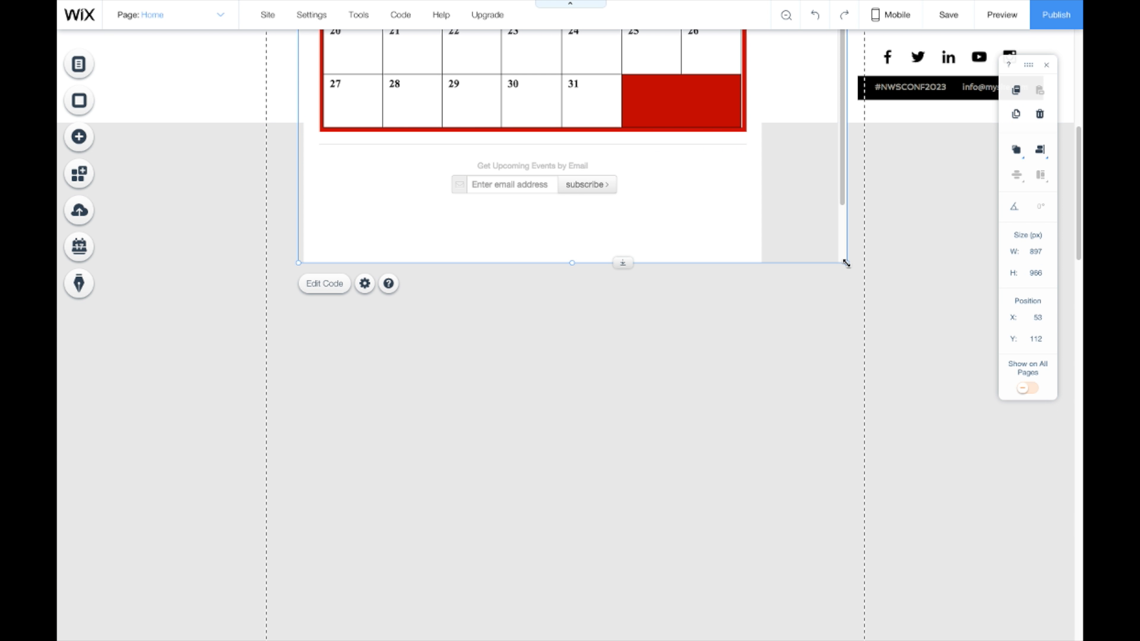
{"action": "left_click_drag", "start_coordinate": [825, 211], "coordinate": [814, 116]}
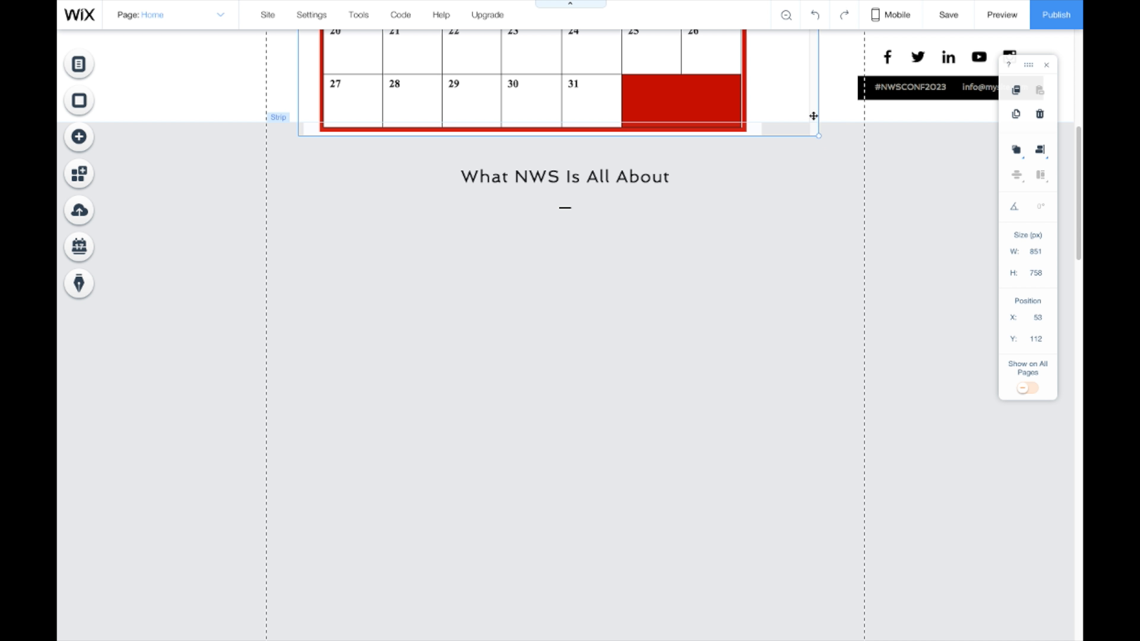
Step: Delete the 'What NWS Is All About' heading and the tiny stray element below the calendar
{"action": "left_click", "coordinate": [657, 184]}
{"action": "left_click", "coordinate": [646, 178]}
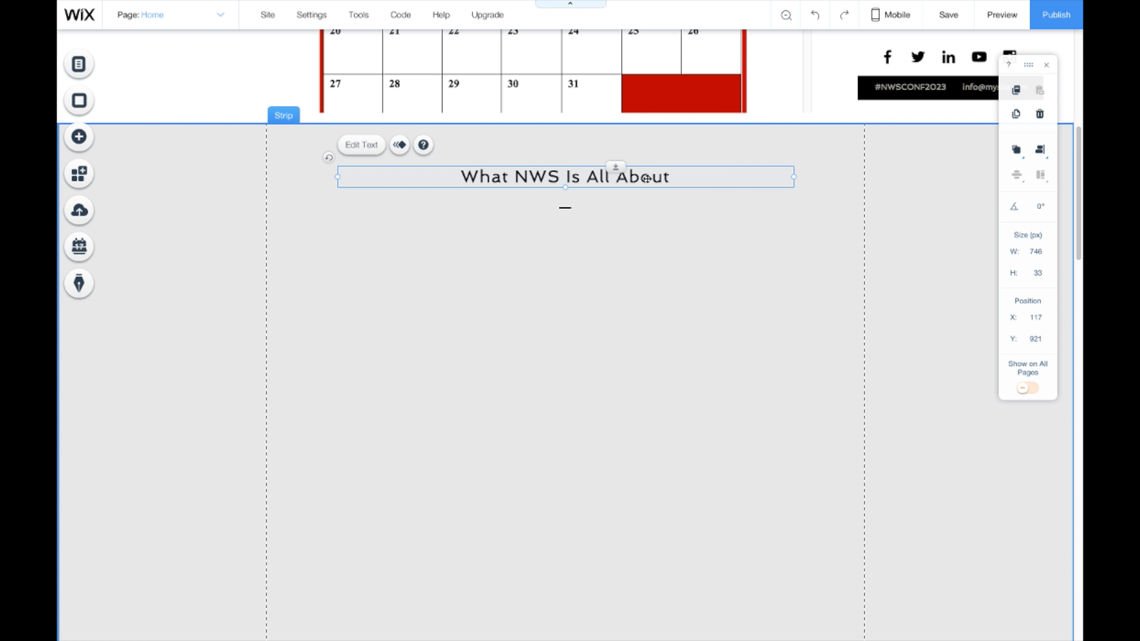
{"action": "key", "text": "Delete"}
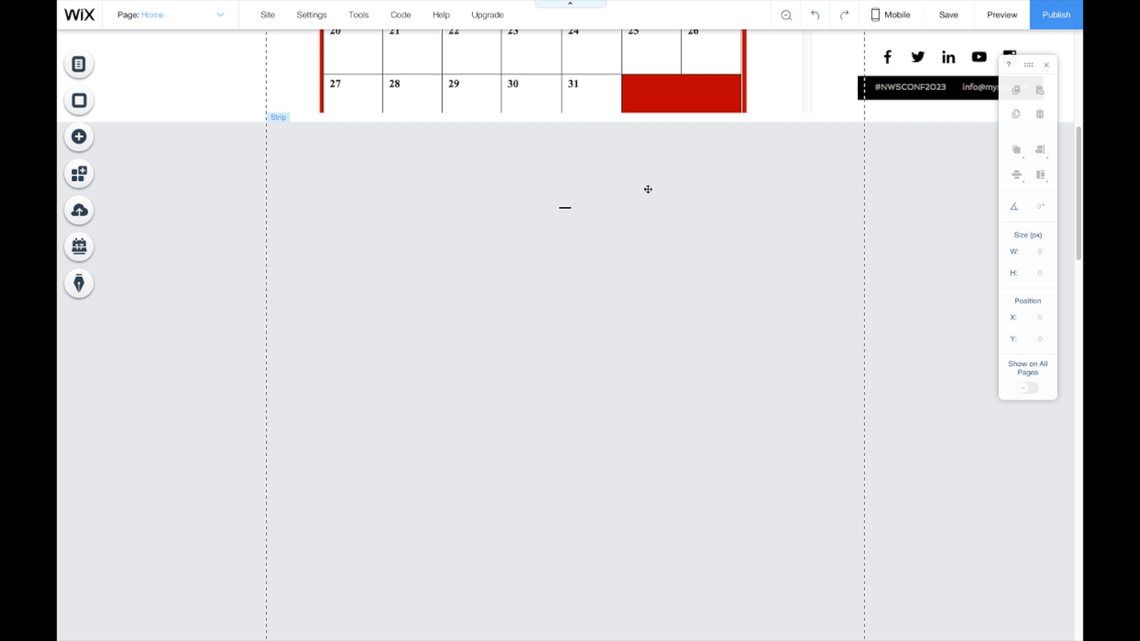
{"action": "left_click", "coordinate": [566, 207]}
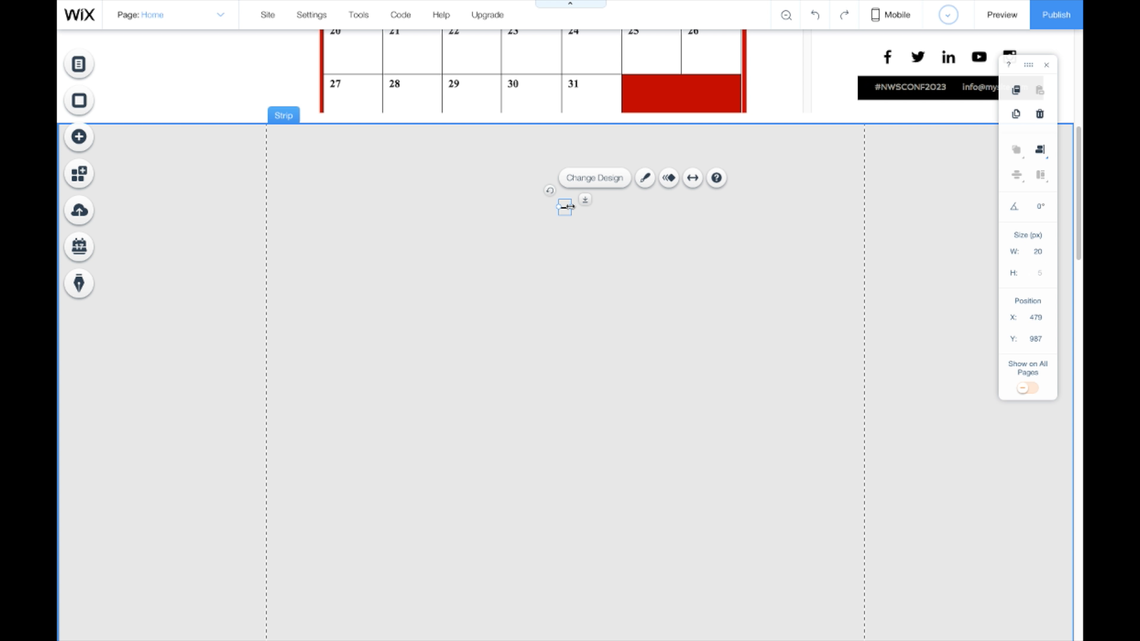
{"action": "key", "text": "Delete"}
{"action": "left_click", "coordinate": [823, 97]}
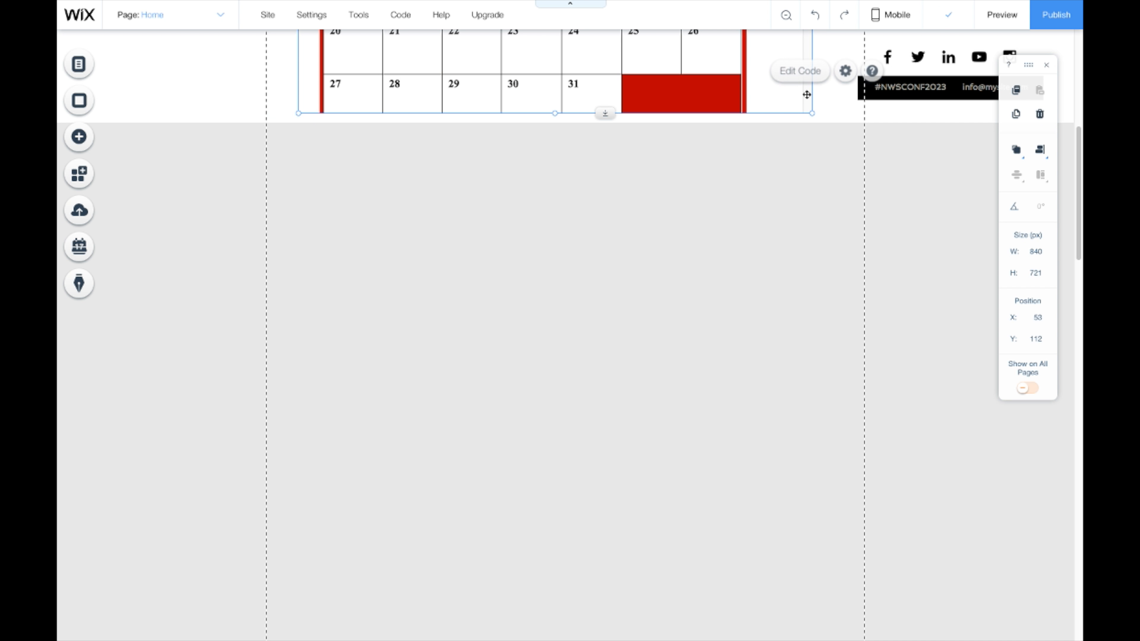
{"action": "left_click", "coordinate": [819, 124]}
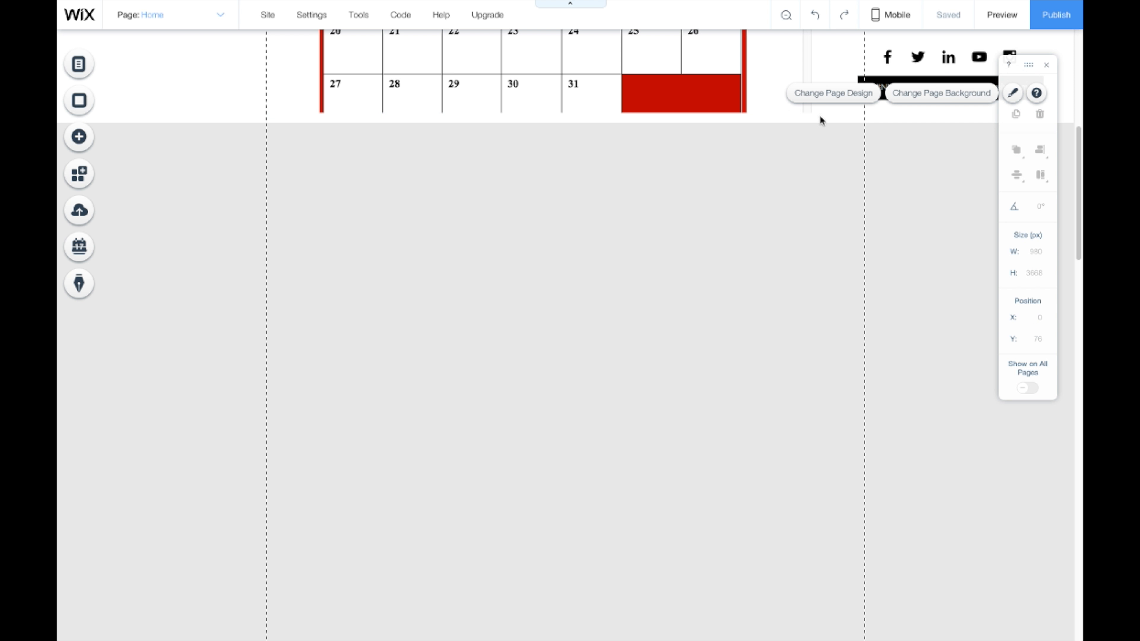
{"action": "scroll", "coordinate": [820, 118], "scroll_direction": "up", "scroll_amount": 4}
Step: Stretch the calendar embed to 796 × 1084 px, showing the full month and subscribe box
{"action": "scroll", "coordinate": [821, 139], "scroll_direction": "up", "scroll_amount": 1}
{"action": "left_click", "coordinate": [803, 128]}
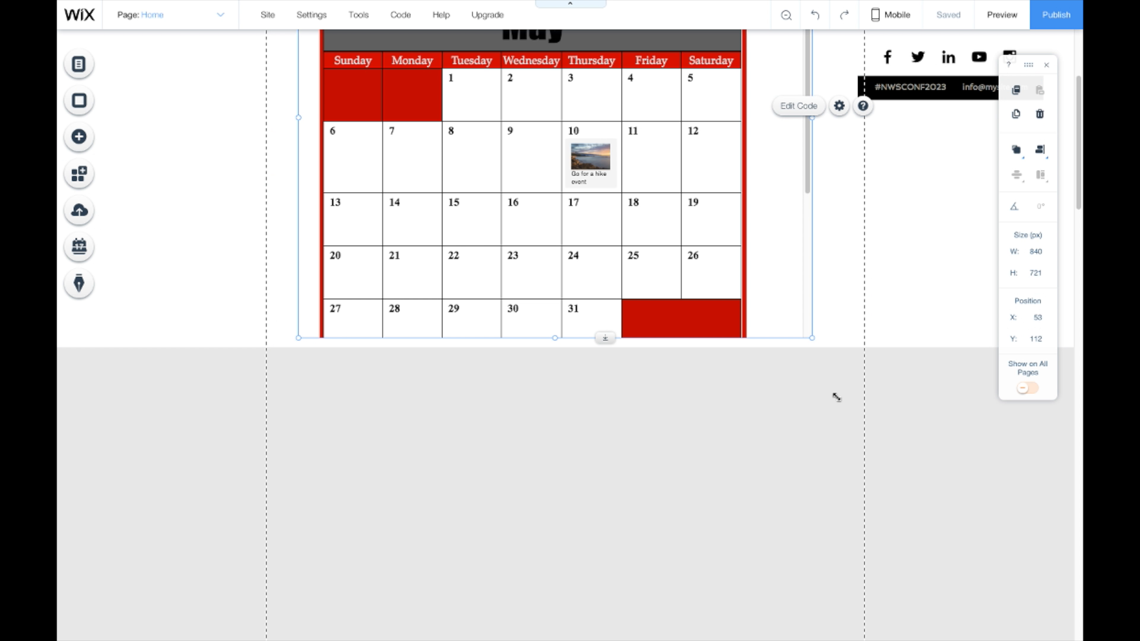
{"action": "left_click_drag", "start_coordinate": [836, 397], "coordinate": [781, 559]}
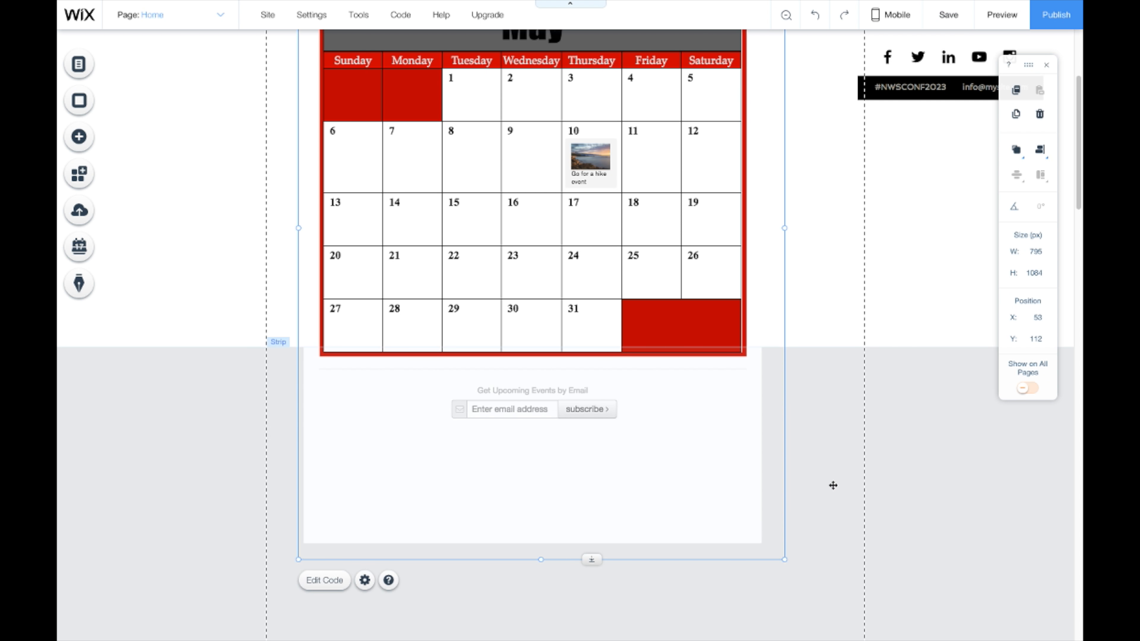
{"action": "left_click", "coordinate": [631, 458]}
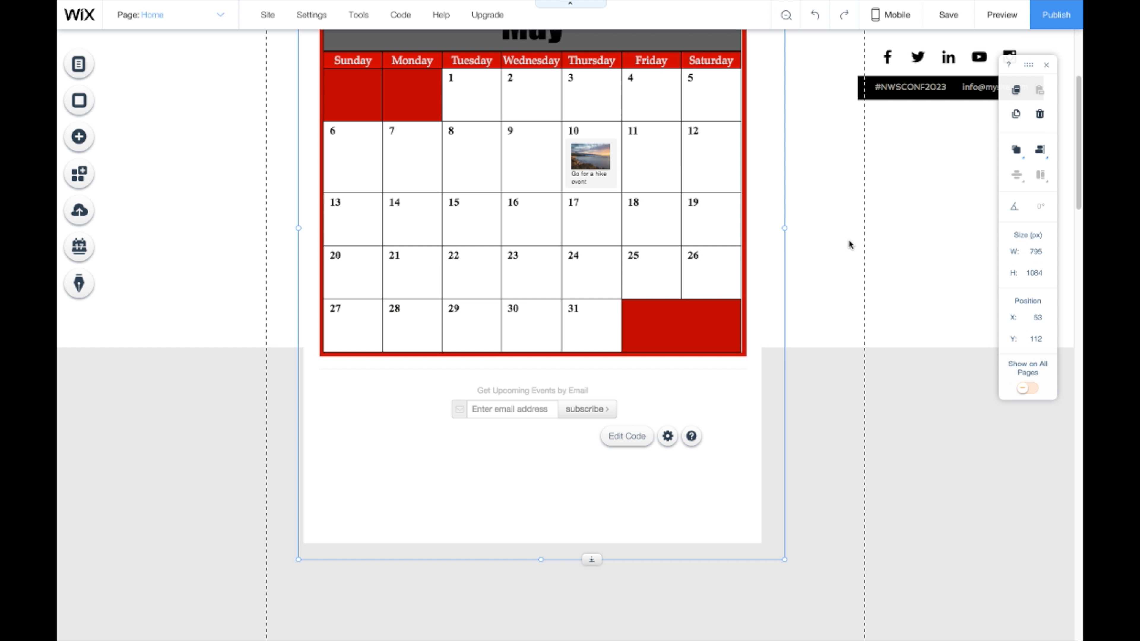
{"action": "left_click", "coordinate": [832, 248]}
{"action": "scroll", "coordinate": [806, 268], "scroll_direction": "up", "scroll_amount": 3}
{"action": "scroll", "coordinate": [804, 270], "scroll_direction": "down", "scroll_amount": 2}
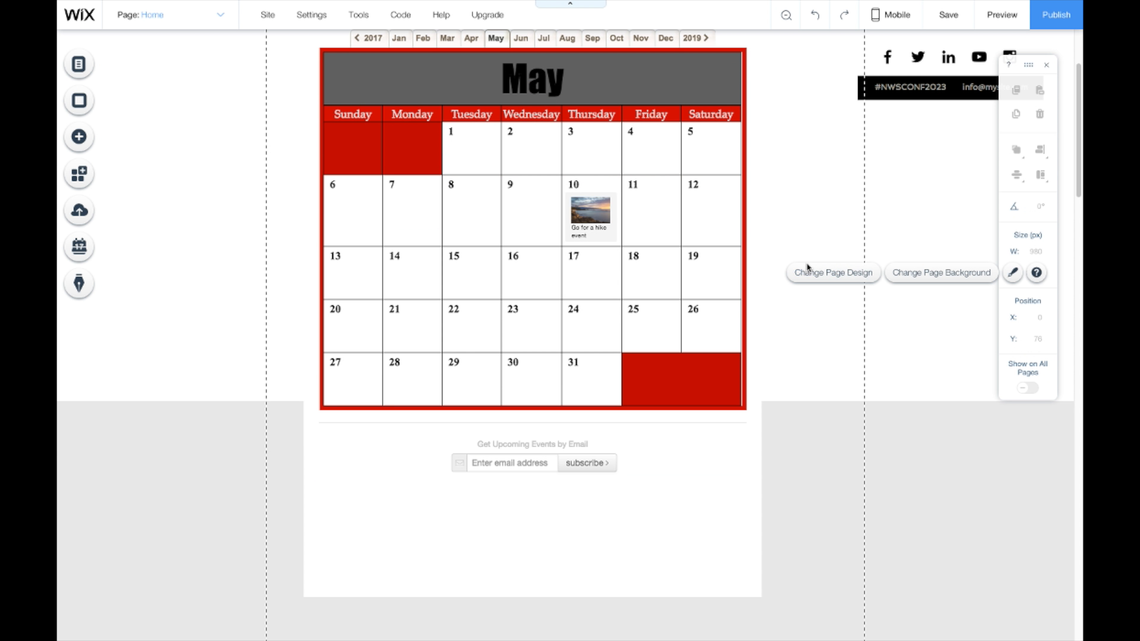
{"action": "scroll", "coordinate": [802, 266], "scroll_direction": "up", "scroll_amount": 1}
{"action": "scroll", "coordinate": [802, 266], "scroll_direction": "up", "scroll_amount": 1}
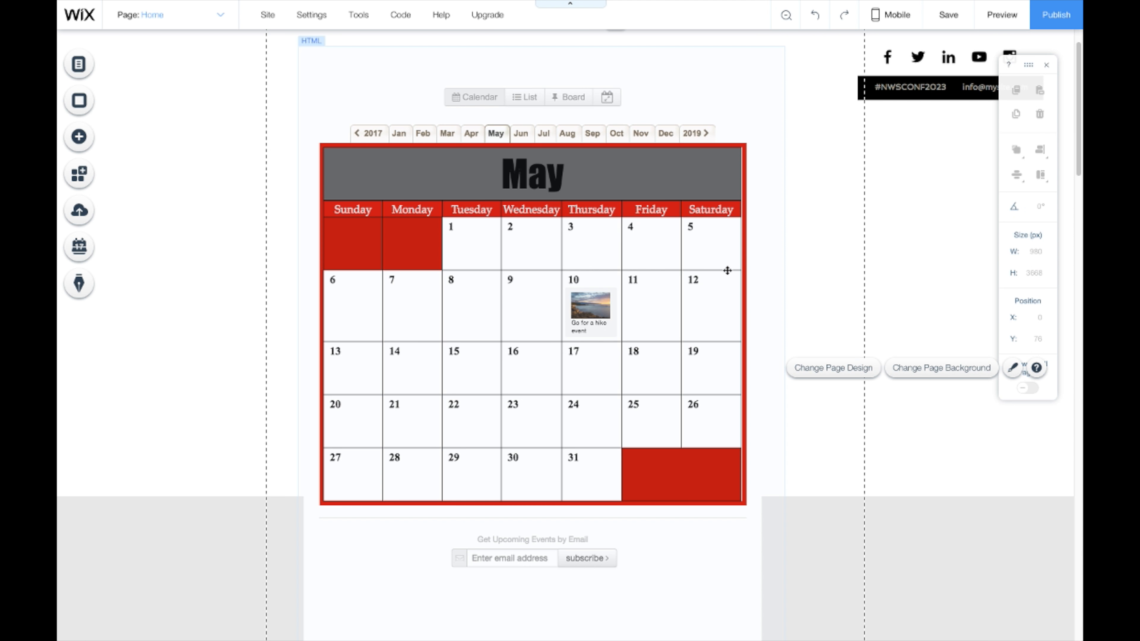
{"action": "scroll", "coordinate": [732, 274], "scroll_direction": "down", "scroll_amount": 1}
{"action": "scroll", "coordinate": [732, 274], "scroll_direction": "up", "scroll_amount": 2}
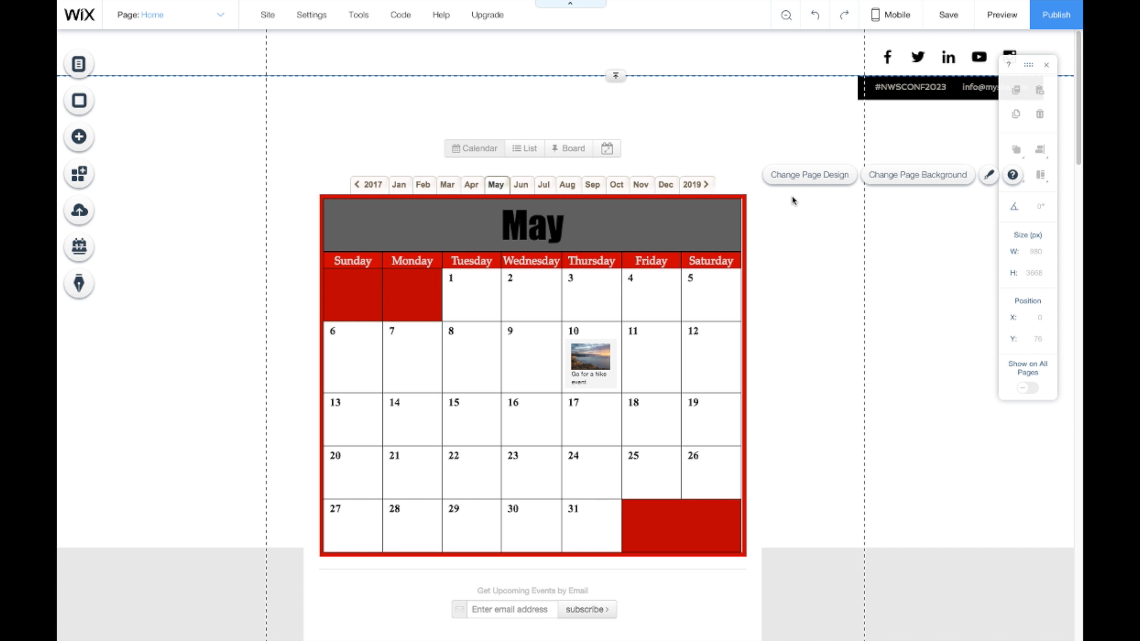
Step: Preview the page and open the Go for a hike event from the embedded calendar
{"action": "left_click", "coordinate": [995, 18]}
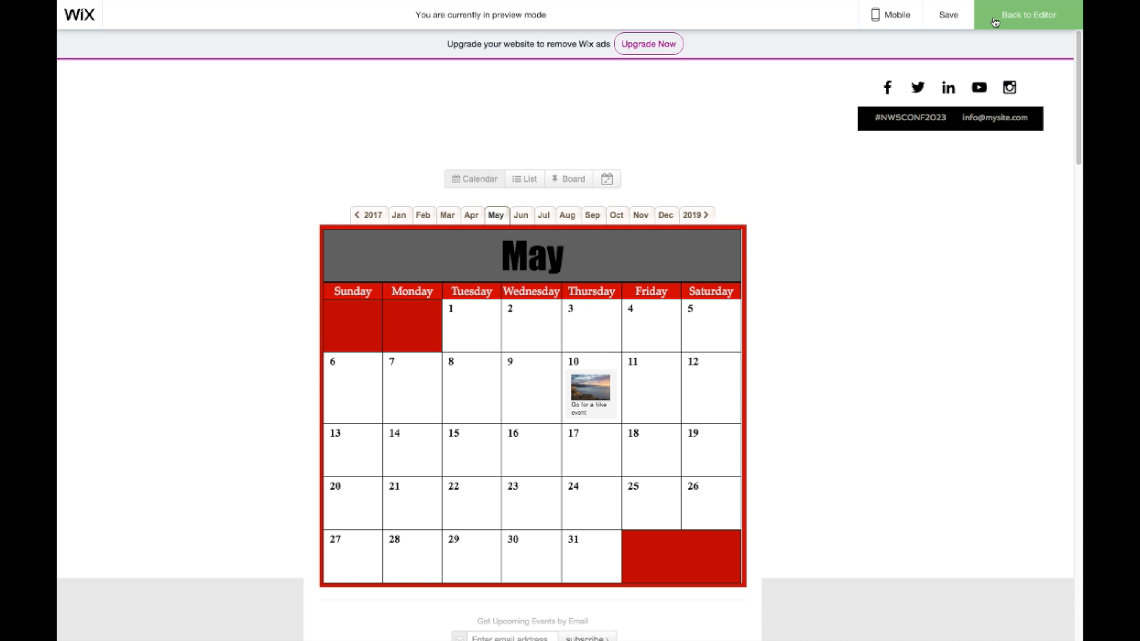
{"action": "scroll", "coordinate": [888, 258], "scroll_direction": "down", "scroll_amount": 2}
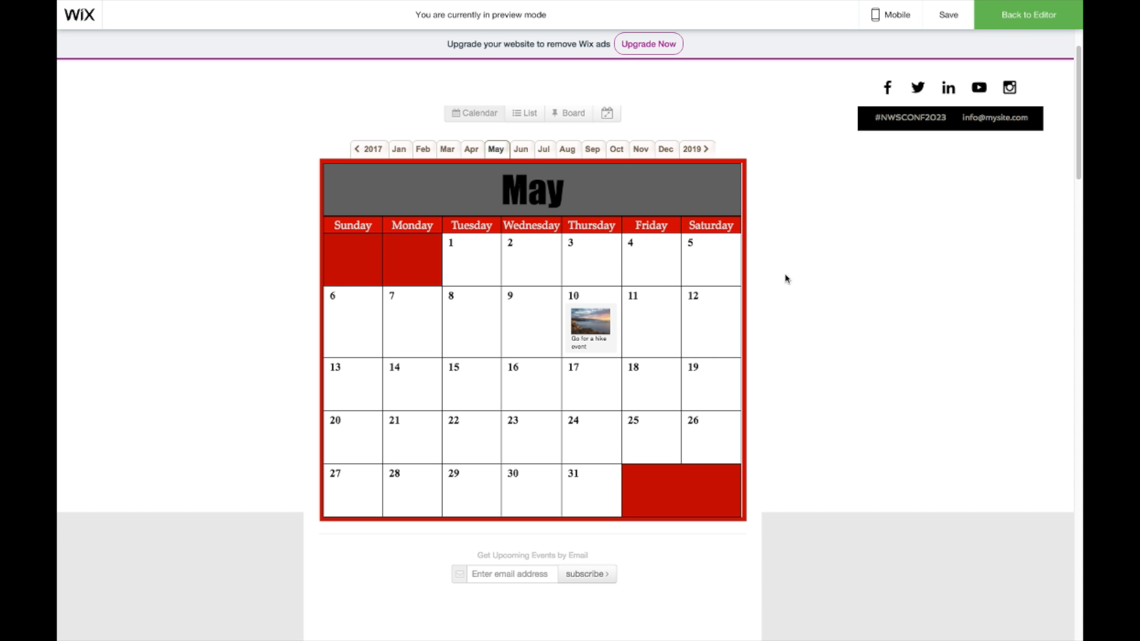
{"action": "scroll", "coordinate": [752, 267], "scroll_direction": "down", "scroll_amount": 5}
{"action": "scroll", "coordinate": [748, 258], "scroll_direction": "up", "scroll_amount": 6}
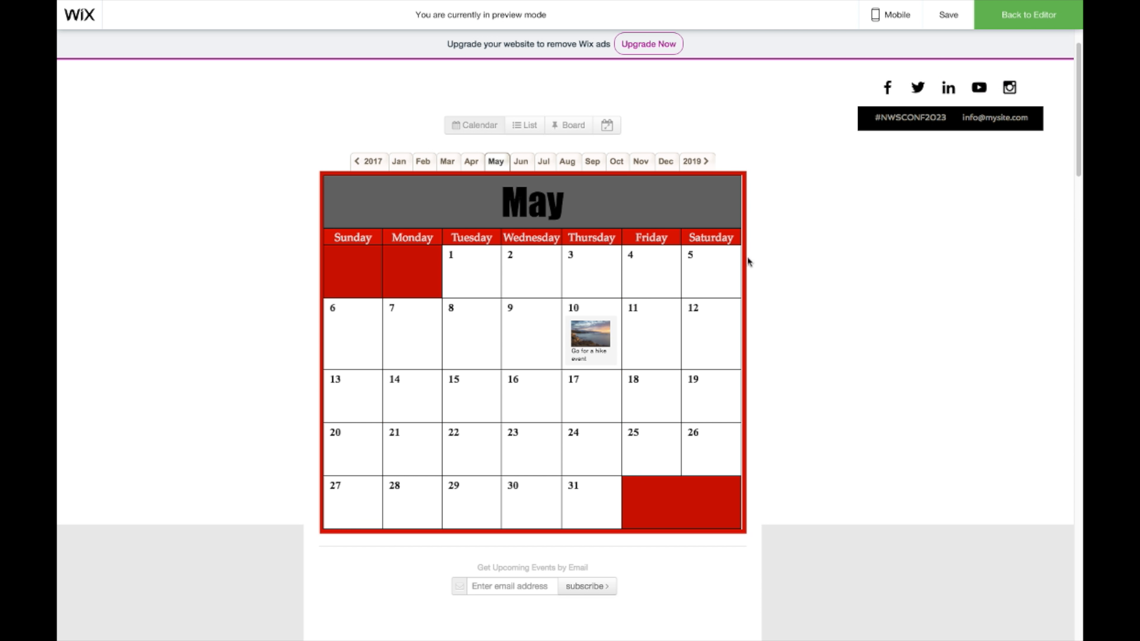
{"action": "left_click", "coordinate": [596, 344]}
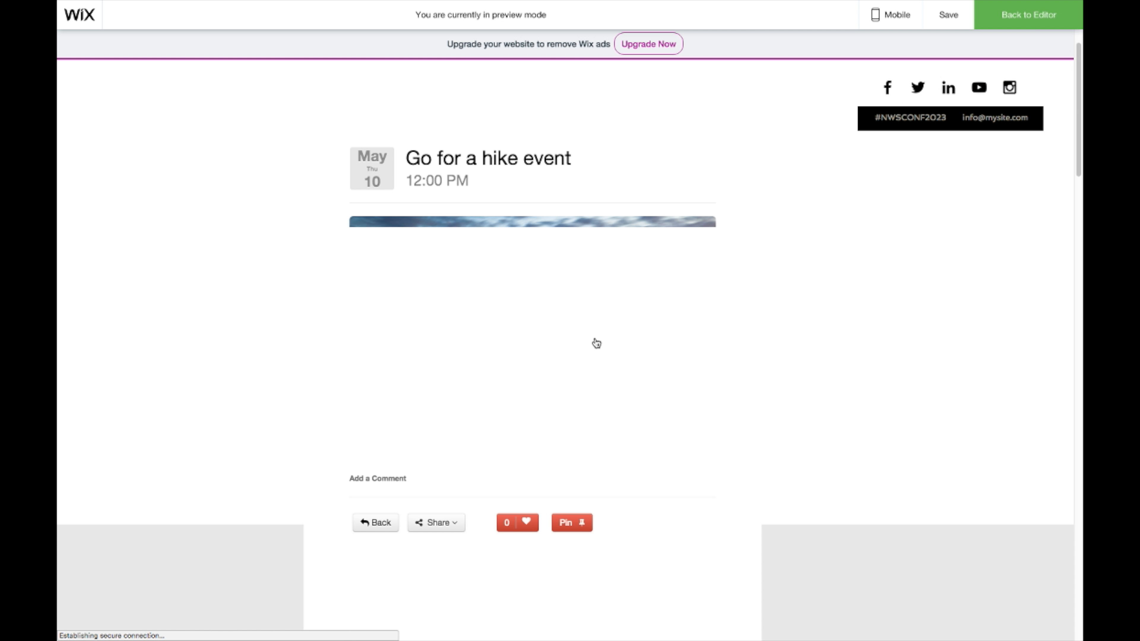
{"action": "scroll", "coordinate": [835, 291], "scroll_direction": "down", "scroll_amount": 2}
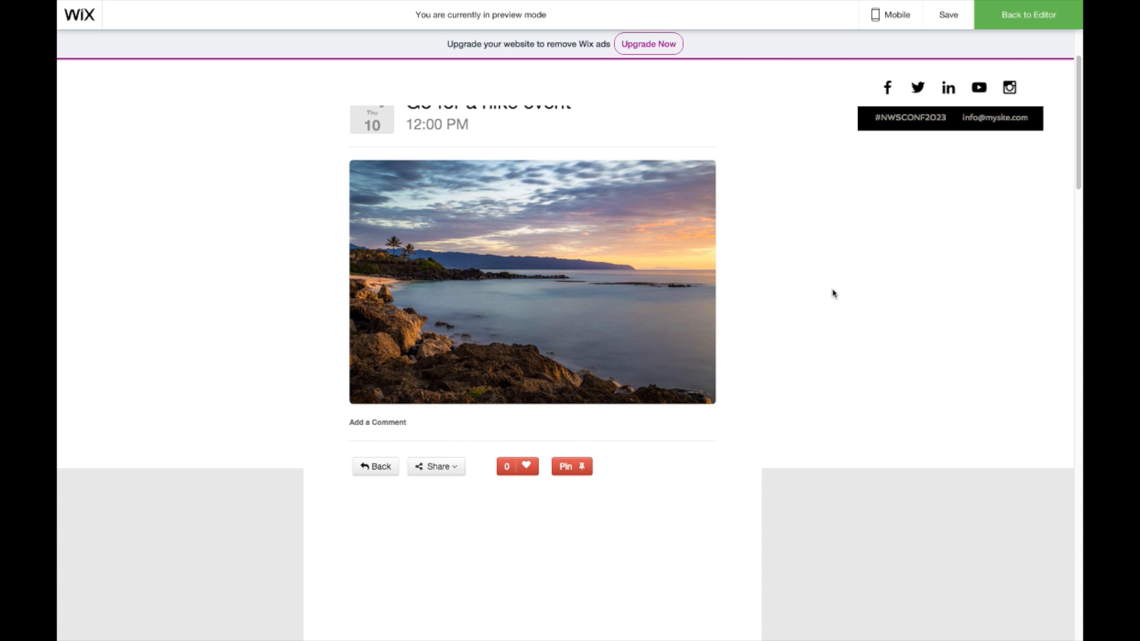
{"action": "scroll", "coordinate": [830, 288], "scroll_direction": "down", "scroll_amount": 2}
{"action": "scroll", "coordinate": [829, 287], "scroll_direction": "up", "scroll_amount": 3}
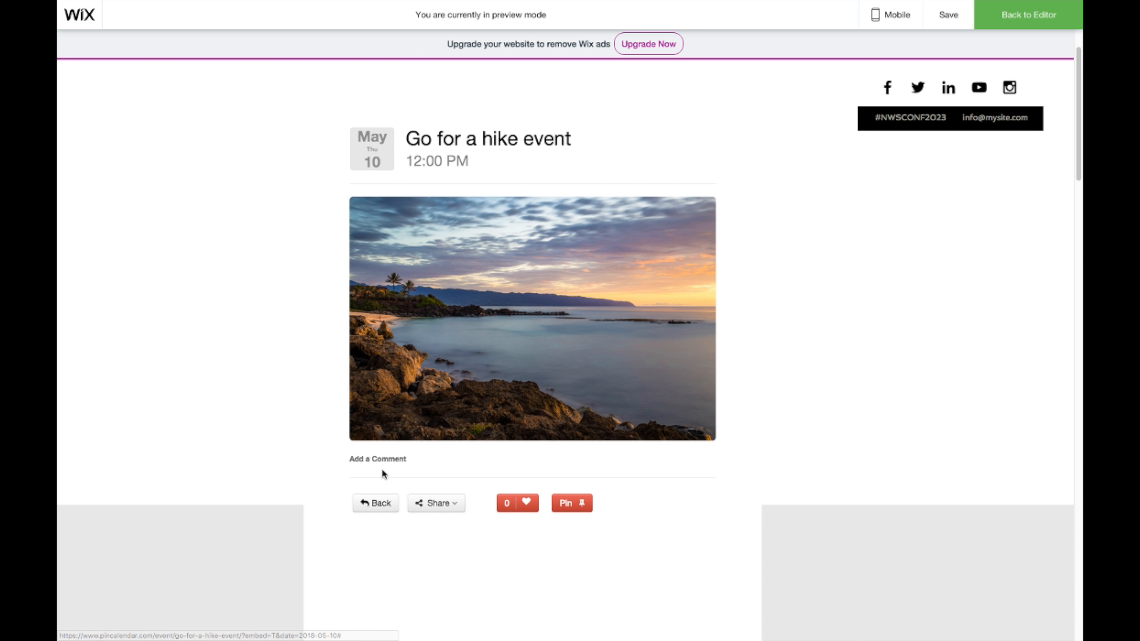
Step: Return to the May calendar and open the hike event's details again
{"action": "left_click", "coordinate": [379, 503]}
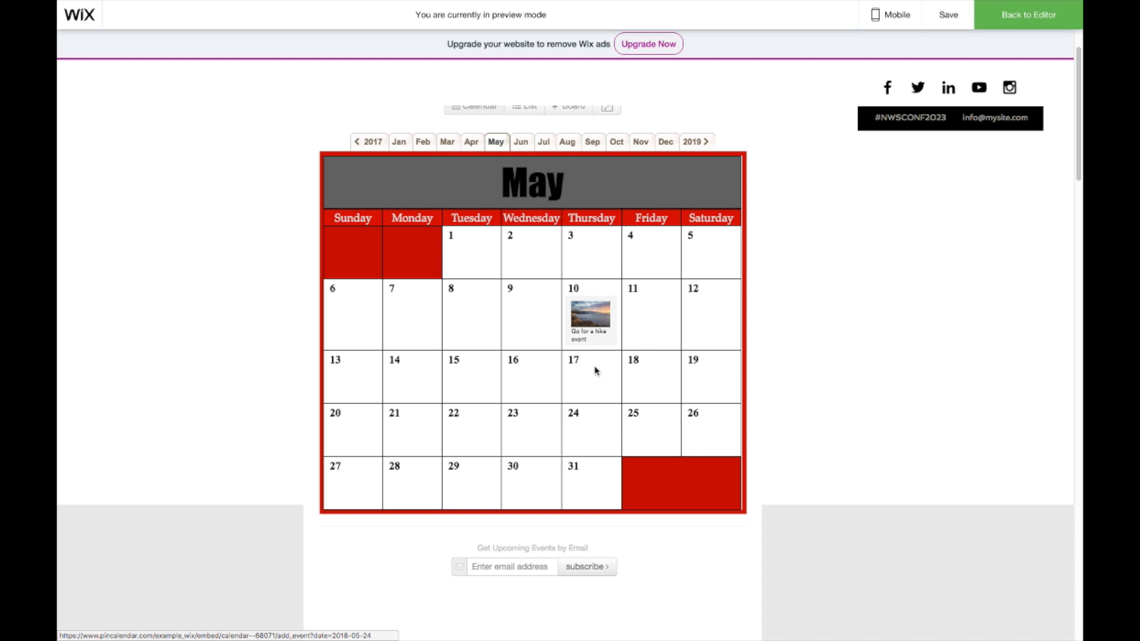
{"action": "scroll", "coordinate": [596, 370], "scroll_direction": "up", "scroll_amount": 1}
{"action": "left_click", "coordinate": [601, 358]}
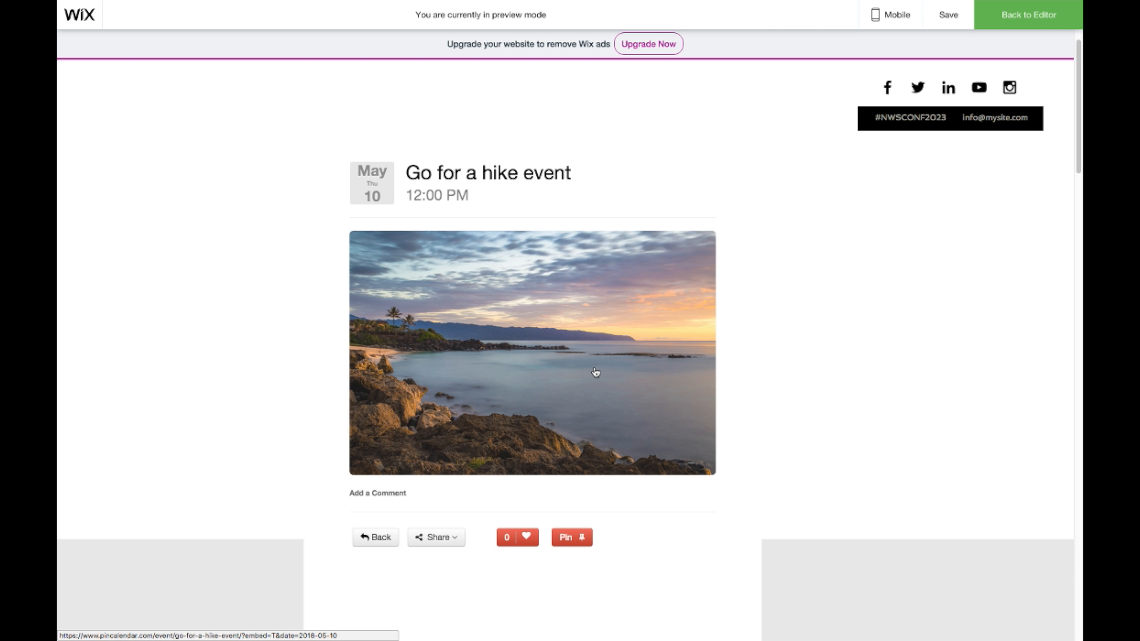
{"action": "scroll", "coordinate": [529, 406], "scroll_direction": "up", "scroll_amount": 1}
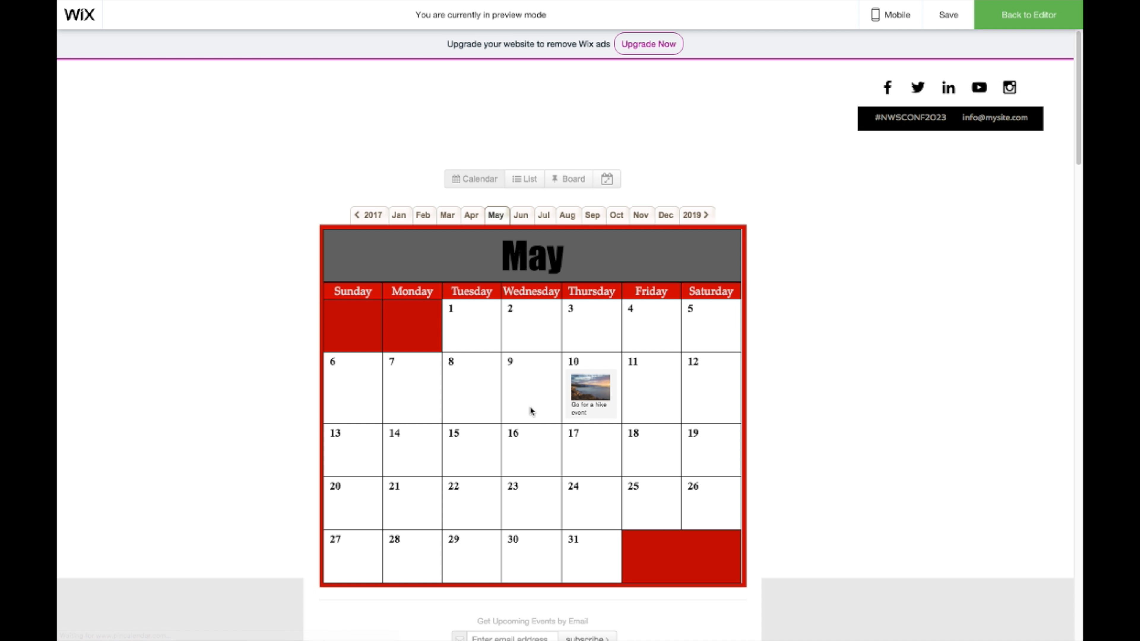
{"action": "scroll", "coordinate": [626, 418], "scroll_direction": "down", "scroll_amount": 2}
{"action": "scroll", "coordinate": [627, 417], "scroll_direction": "up", "scroll_amount": 2}
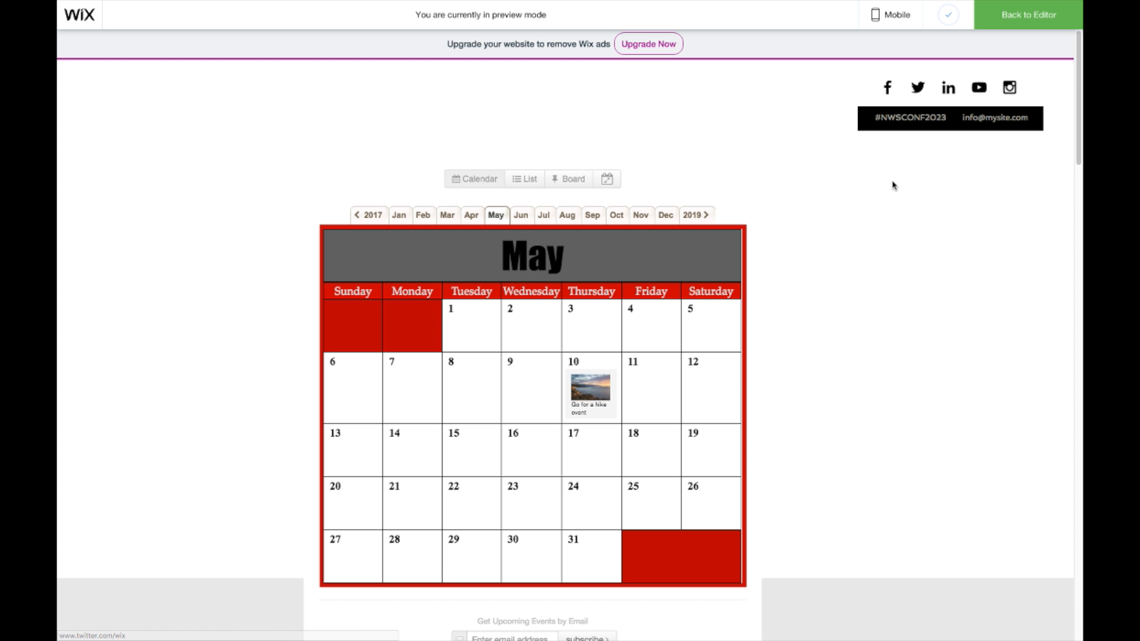
{"action": "scroll", "coordinate": [880, 226], "scroll_direction": "down", "scroll_amount": 2}
{"action": "scroll", "coordinate": [876, 224], "scroll_direction": "up", "scroll_amount": 3}
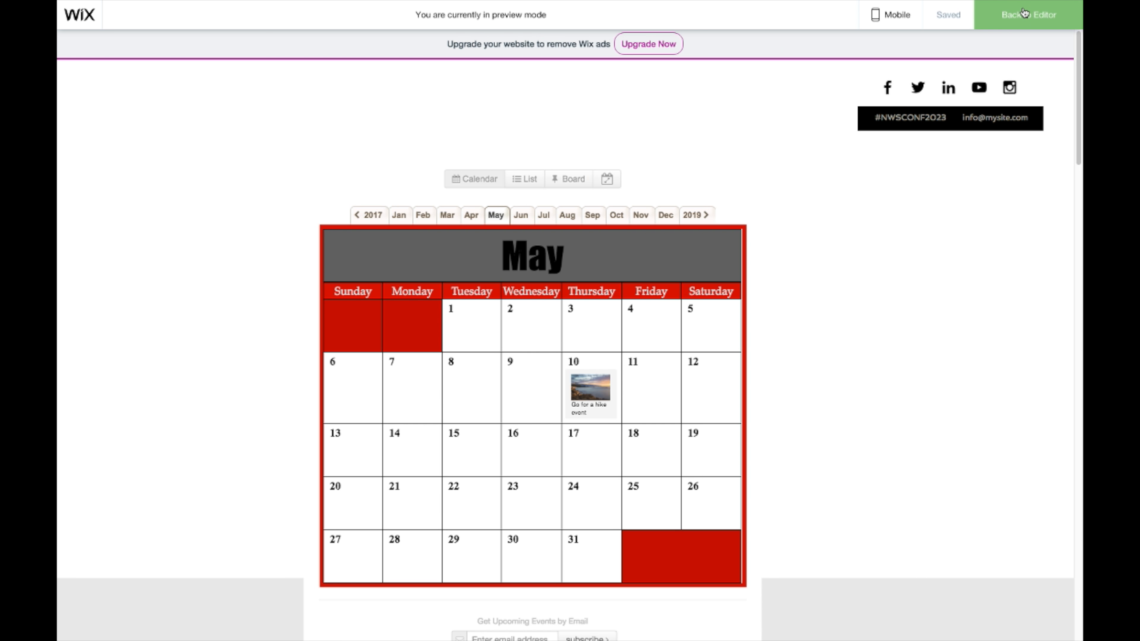
Step: Exit the preview and scroll down to the calendar embed in the editor
{"action": "left_click", "coordinate": [1024, 14]}
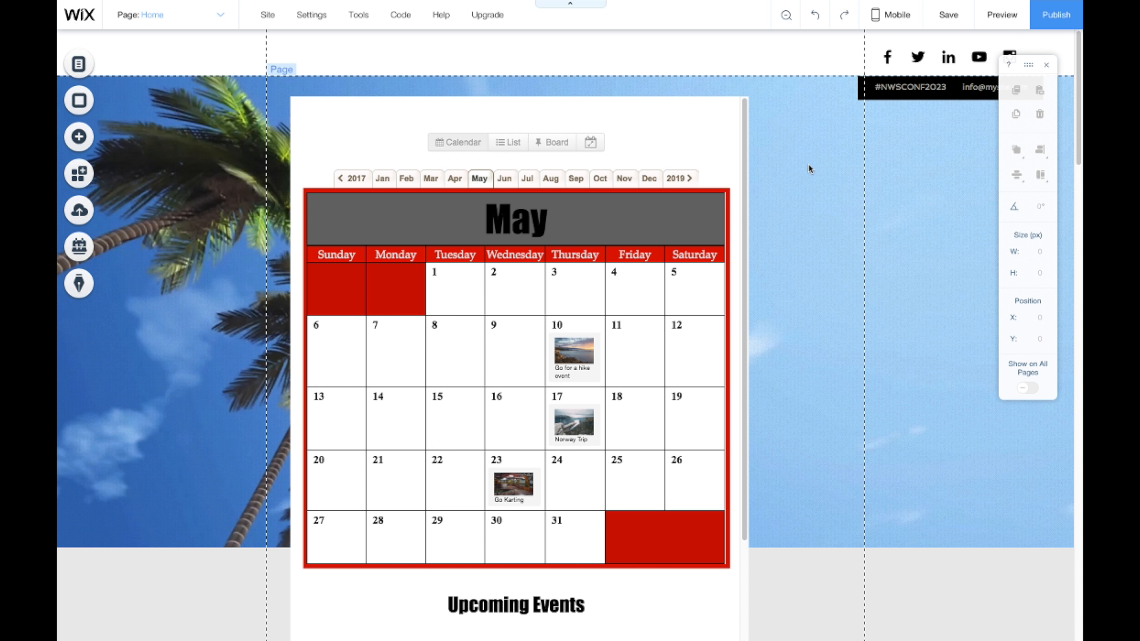
{"action": "scroll", "coordinate": [641, 234], "scroll_direction": "down", "scroll_amount": 1}
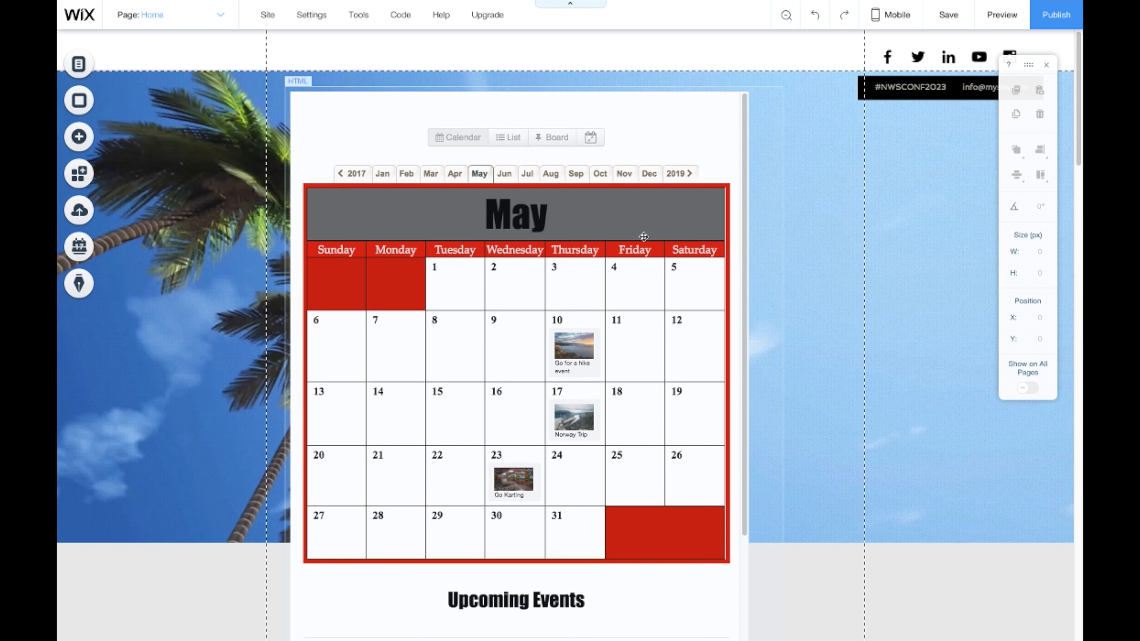
{"action": "scroll", "coordinate": [641, 233], "scroll_direction": "down", "scroll_amount": 5}
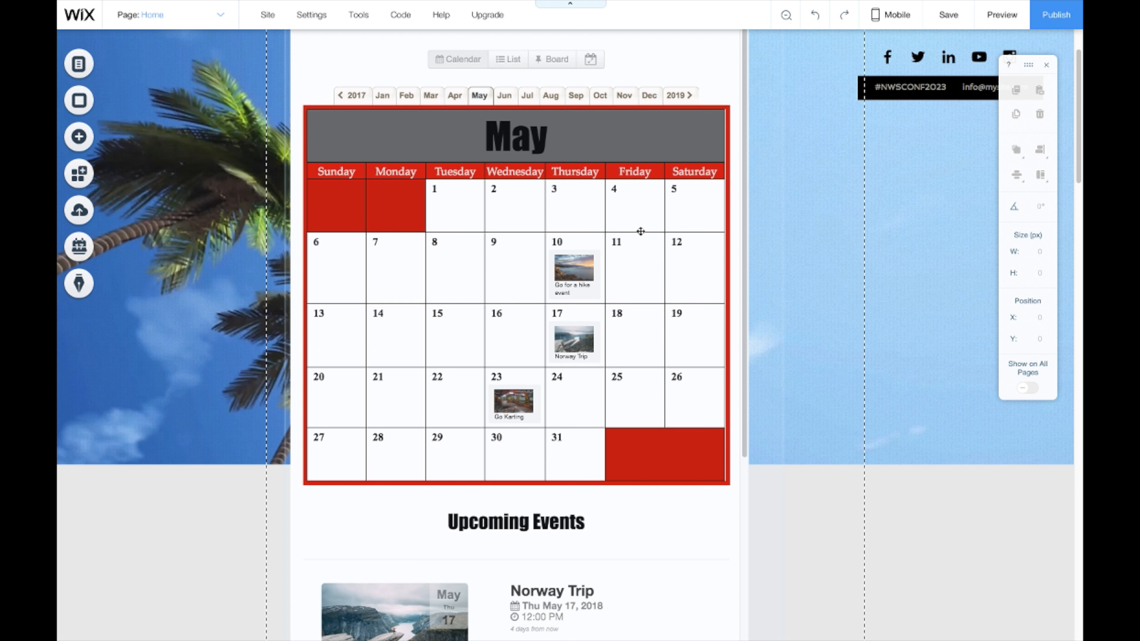
{"action": "scroll", "coordinate": [640, 232], "scroll_direction": "down", "scroll_amount": 3}
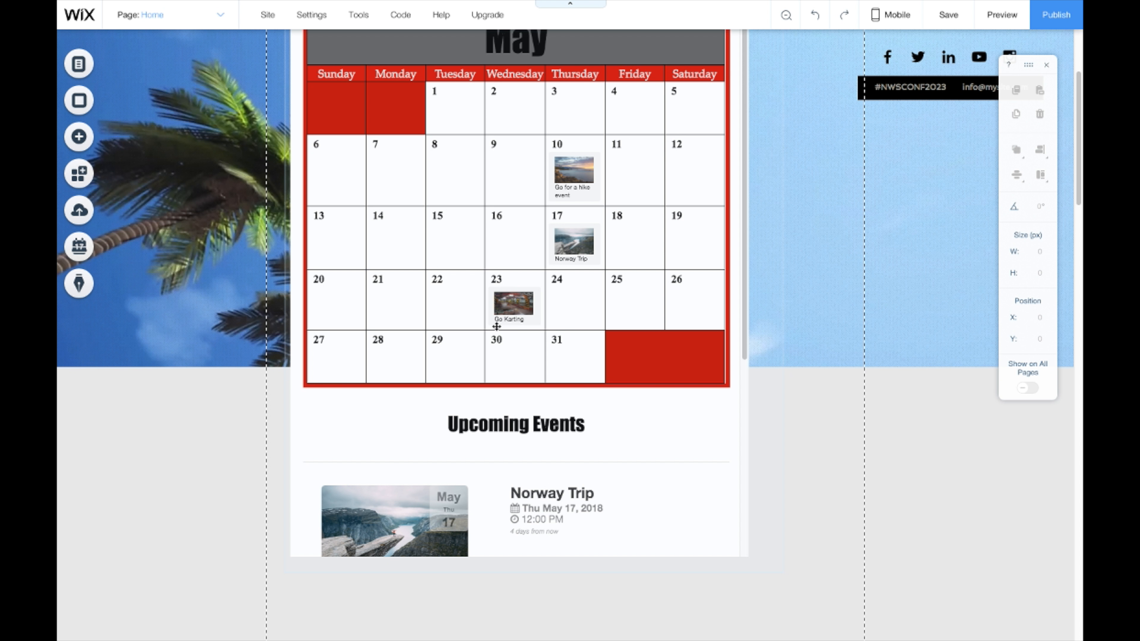
Step: Enlarge the calendar embed wider and taller to 866 × 1492 px
{"action": "left_click", "coordinate": [744, 405]}
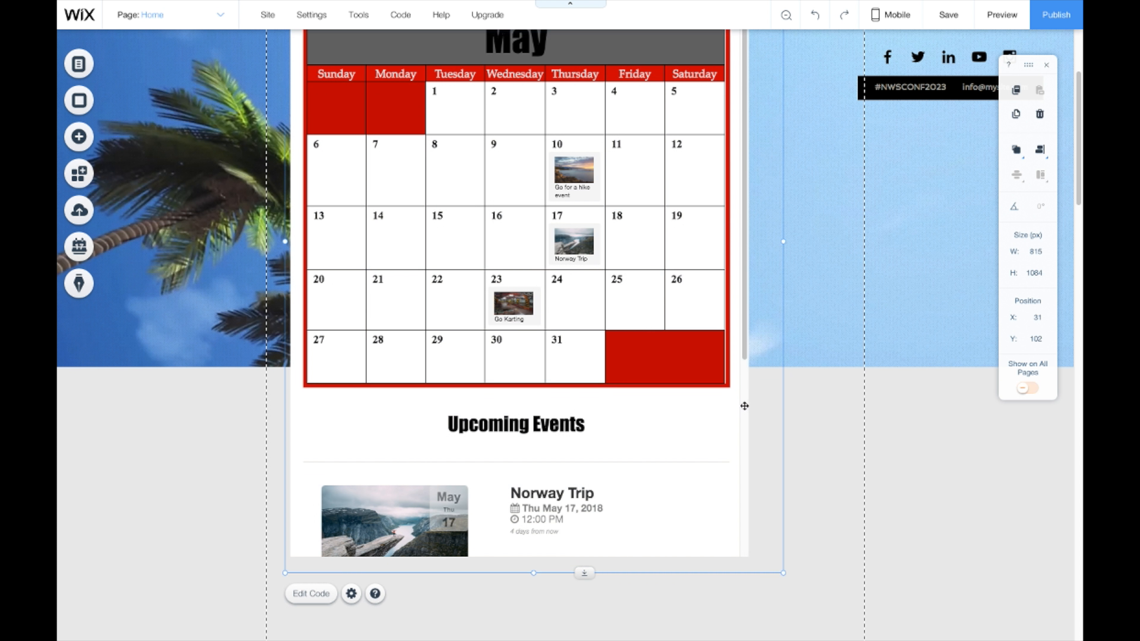
{"action": "scroll", "coordinate": [759, 392], "scroll_direction": "down", "scroll_amount": 3}
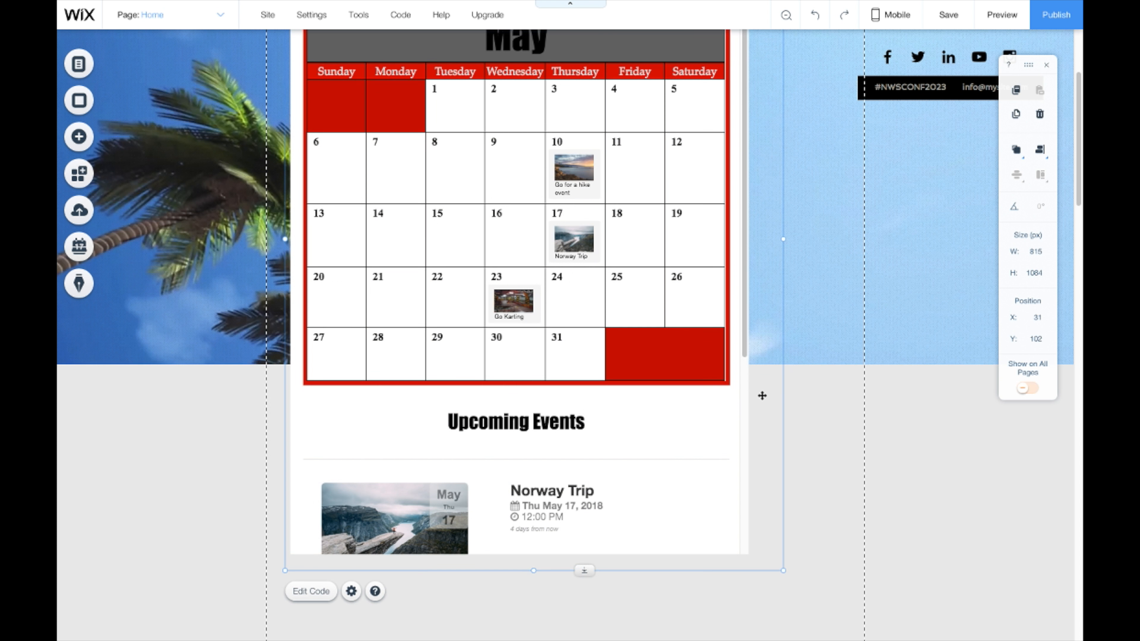
{"action": "scroll", "coordinate": [762, 392], "scroll_direction": "down", "scroll_amount": 2}
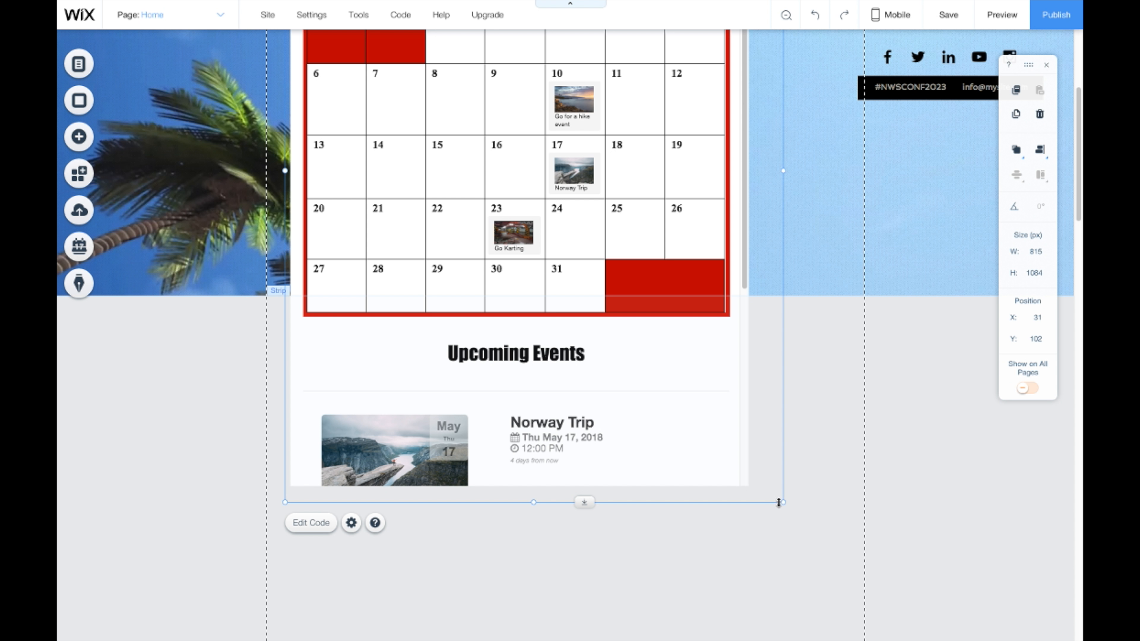
{"action": "left_click_drag", "start_coordinate": [782, 501], "coordinate": [795, 628]}
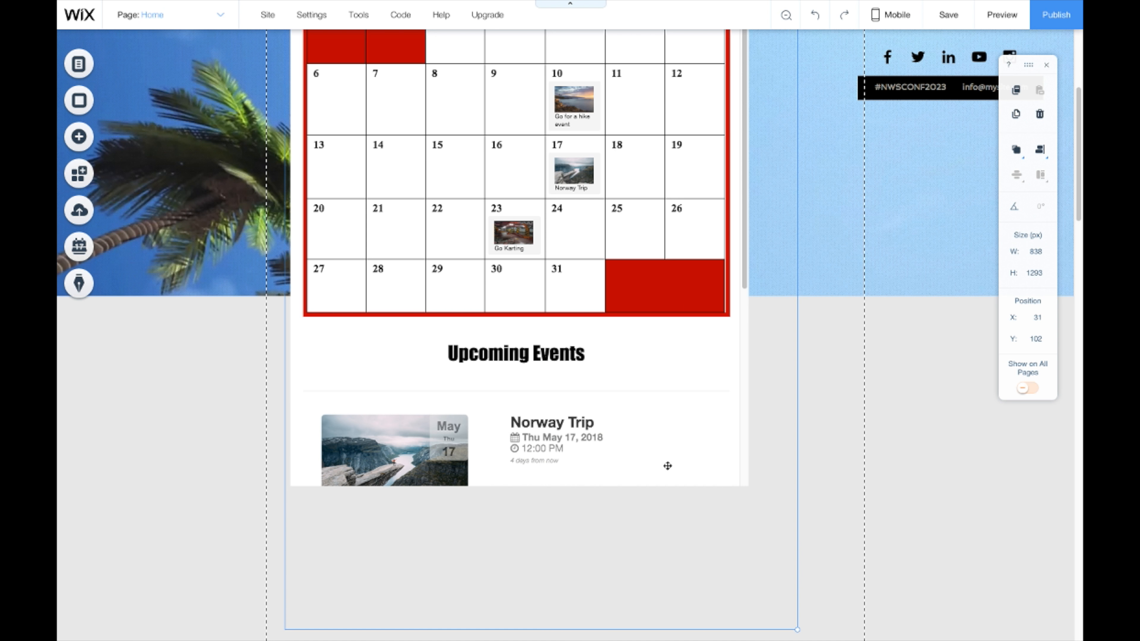
{"action": "scroll", "coordinate": [669, 435], "scroll_direction": "down", "scroll_amount": 5}
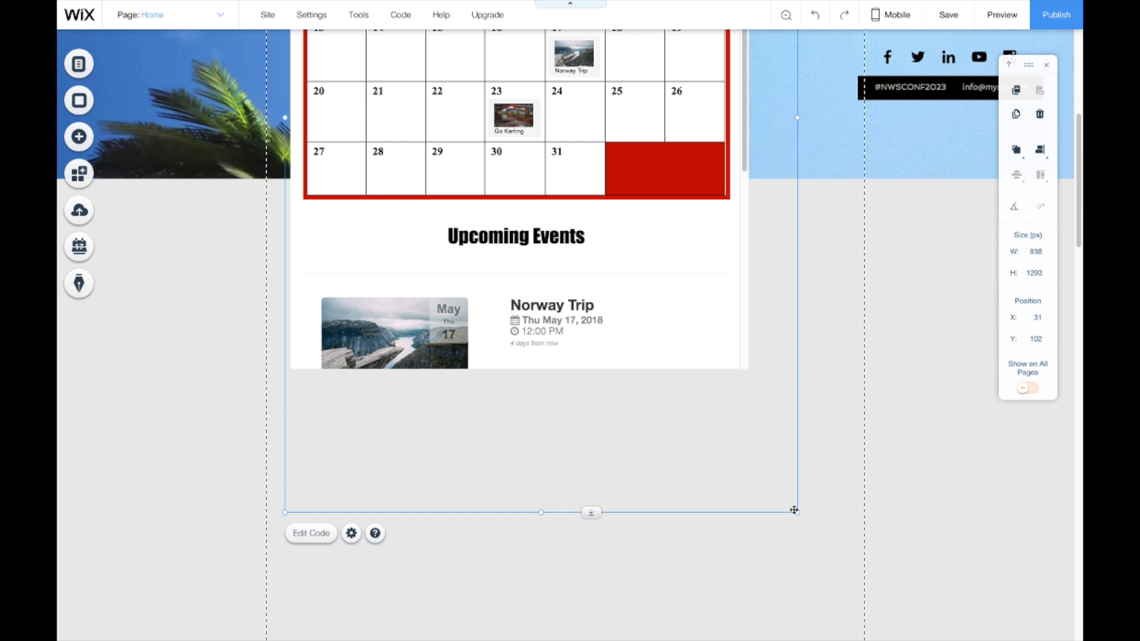
{"action": "left_click_drag", "start_coordinate": [796, 512], "coordinate": [814, 635]}
{"action": "scroll", "coordinate": [811, 413], "scroll_direction": "up", "scroll_amount": 4}
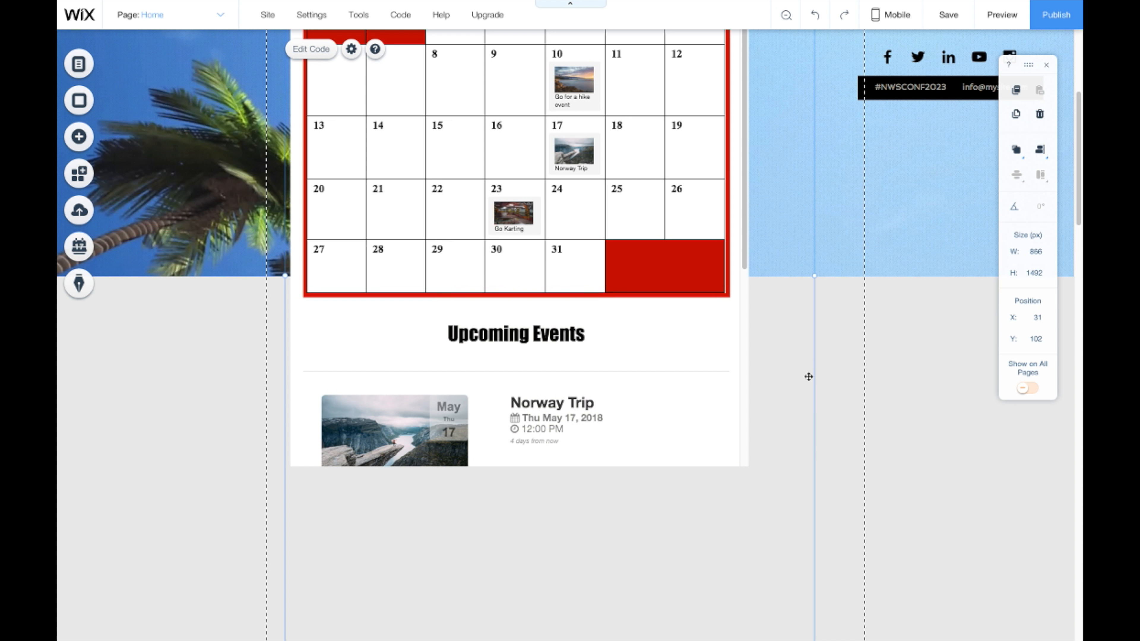
{"action": "scroll", "coordinate": [809, 321], "scroll_direction": "down", "scroll_amount": 2}
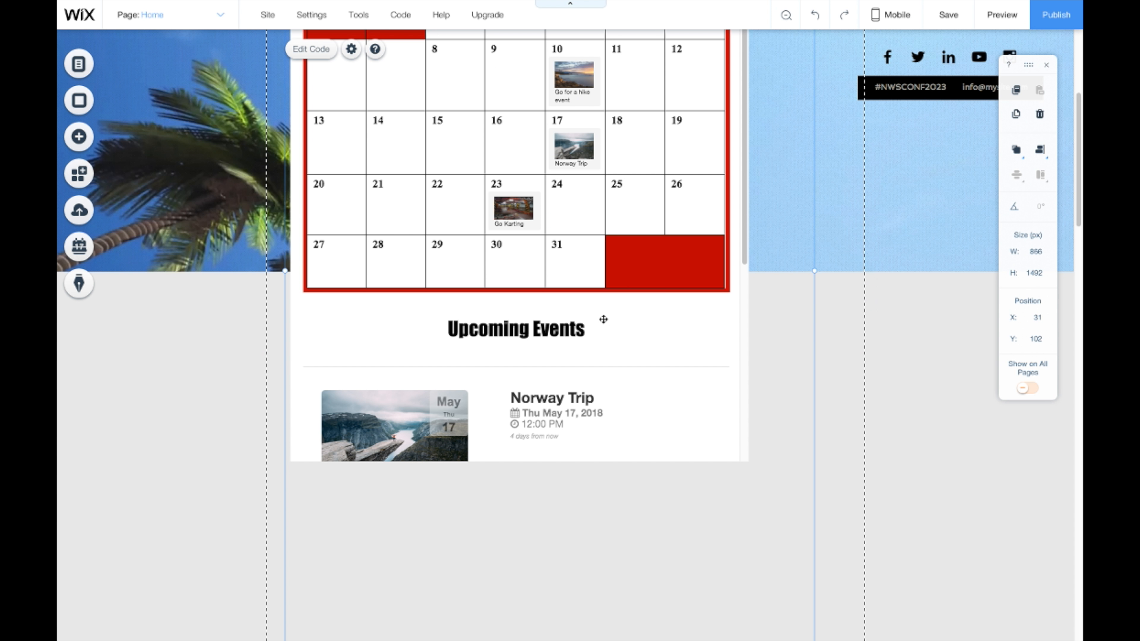
Step: Re-apply the calendar's iframe embed code, now with HEIGHT 2050, so the calendar reloads
{"action": "left_click", "coordinate": [612, 303]}
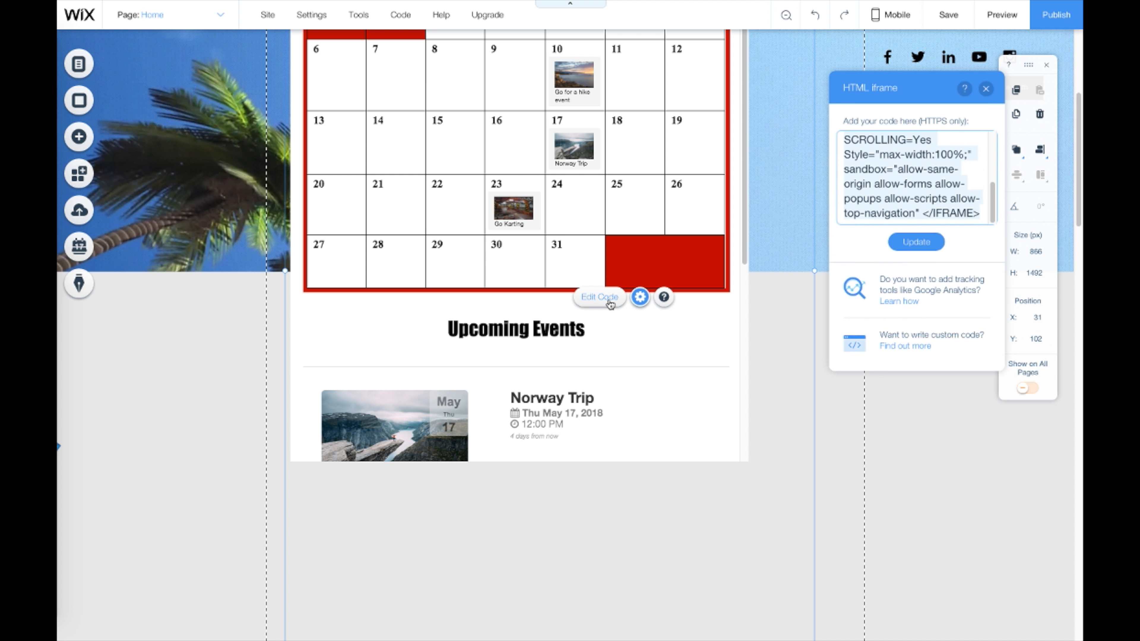
{"action": "scroll", "coordinate": [890, 163], "scroll_direction": "up", "scroll_amount": 3}
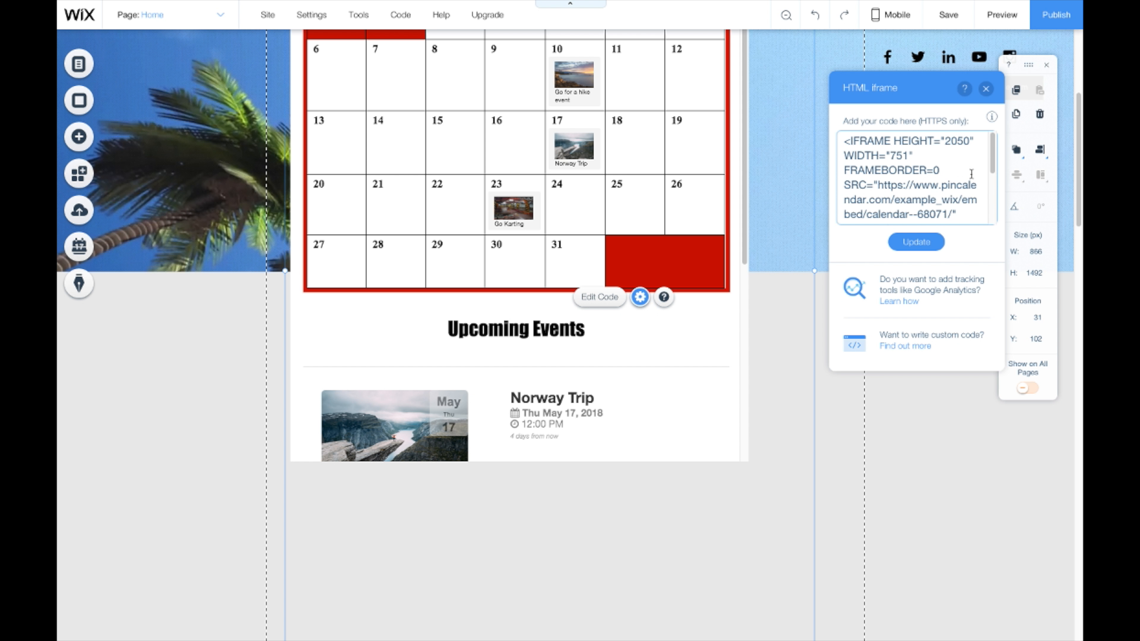
{"action": "left_click", "coordinate": [918, 245]}
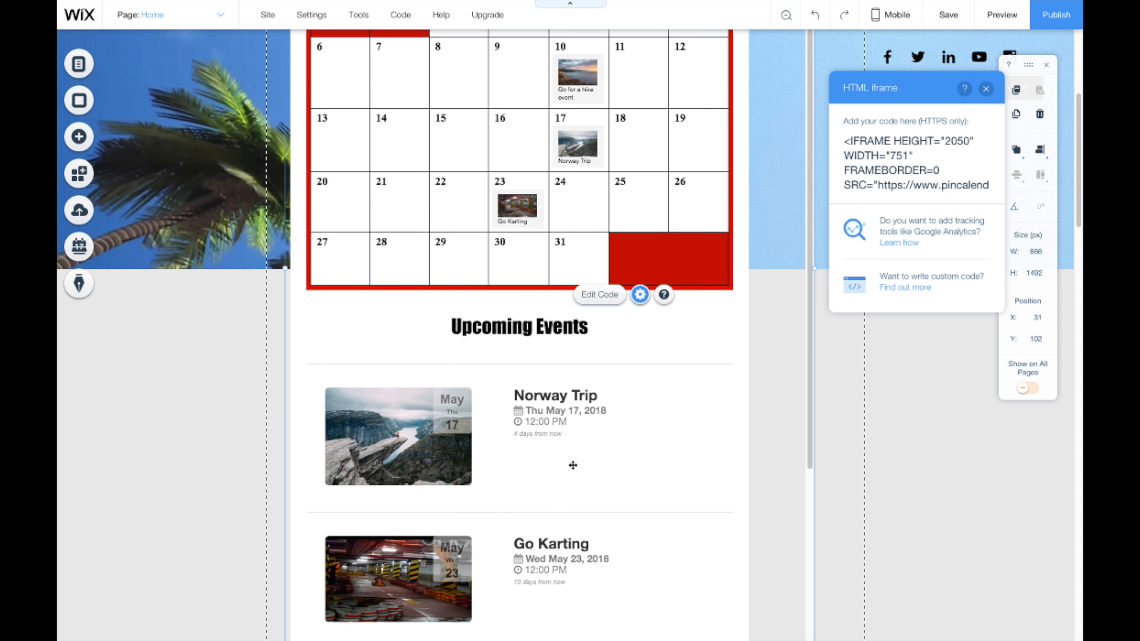
Step: Resize the calendar embed box from its bottom-right corner to roughly 921 × 1961 px
{"action": "scroll", "coordinate": [569, 464], "scroll_direction": "down", "scroll_amount": 3}
{"action": "scroll", "coordinate": [569, 464], "scroll_direction": "down", "scroll_amount": 2}
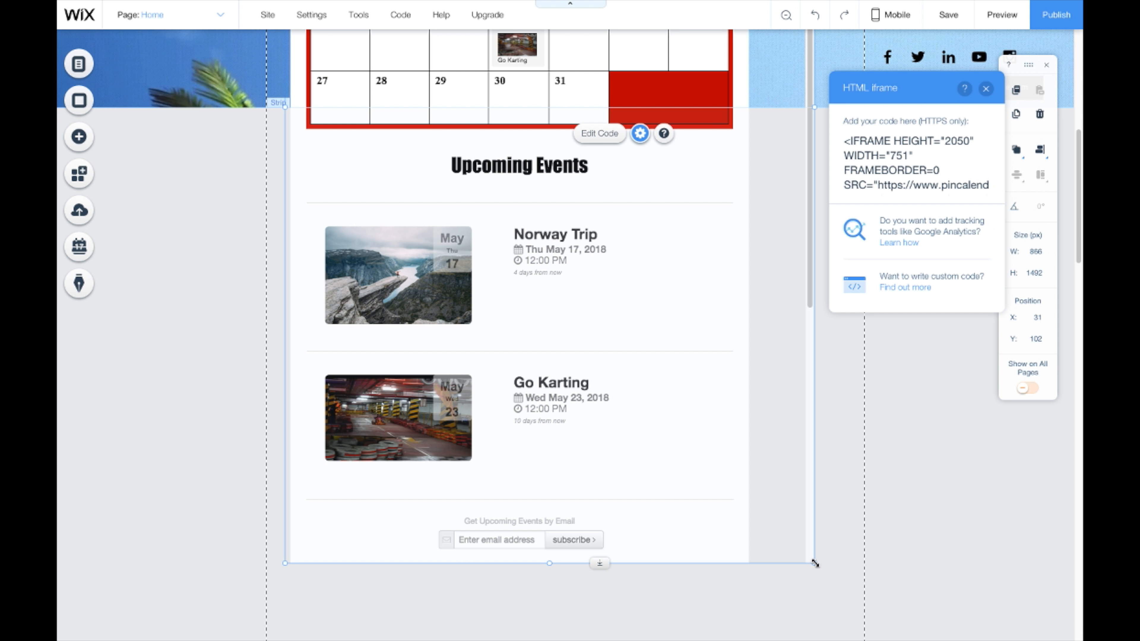
{"action": "left_click_drag", "start_coordinate": [814, 563], "coordinate": [830, 620]}
{"action": "scroll", "coordinate": [761, 548], "scroll_direction": "down", "scroll_amount": 3}
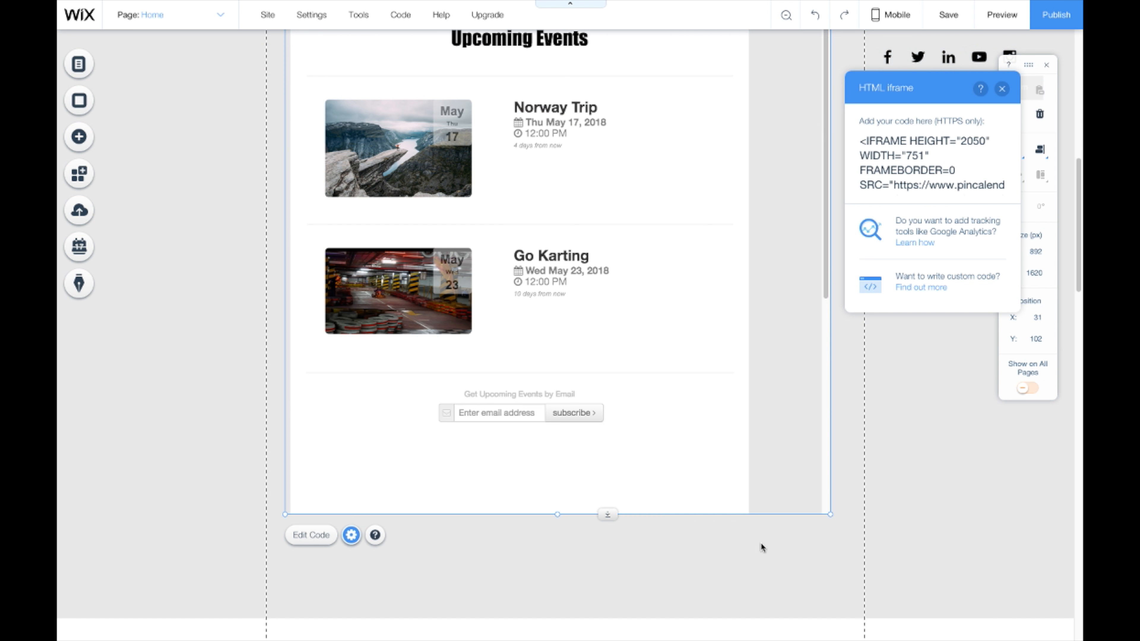
{"action": "left_click_drag", "start_coordinate": [830, 514], "coordinate": [822, 603]}
{"action": "scroll", "coordinate": [811, 575], "scroll_direction": "down", "scroll_amount": 2}
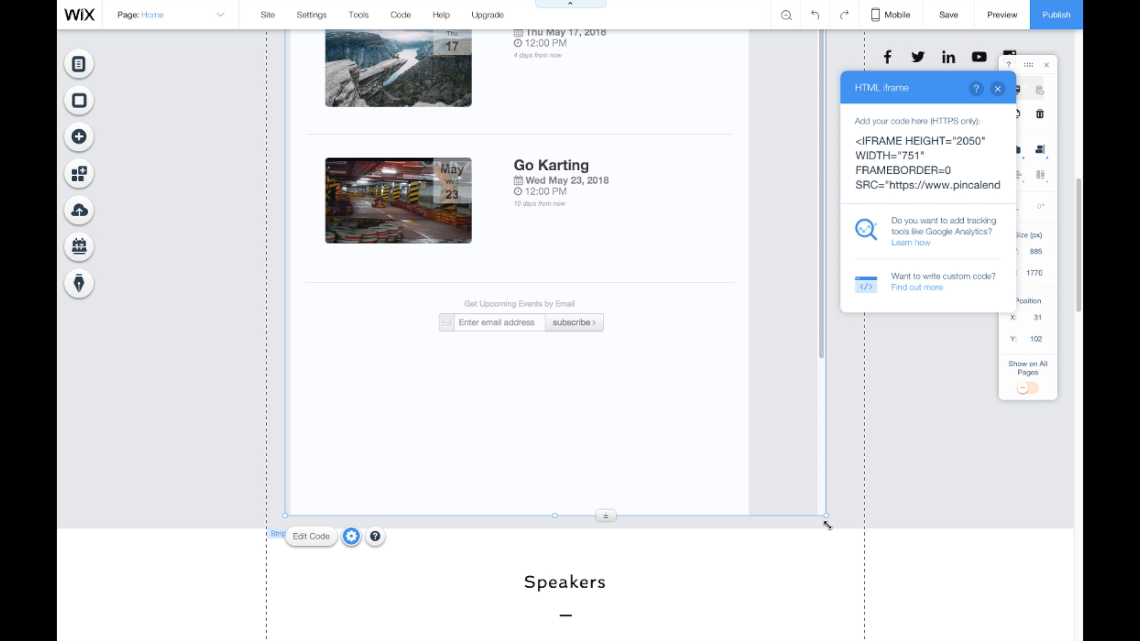
{"action": "left_click_drag", "start_coordinate": [827, 525], "coordinate": [849, 637]}
{"action": "scroll", "coordinate": [809, 579], "scroll_direction": "down", "scroll_amount": 2}
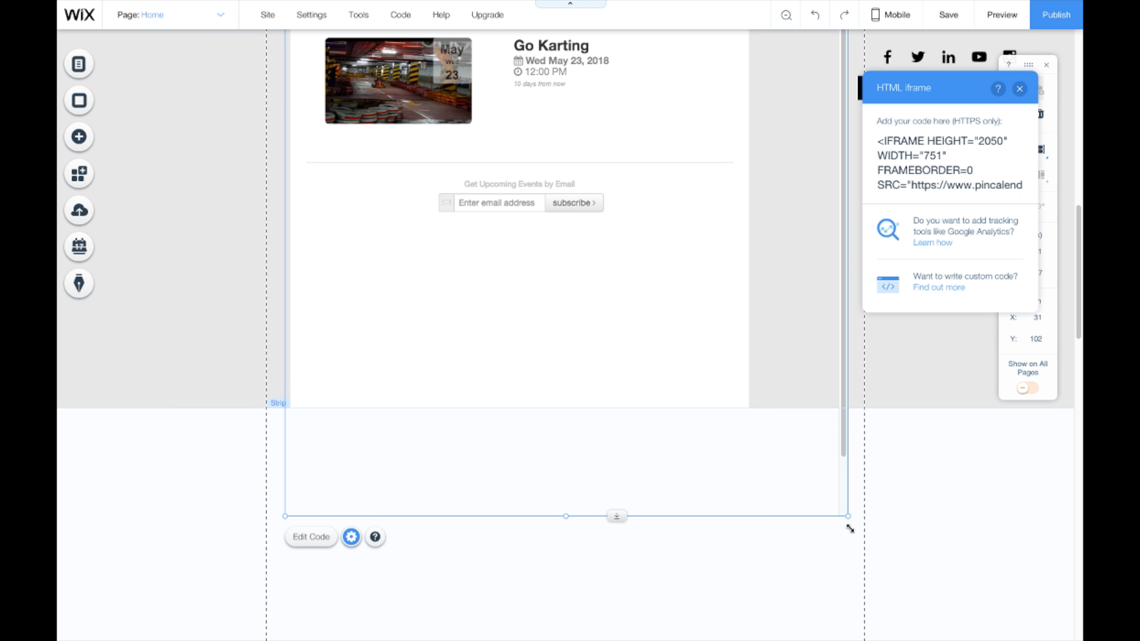
{"action": "left_click_drag", "start_coordinate": [849, 529], "coordinate": [852, 622]}
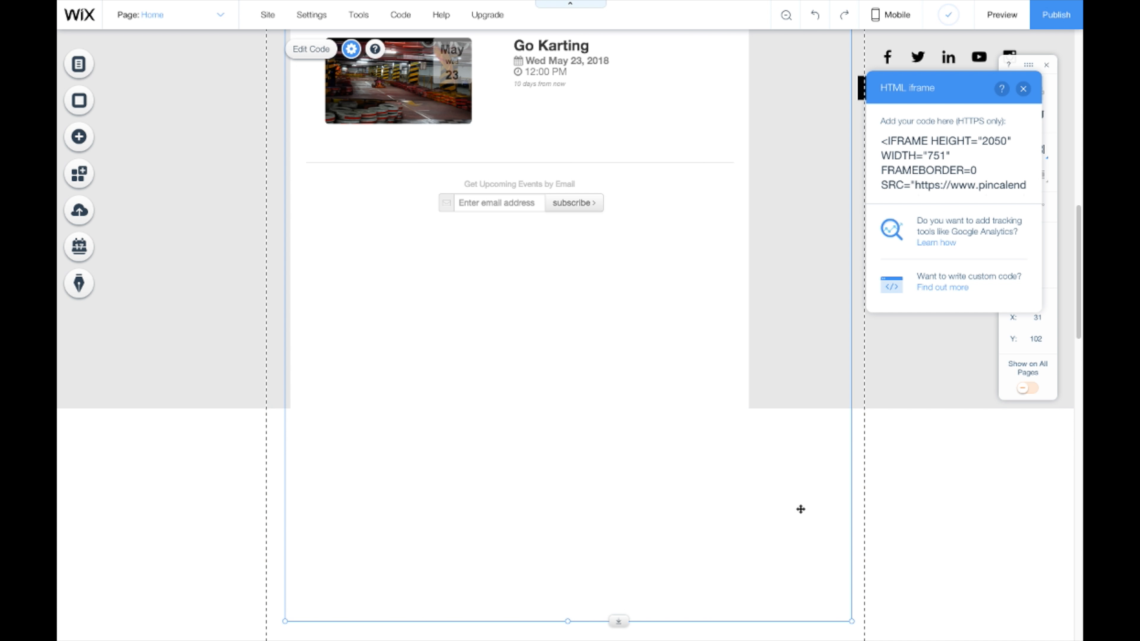
{"action": "scroll", "coordinate": [800, 508], "scroll_direction": "up", "scroll_amount": 12}
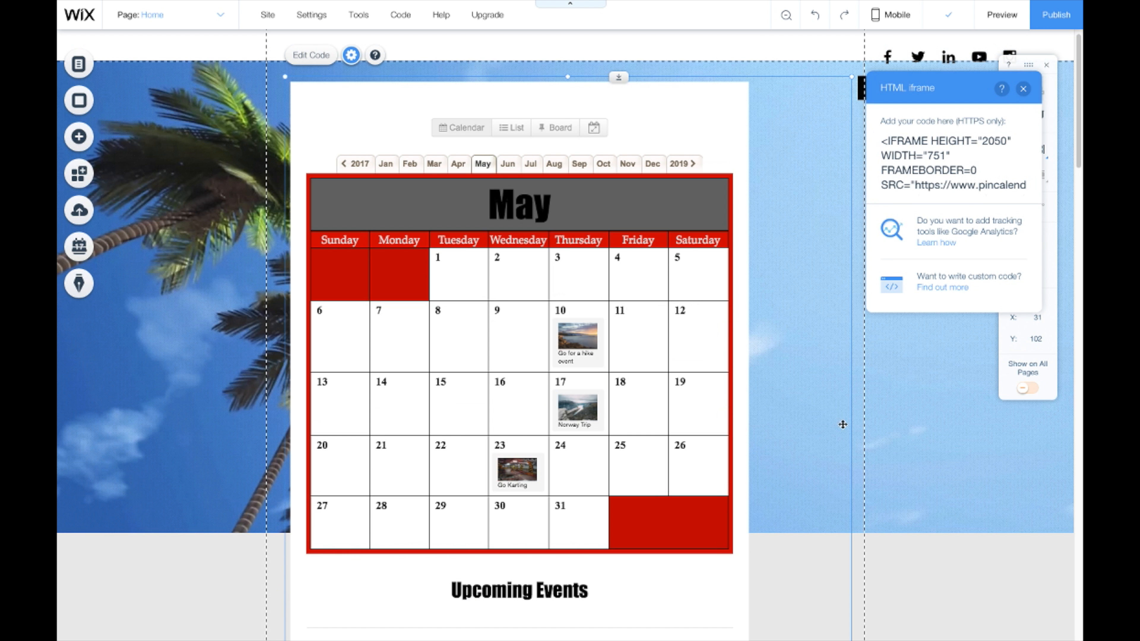
Step: Preview the site and switch the embedded calendar to June, then back to May
{"action": "left_click", "coordinate": [1010, 16]}
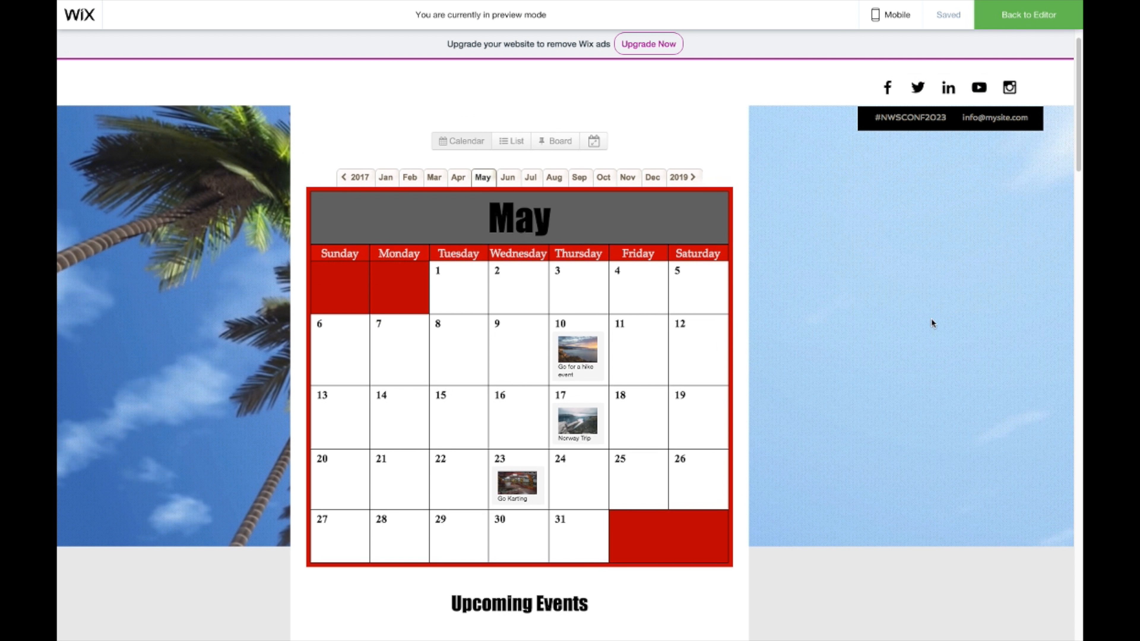
{"action": "scroll", "coordinate": [920, 301], "scroll_direction": "down", "scroll_amount": 9}
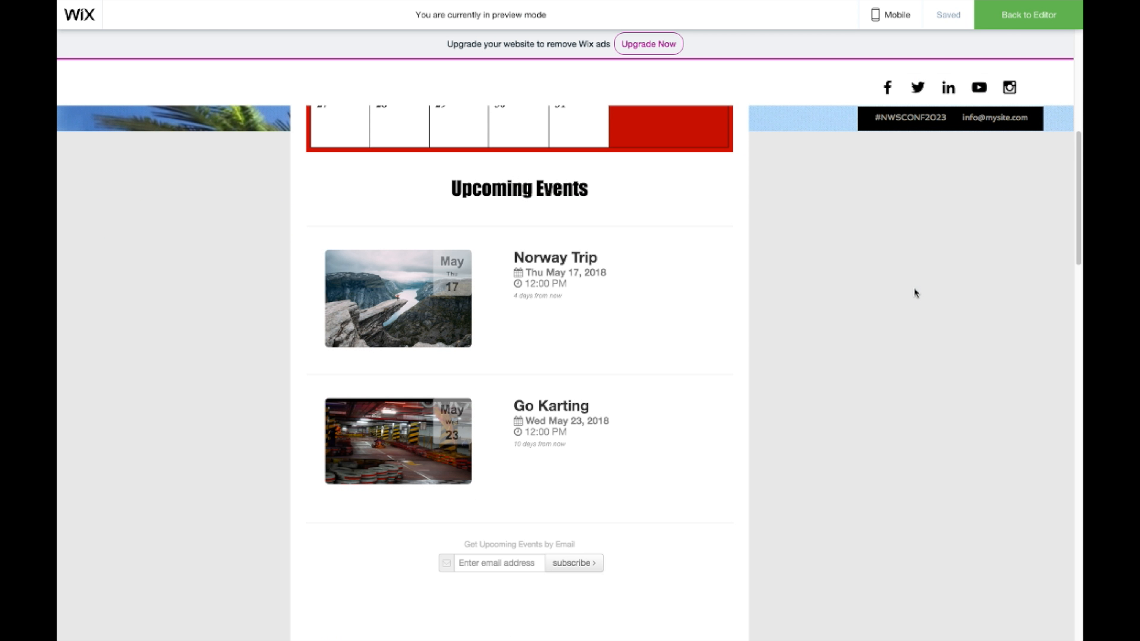
{"action": "scroll", "coordinate": [915, 293], "scroll_direction": "up", "scroll_amount": 10}
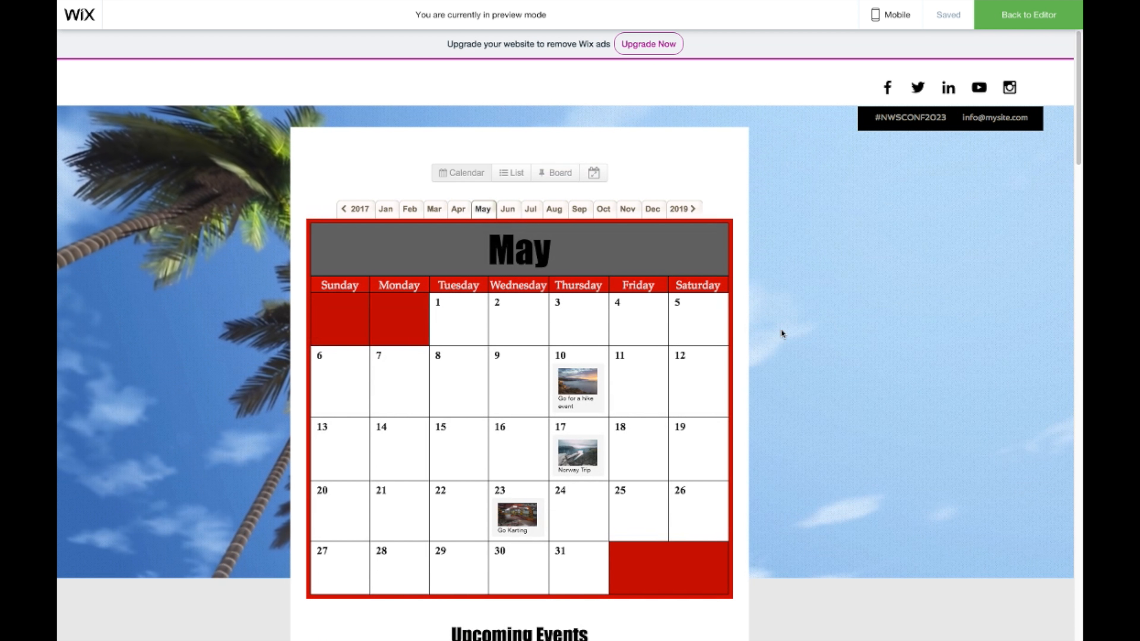
{"action": "left_click", "coordinate": [508, 209]}
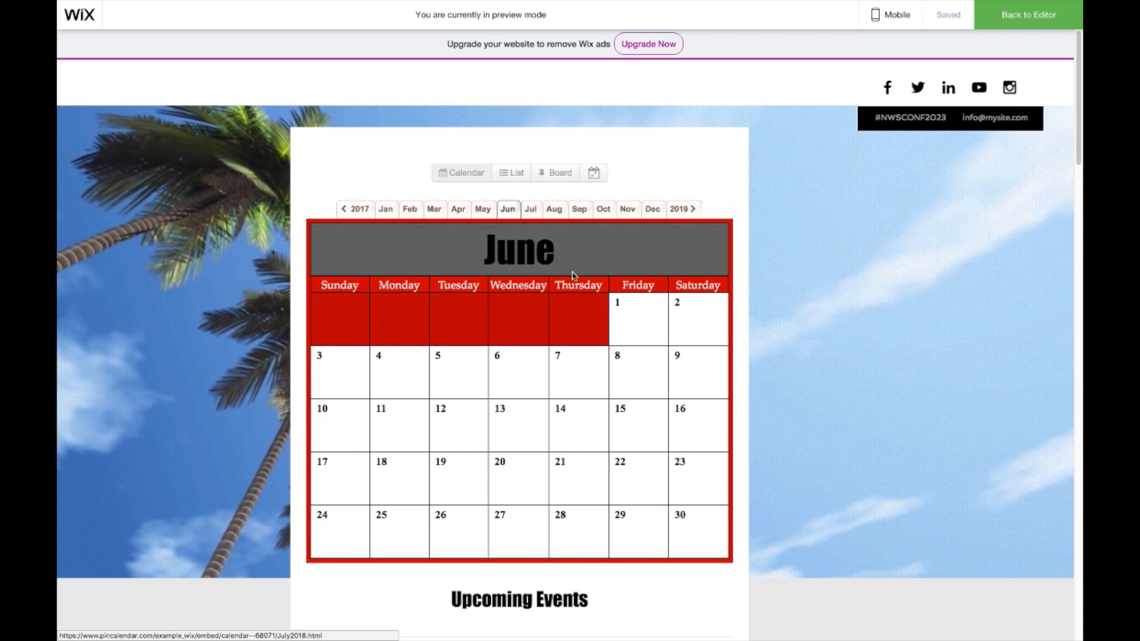
{"action": "scroll", "coordinate": [569, 278], "scroll_direction": "down", "scroll_amount": 9}
{"action": "scroll", "coordinate": [567, 289], "scroll_direction": "up", "scroll_amount": 9}
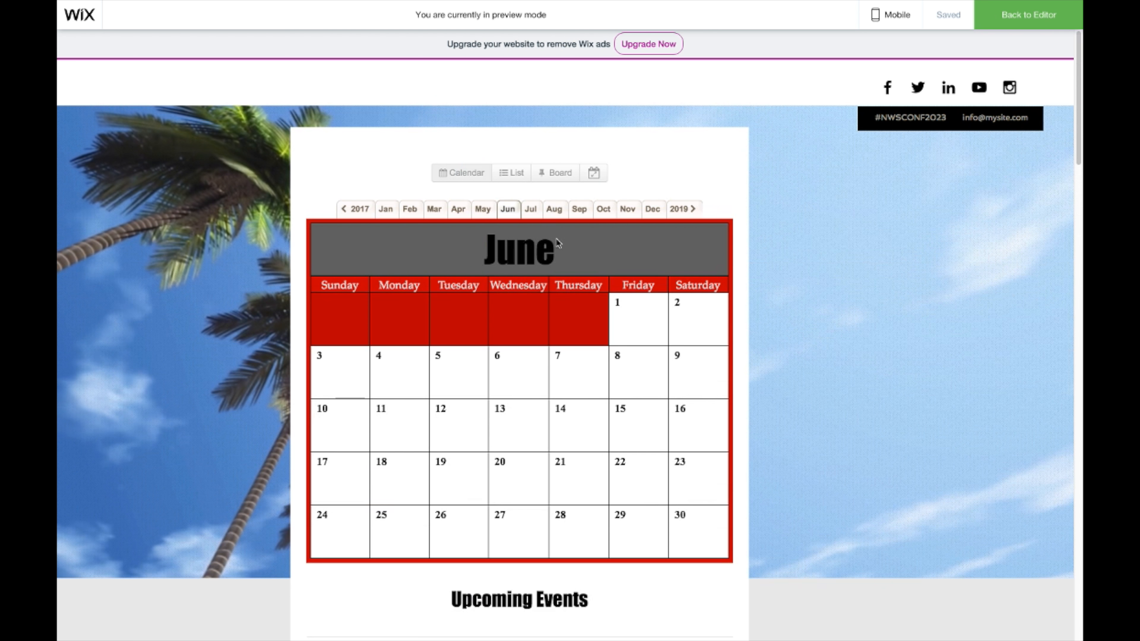
{"action": "left_click", "coordinate": [482, 209]}
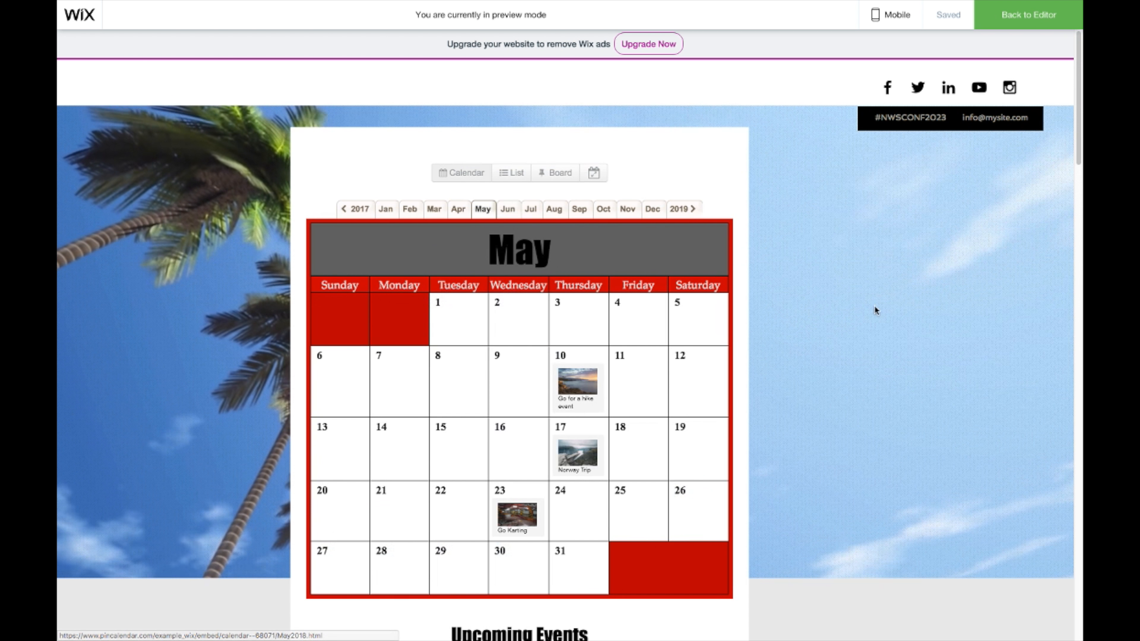
Step: Open the Norway Trip event page and go back to the calendar
{"action": "scroll", "coordinate": [852, 311], "scroll_direction": "down", "scroll_amount": 3}
{"action": "scroll", "coordinate": [851, 314], "scroll_direction": "down", "scroll_amount": 9}
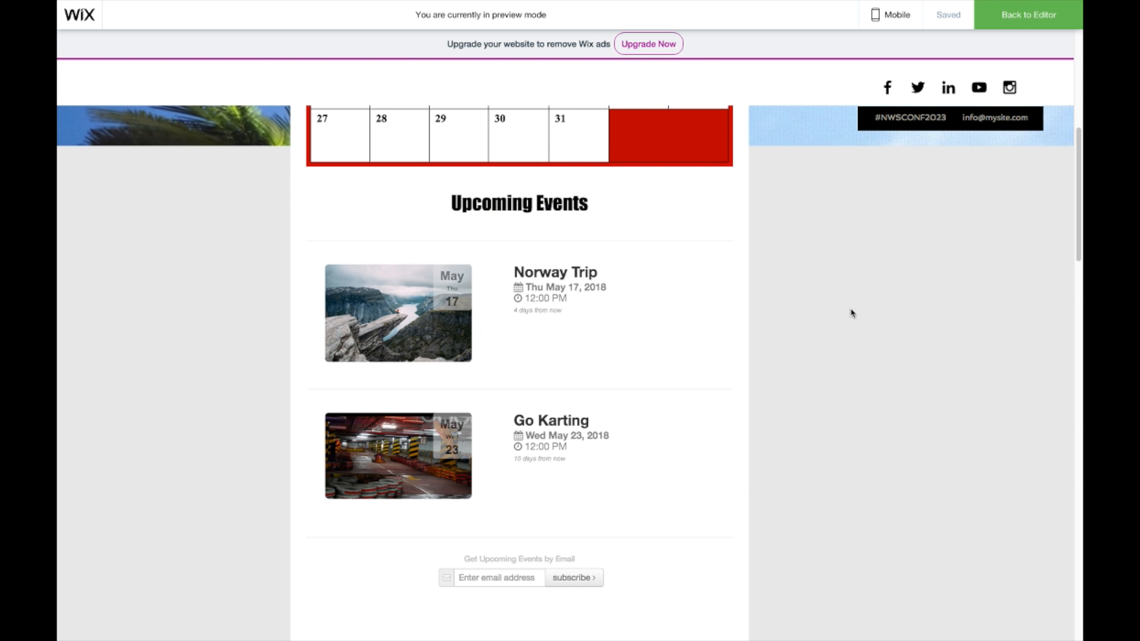
{"action": "scroll", "coordinate": [850, 312], "scroll_direction": "up", "scroll_amount": 7}
{"action": "scroll", "coordinate": [851, 312], "scroll_direction": "up", "scroll_amount": 5}
{"action": "scroll", "coordinate": [850, 311], "scroll_direction": "down", "scroll_amount": 3}
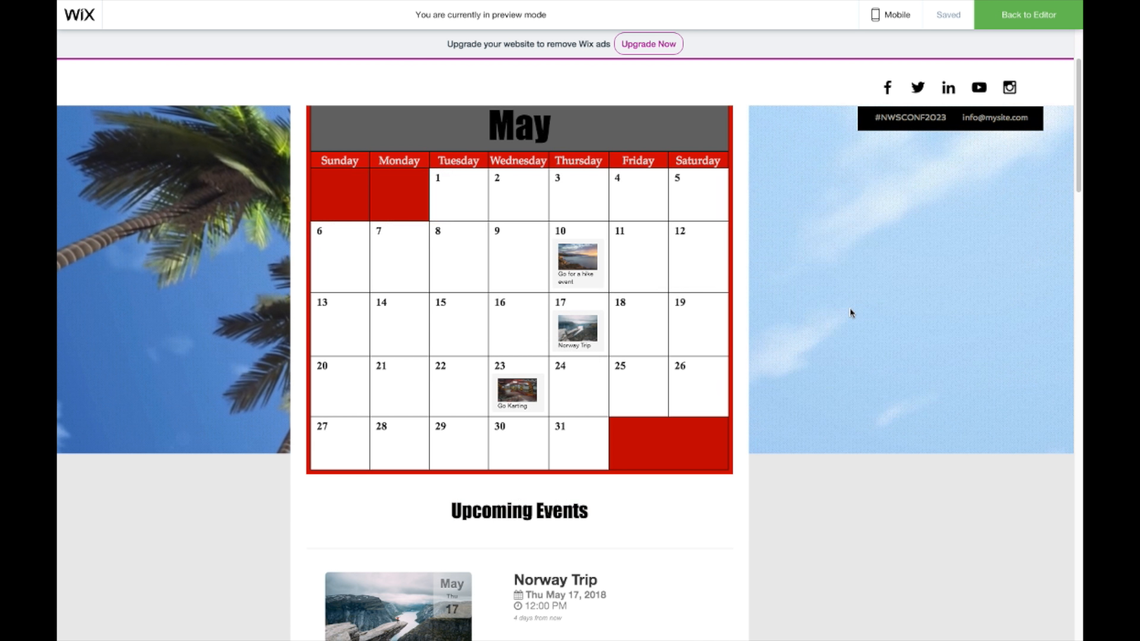
{"action": "left_click", "coordinate": [576, 330]}
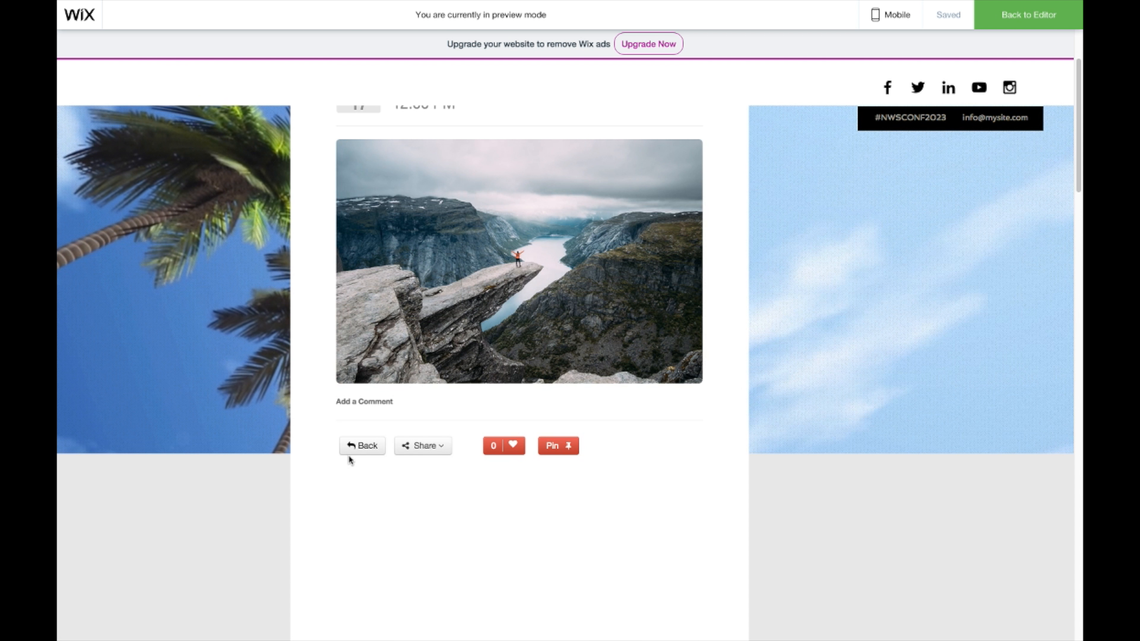
{"action": "left_click", "coordinate": [359, 445]}
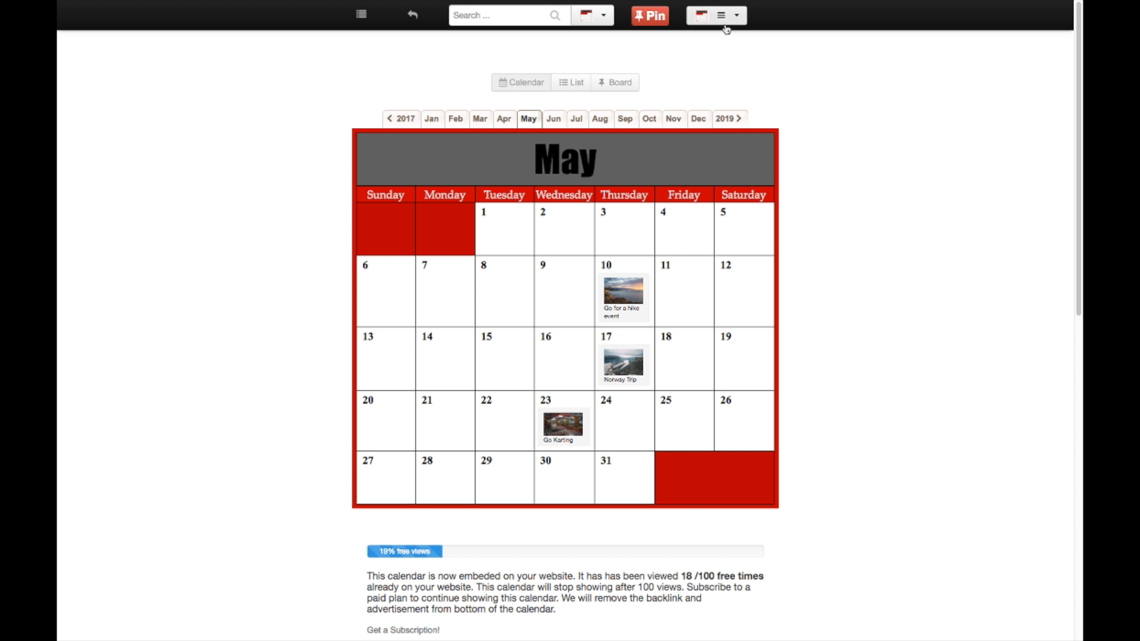
Step: Uncheck 'Show upcoming events below calendar' in the Layout settings and save the calendar
{"action": "left_click", "coordinate": [727, 20]}
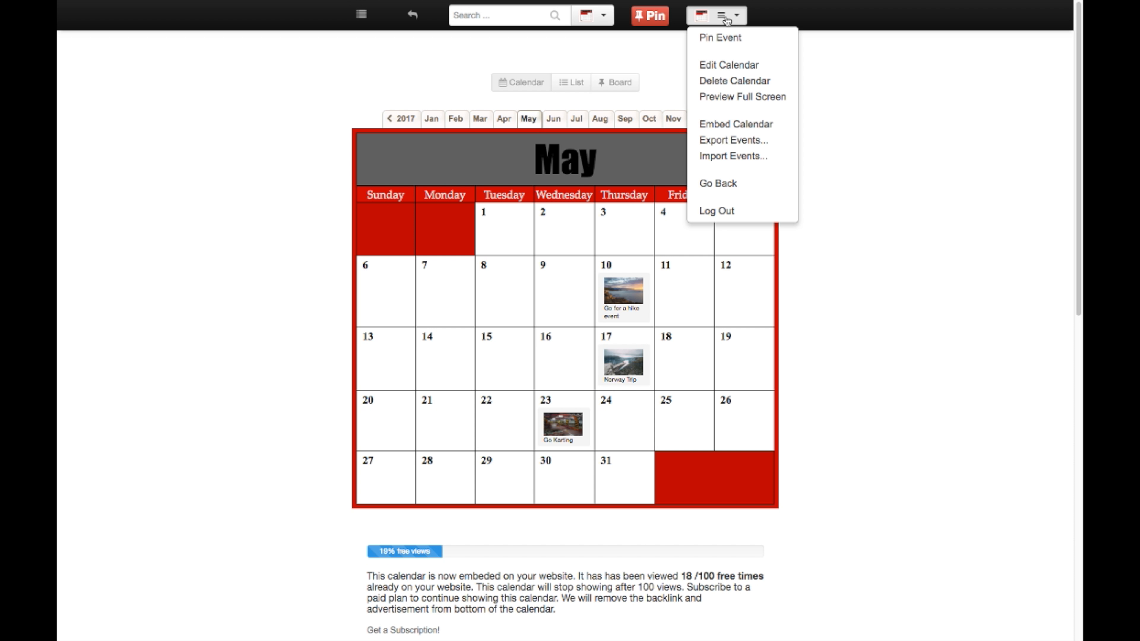
{"action": "left_click", "coordinate": [724, 66]}
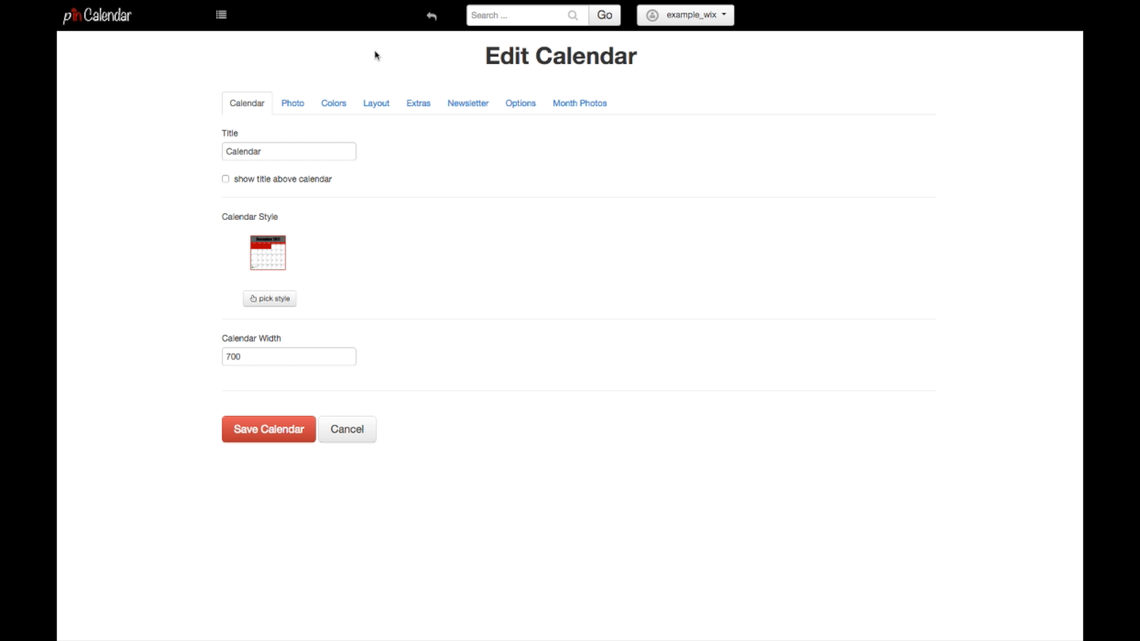
{"action": "left_click", "coordinate": [375, 102]}
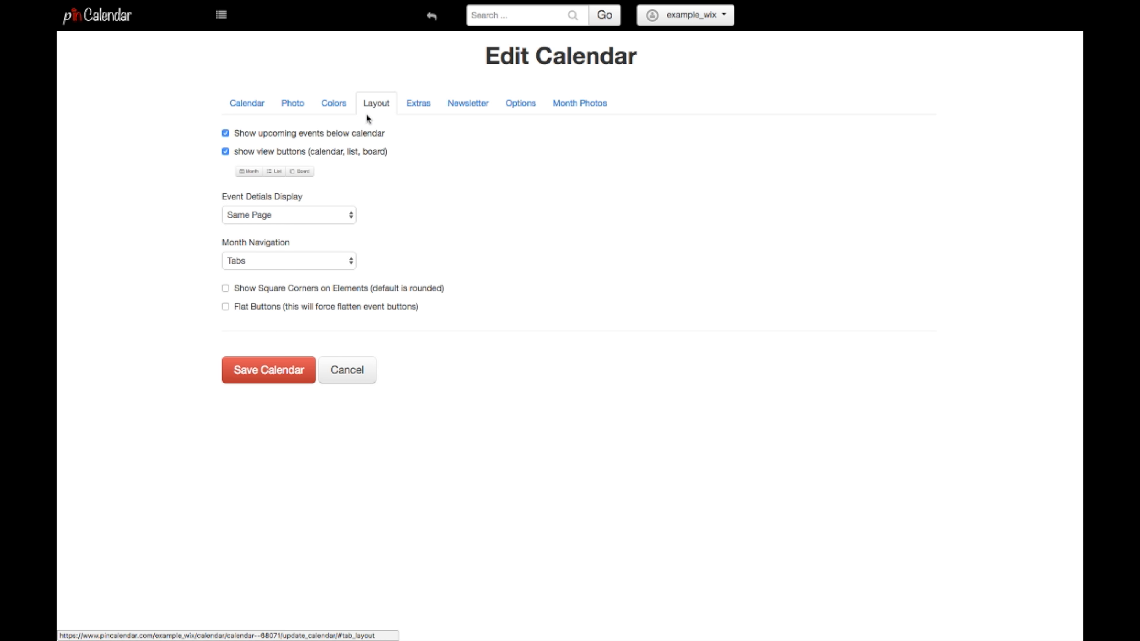
{"action": "left_click", "coordinate": [226, 133]}
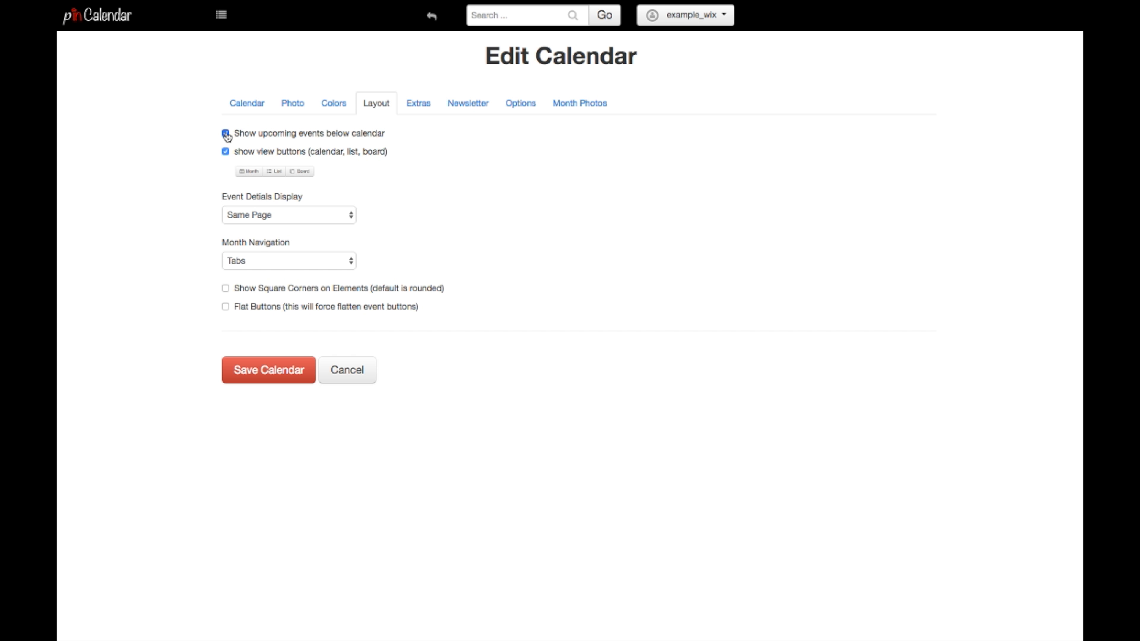
{"action": "left_click", "coordinate": [272, 370]}
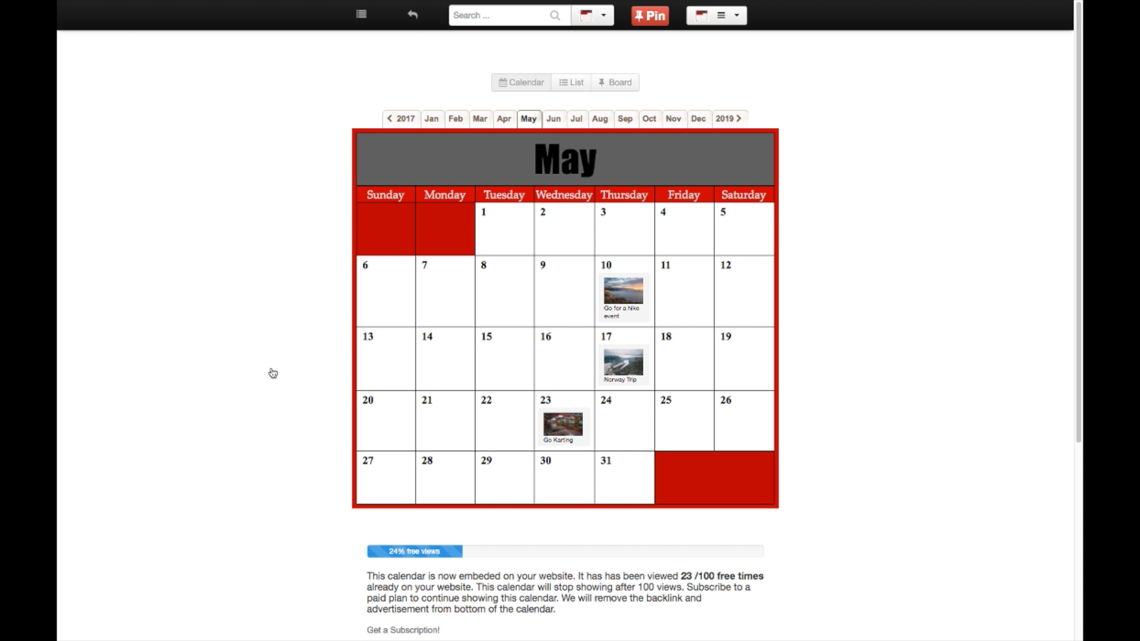
{"action": "scroll", "coordinate": [793, 340], "scroll_direction": "down", "scroll_amount": 6}
{"action": "scroll", "coordinate": [792, 339], "scroll_direction": "up", "scroll_amount": 6}
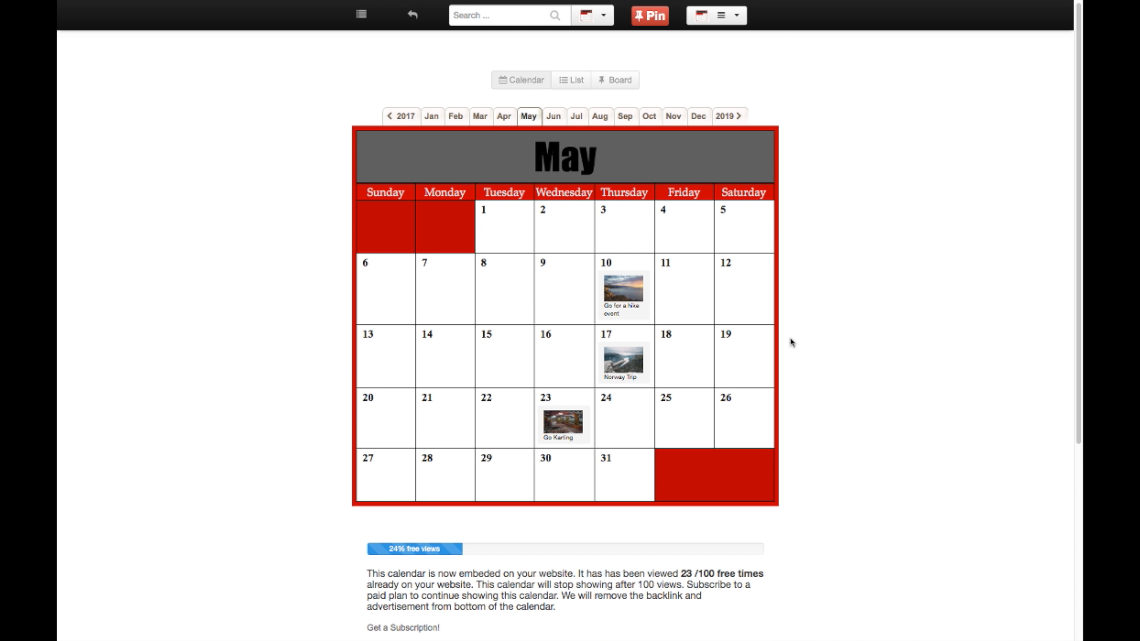
{"action": "key", "text": "ctrl+Left"}
{"action": "key", "text": "ctrl+Right"}
Step: Back in the Wix editor, preview and reload the site to refresh the calendar embed
{"action": "mouse_move", "coordinate": [628, 5]}
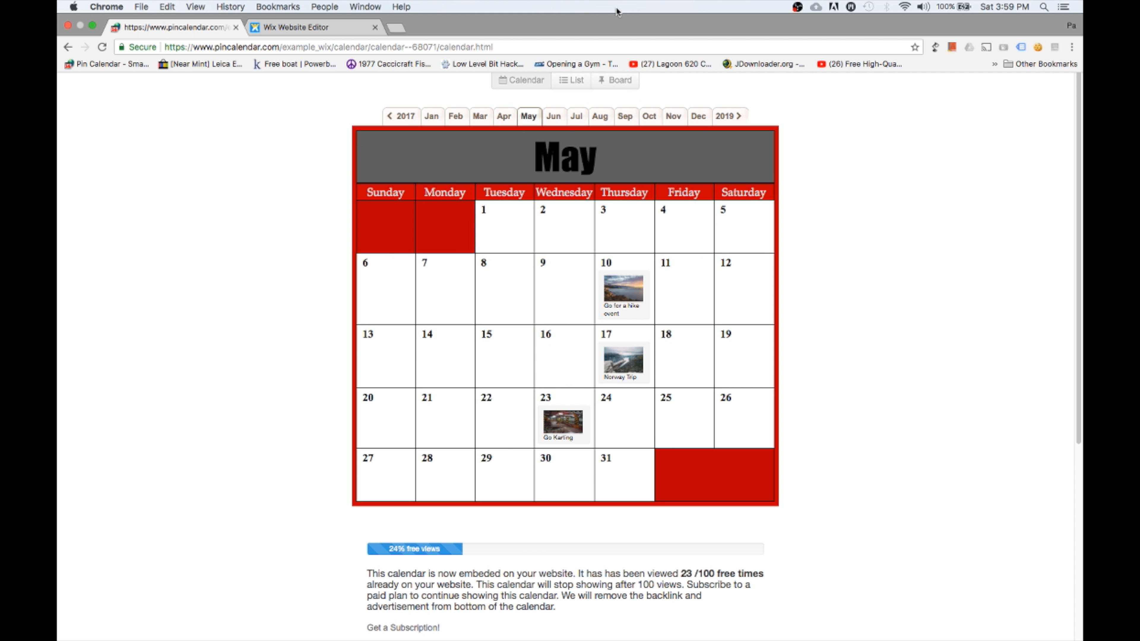
{"action": "left_click", "coordinate": [305, 27]}
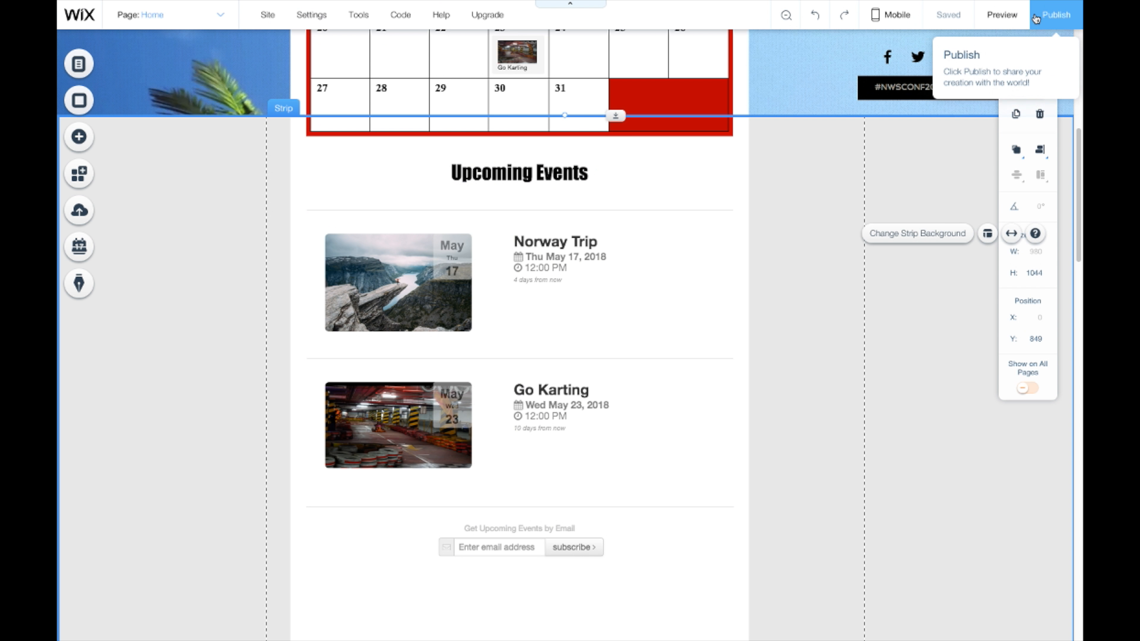
{"action": "left_click", "coordinate": [1019, 16]}
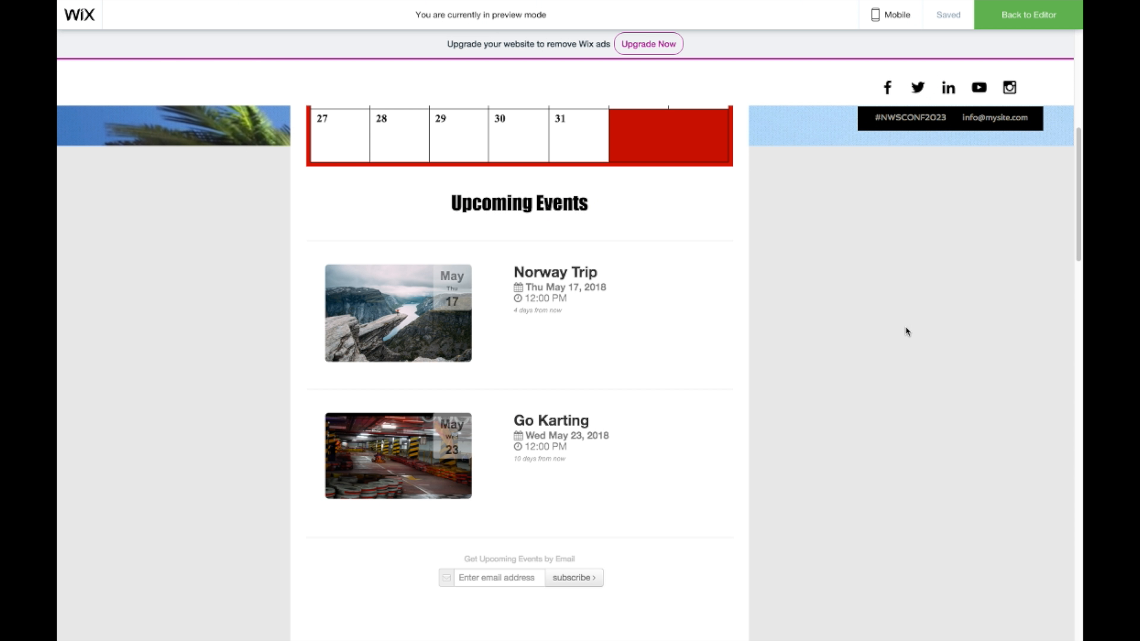
{"action": "right_click", "coordinate": [866, 319]}
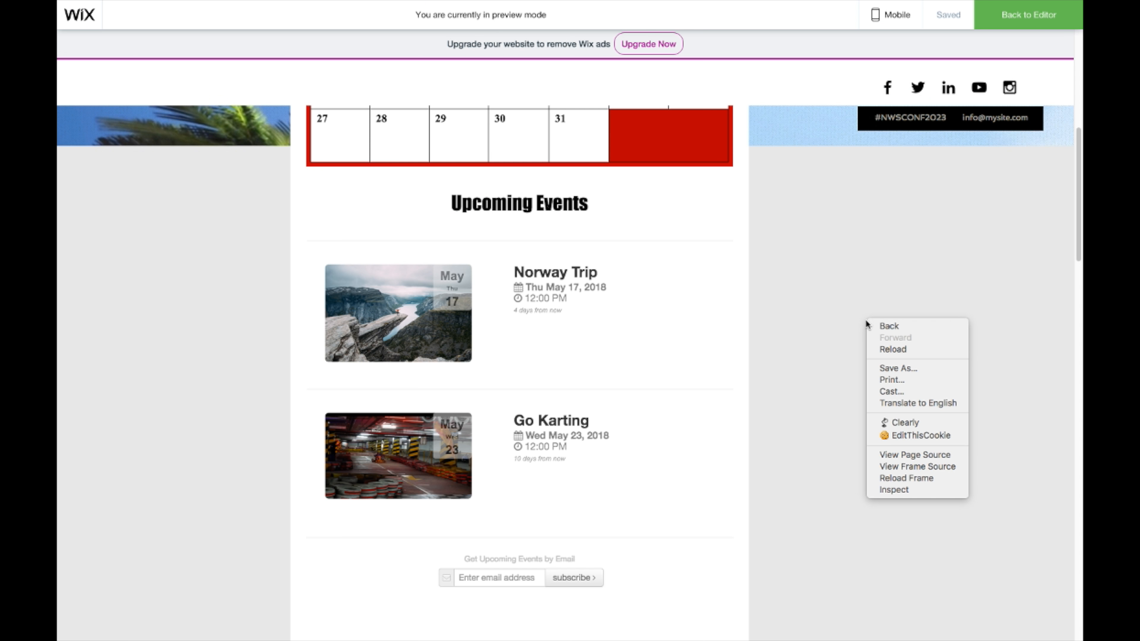
{"action": "left_click", "coordinate": [906, 354]}
{"action": "left_click", "coordinate": [679, 219]}
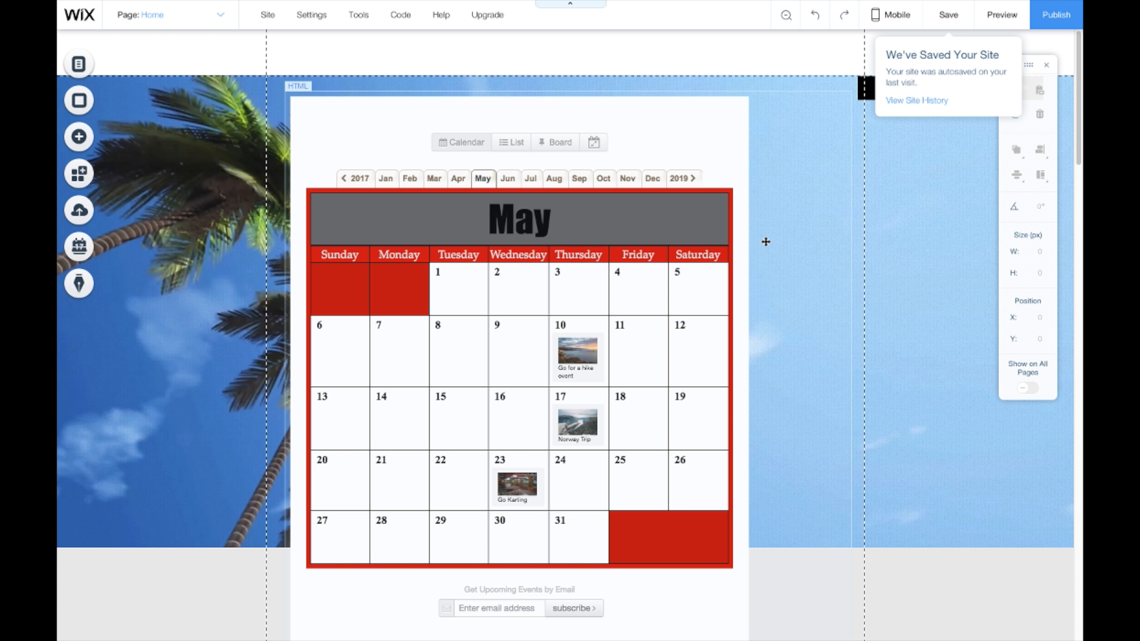
Step: Stretch the HTML box's bottom edge down until its height reads 2412 px
{"action": "scroll", "coordinate": [758, 236], "scroll_direction": "down", "scroll_amount": 10}
{"action": "scroll", "coordinate": [758, 236], "scroll_direction": "down", "scroll_amount": 8}
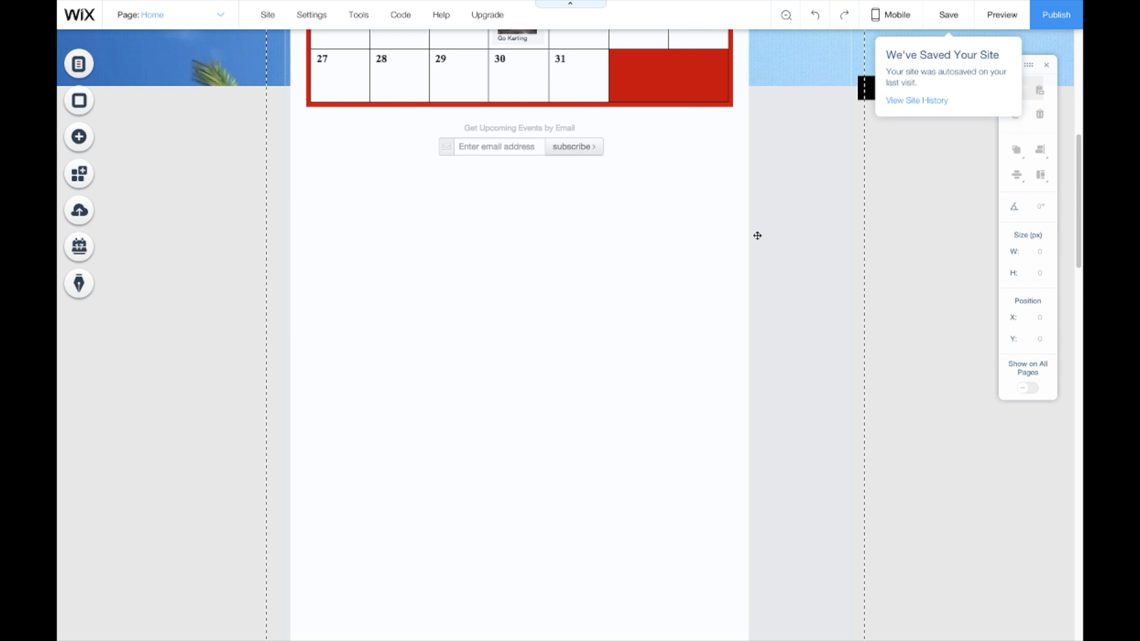
{"action": "scroll", "coordinate": [756, 235], "scroll_direction": "up", "scroll_amount": 10}
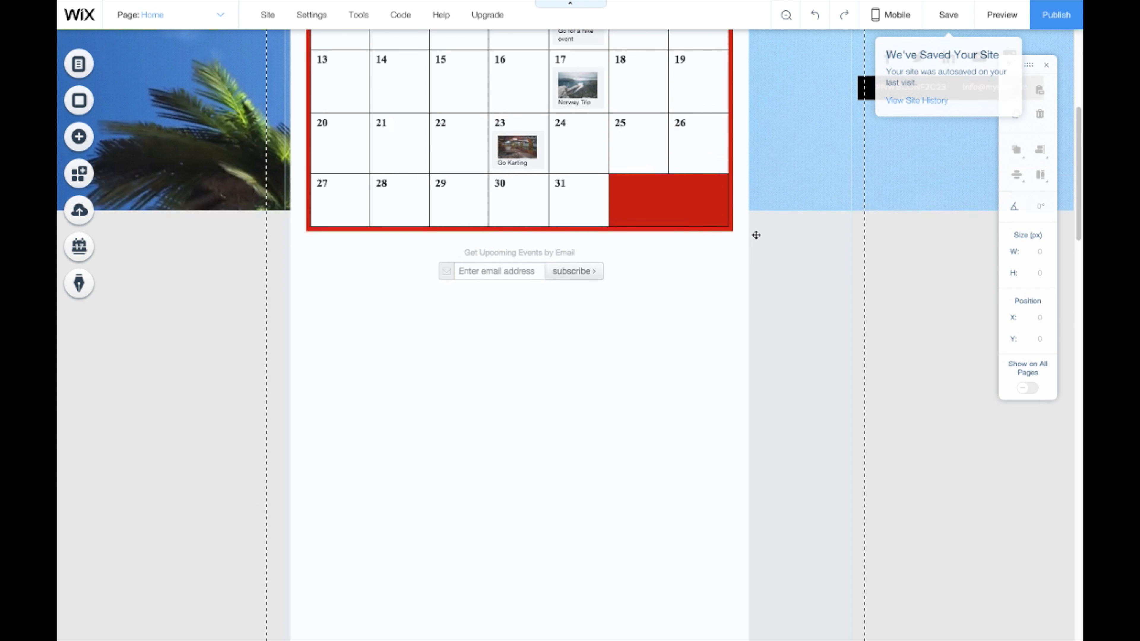
{"action": "scroll", "coordinate": [755, 234], "scroll_direction": "down", "scroll_amount": 3}
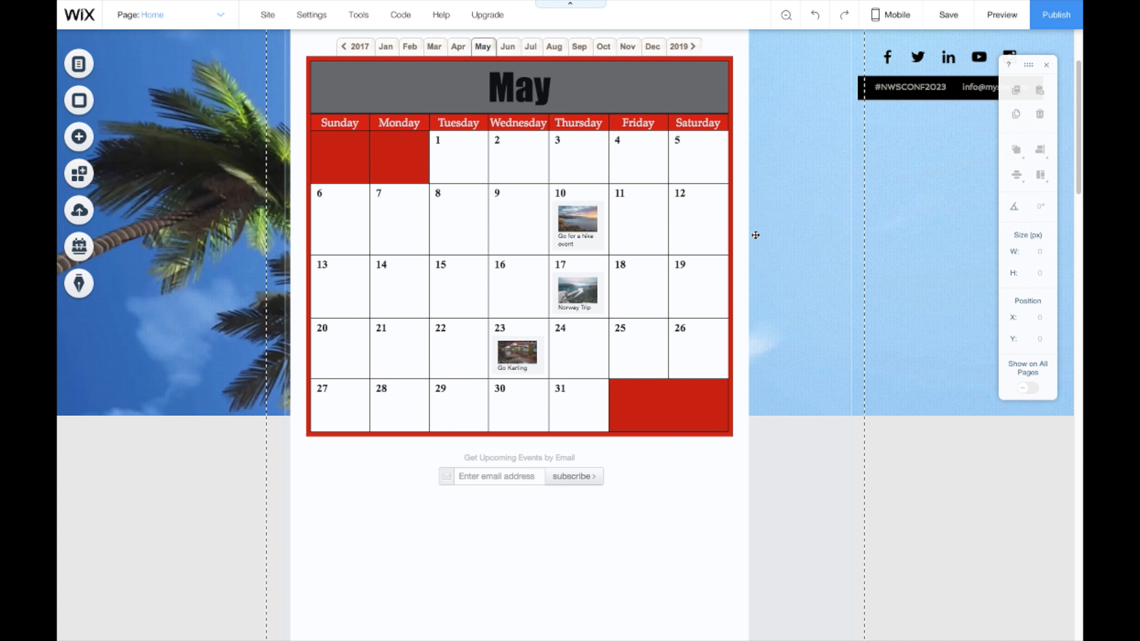
{"action": "scroll", "coordinate": [755, 234], "scroll_direction": "down", "scroll_amount": 3}
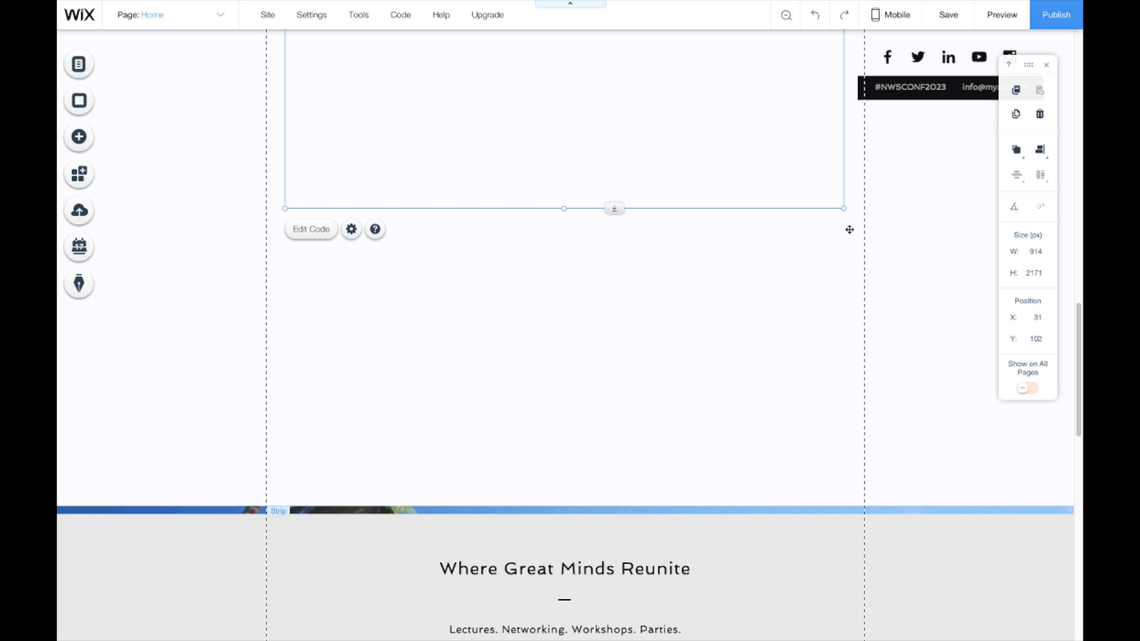
{"action": "left_click_drag", "start_coordinate": [843, 209], "coordinate": [842, 354]}
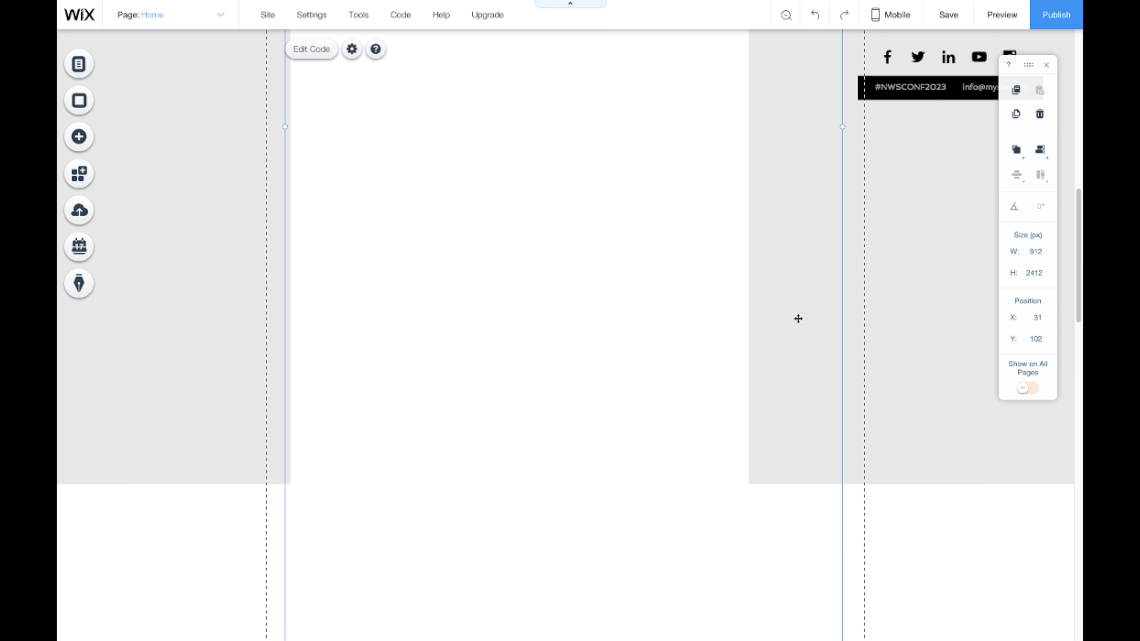
{"action": "scroll", "coordinate": [797, 318], "scroll_direction": "up", "scroll_amount": 10}
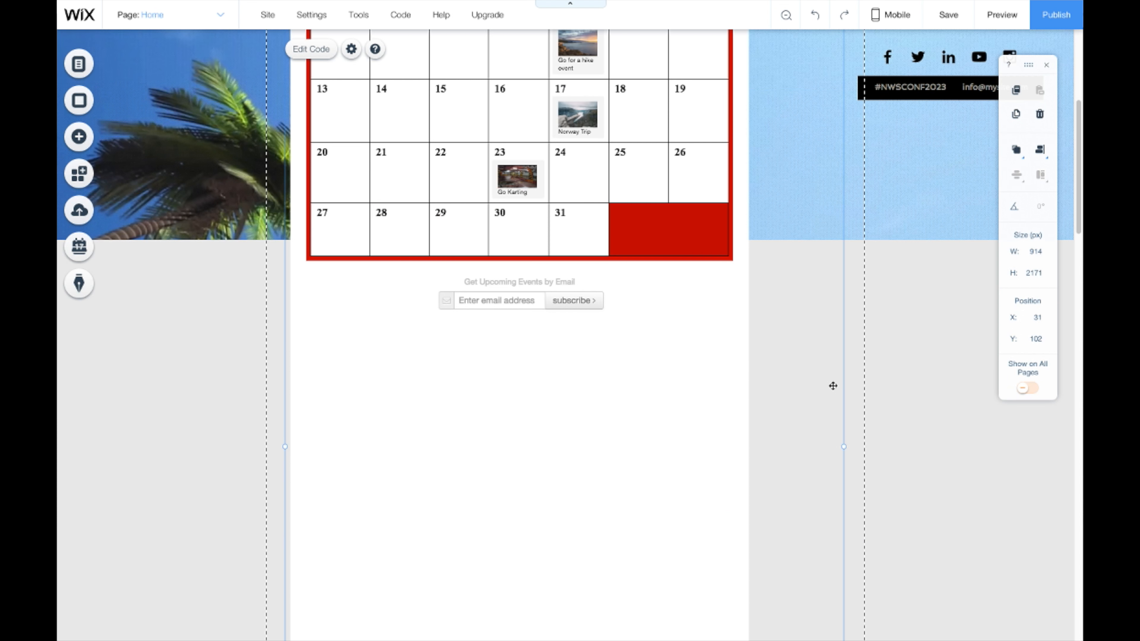
{"action": "scroll", "coordinate": [740, 400], "scroll_direction": "down", "scroll_amount": 15}
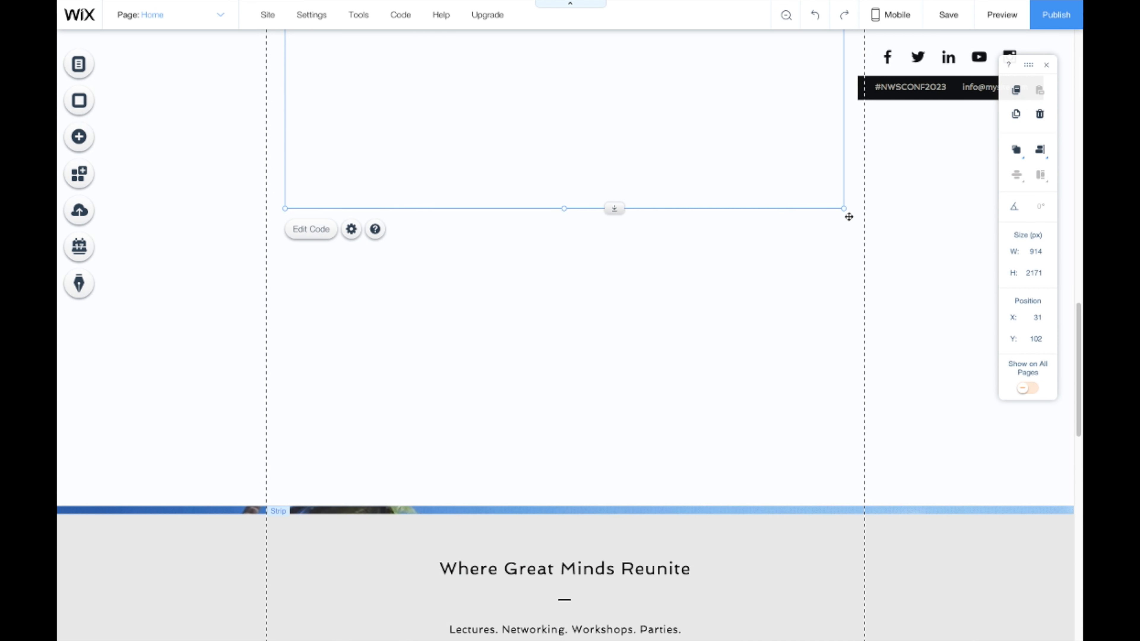
{"action": "left_click_drag", "start_coordinate": [842, 206], "coordinate": [843, 356]}
{"action": "scroll", "coordinate": [798, 318], "scroll_direction": "up", "scroll_amount": 20}
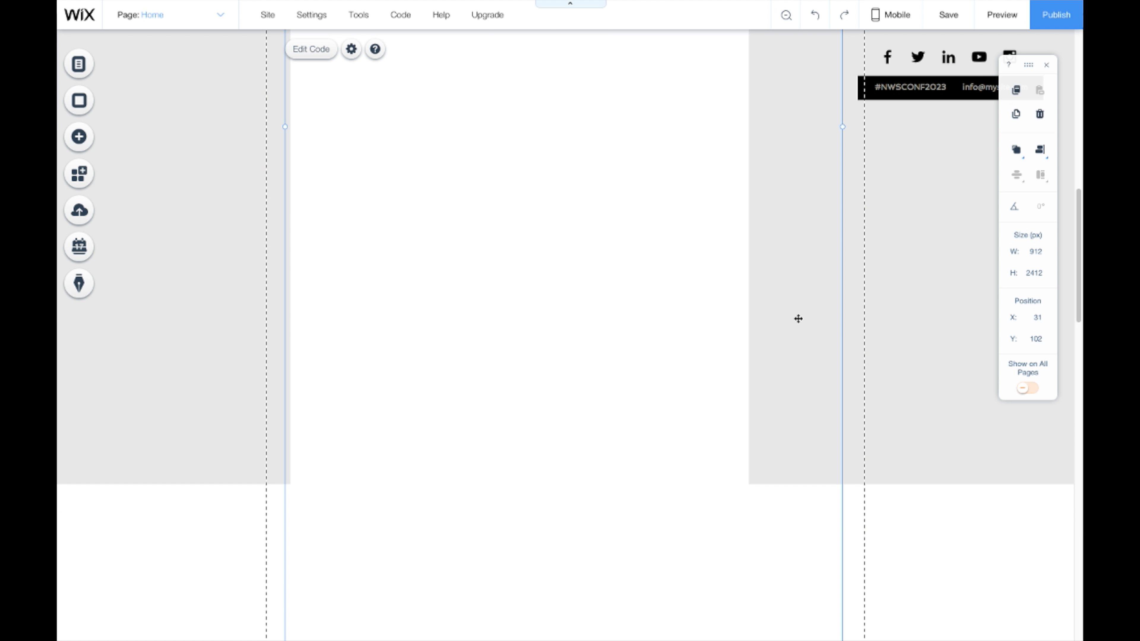
{"action": "scroll", "coordinate": [794, 317], "scroll_direction": "up", "scroll_amount": 3}
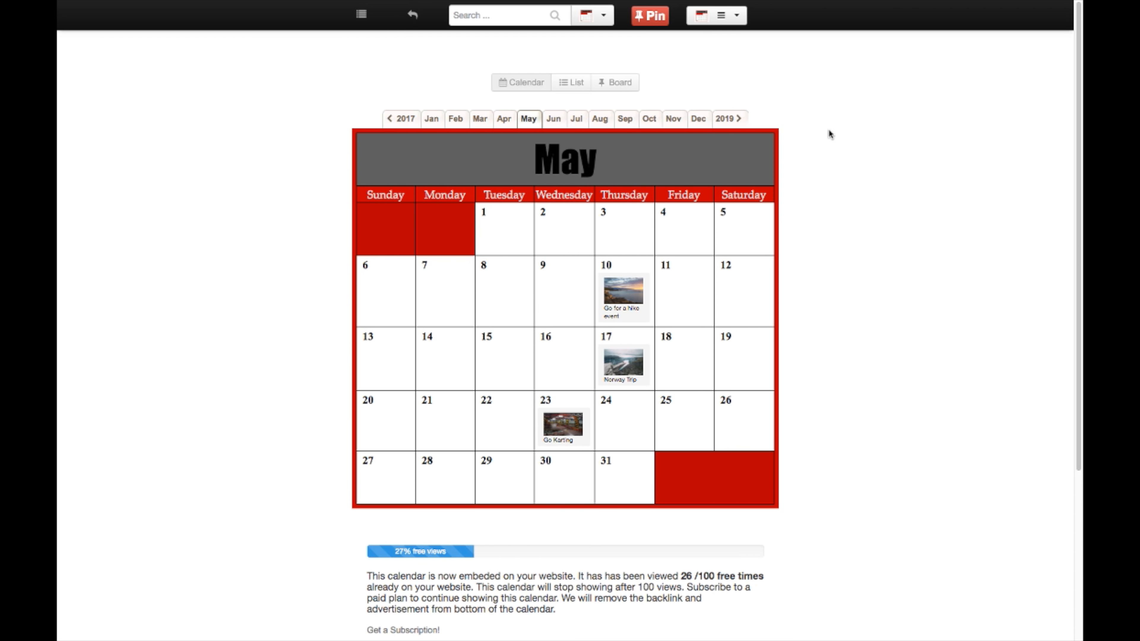
Step: In Edit Calendar, set the Calendar Width to 600
{"action": "left_click", "coordinate": [724, 18]}
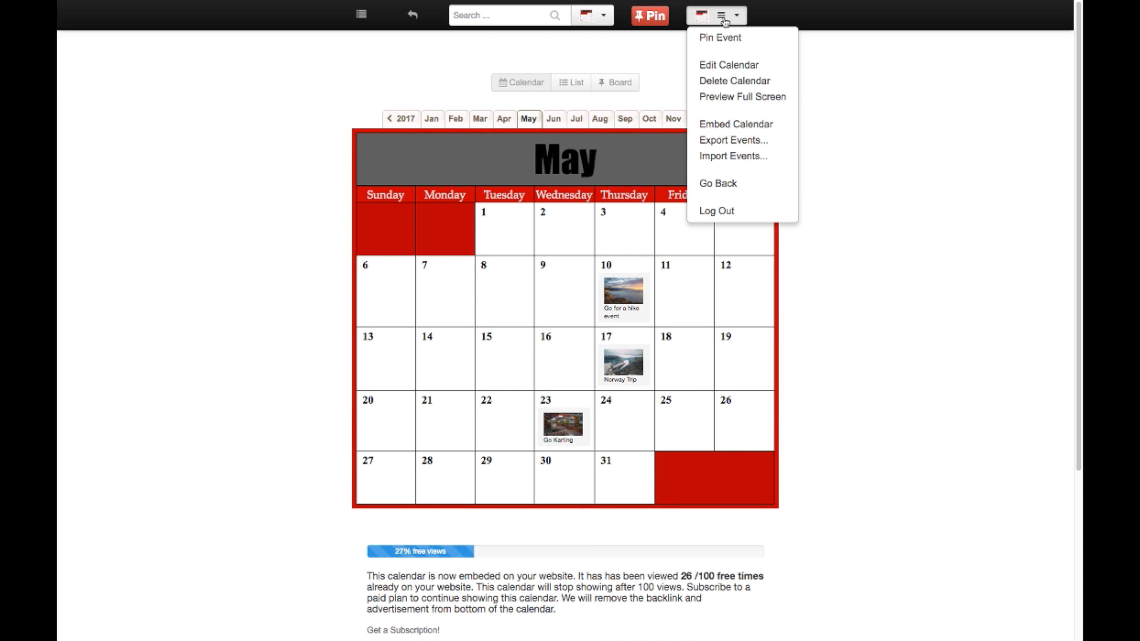
{"action": "left_click", "coordinate": [735, 68]}
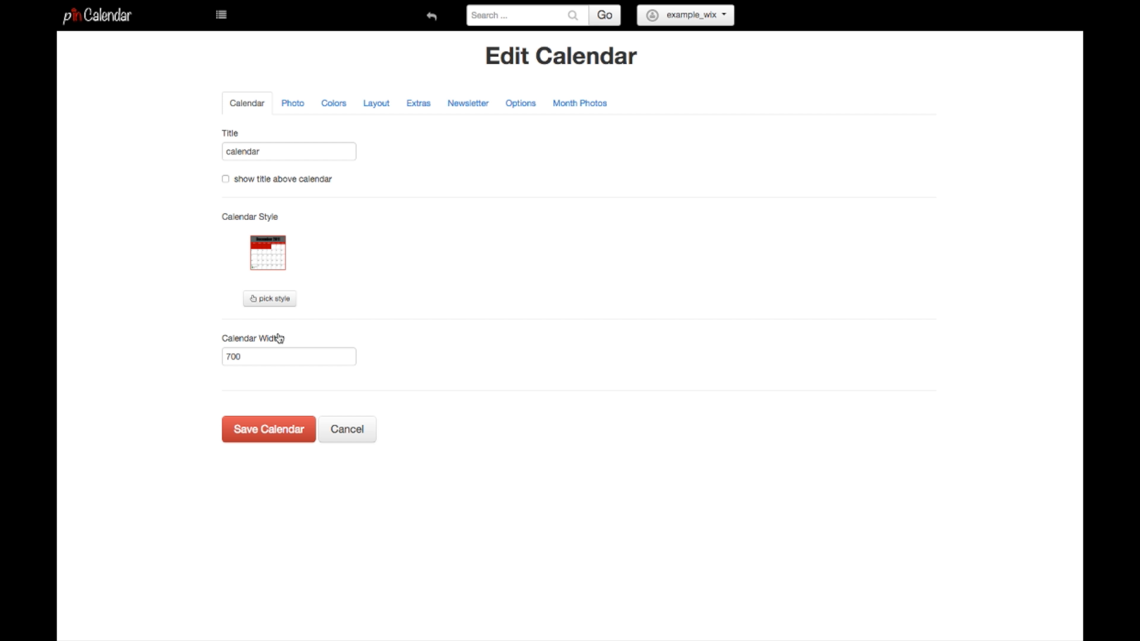
{"action": "left_click", "coordinate": [272, 355]}
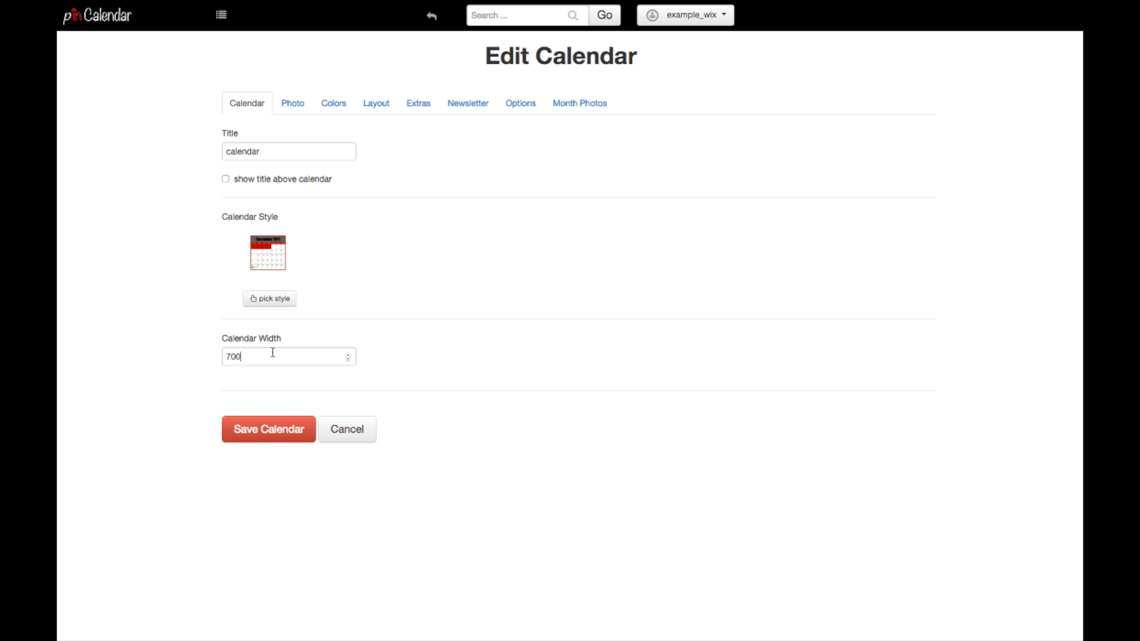
{"action": "left_click", "coordinate": [348, 359]}
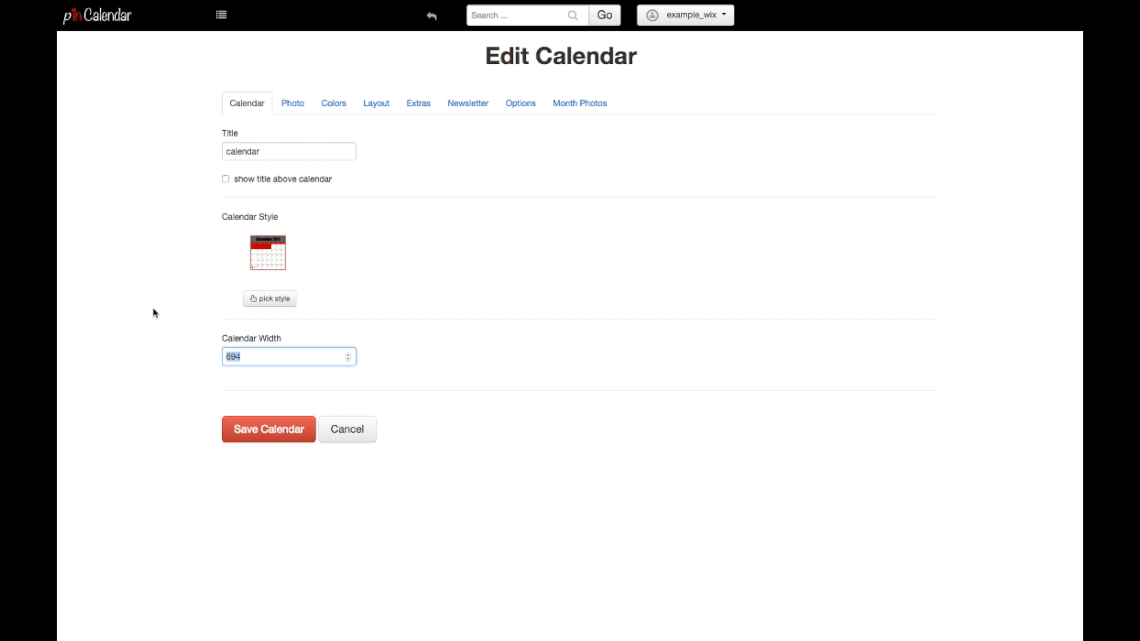
{"action": "type", "text": "600"}
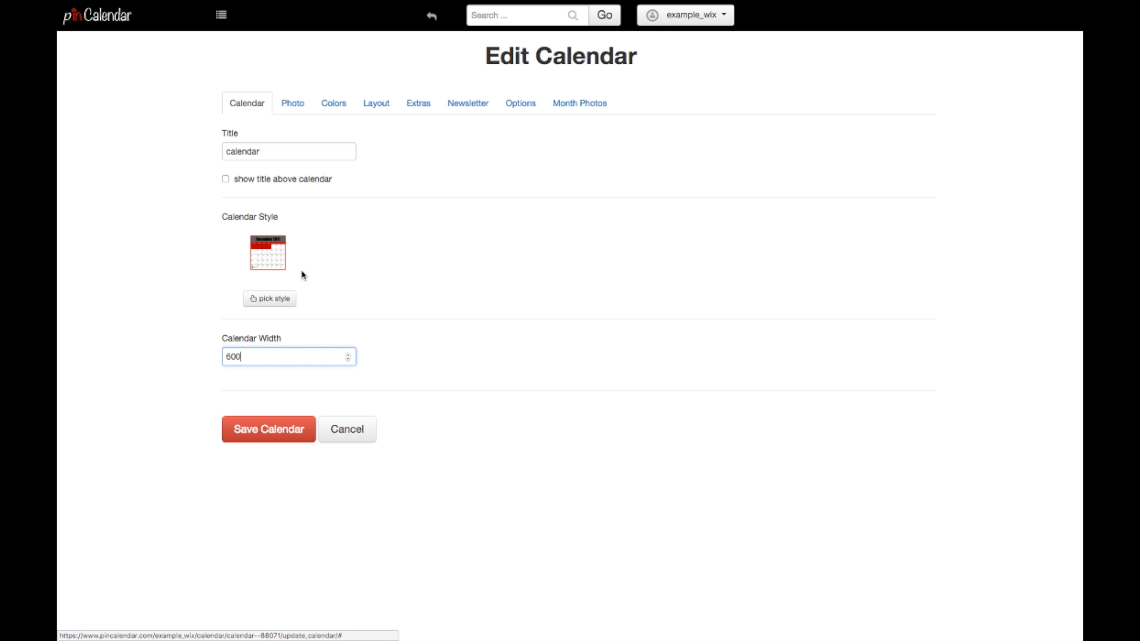
Step: Pick the light green calendar style from the style gallery
{"action": "left_click", "coordinate": [278, 297]}
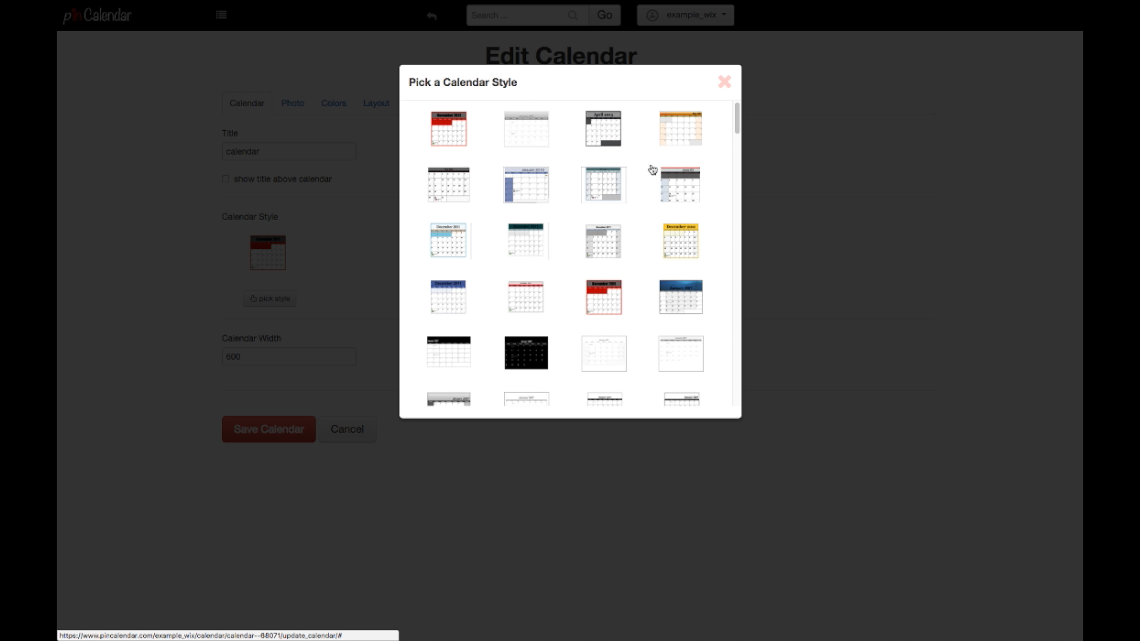
{"action": "left_click_drag", "start_coordinate": [738, 116], "coordinate": [646, 197]}
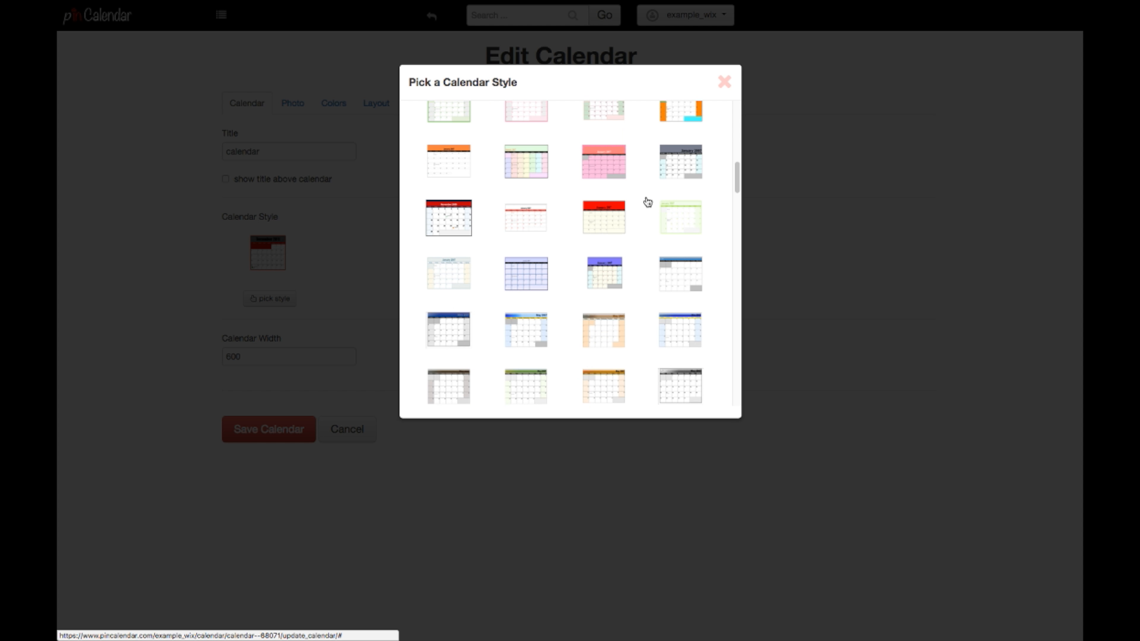
{"action": "left_click", "coordinate": [674, 227]}
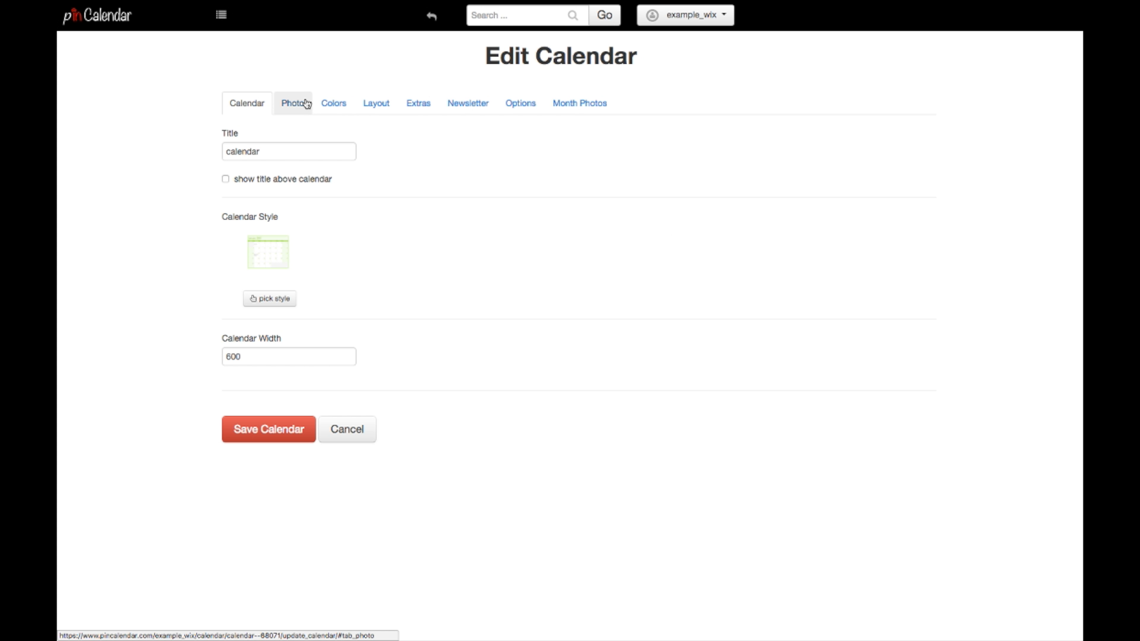
Step: Retitle the calendar 'My Cool Calendar' and show the title above it
{"action": "double_click", "coordinate": [242, 156]}
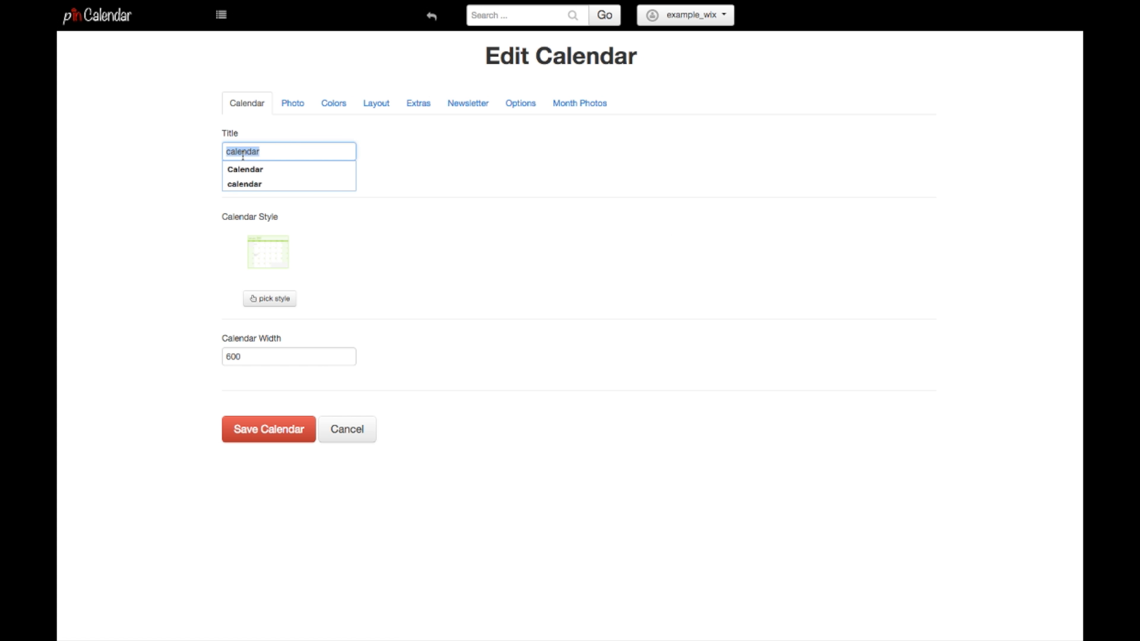
{"action": "type", "text": "My Cool C"}
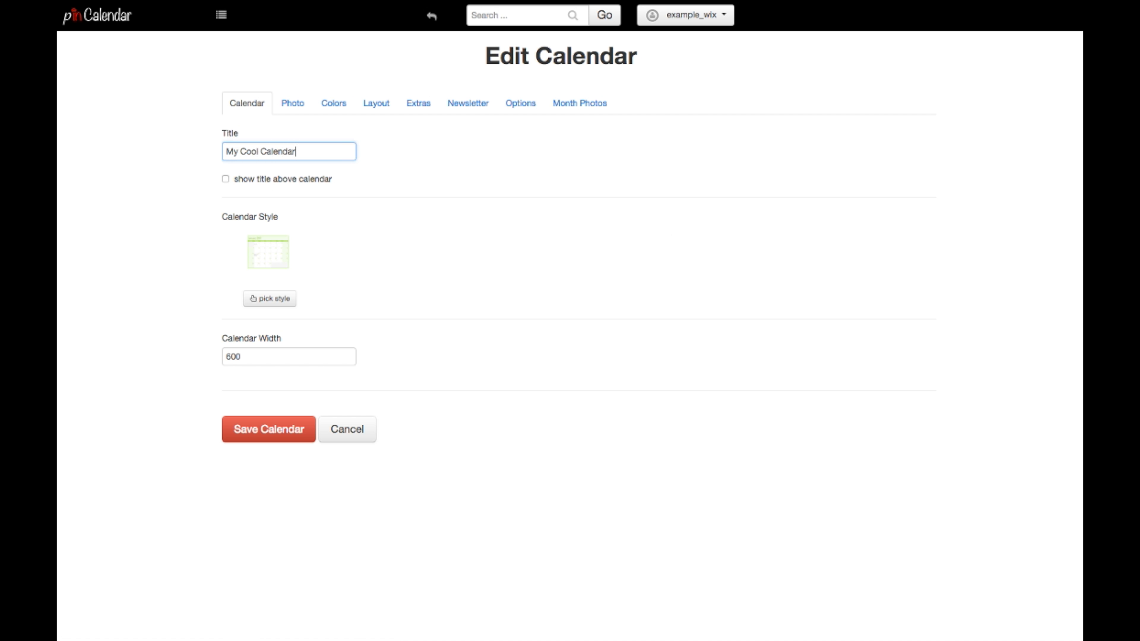
{"action": "left_click", "coordinate": [225, 180]}
Step: Set the page background colour to blue 1F8FFF in the Colors settings
{"action": "left_click", "coordinate": [293, 103]}
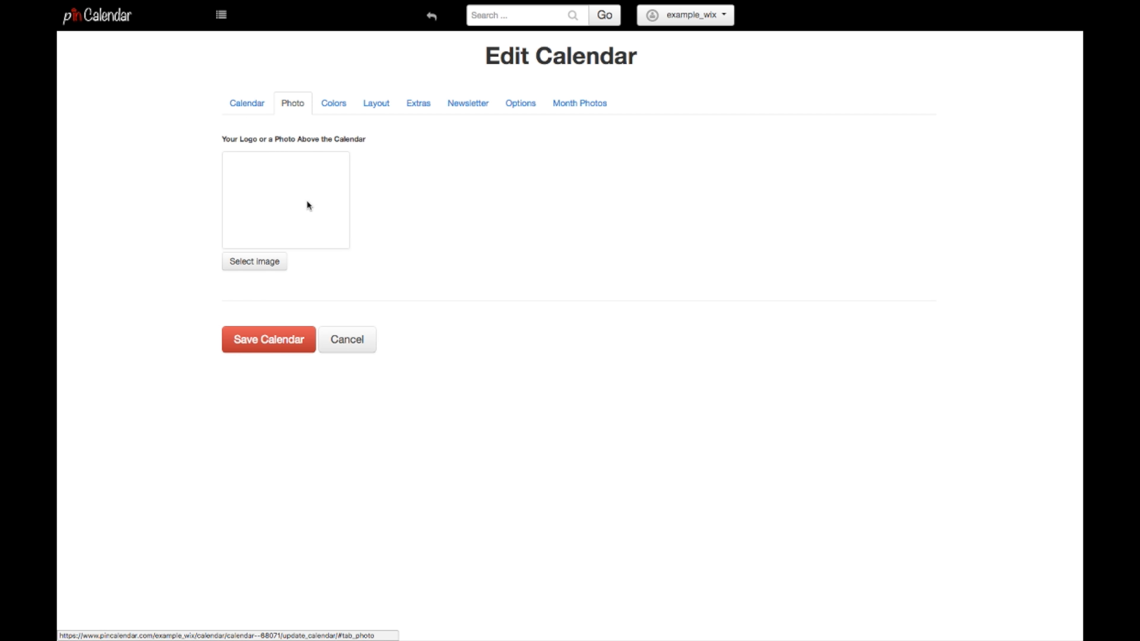
{"action": "left_click", "coordinate": [329, 106]}
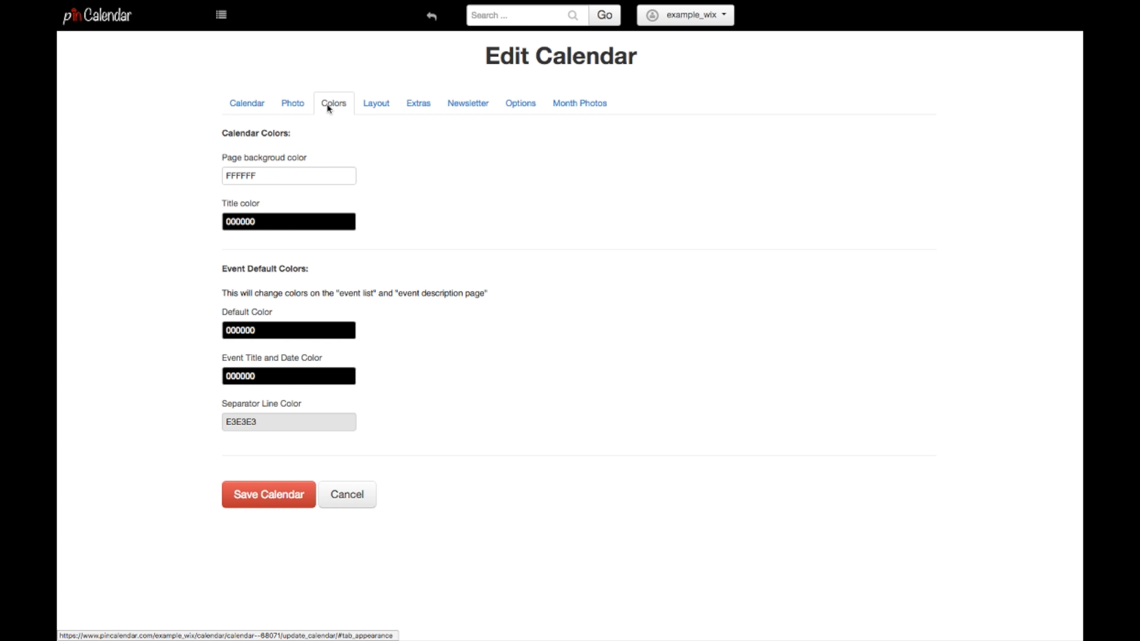
{"action": "left_click", "coordinate": [296, 175]}
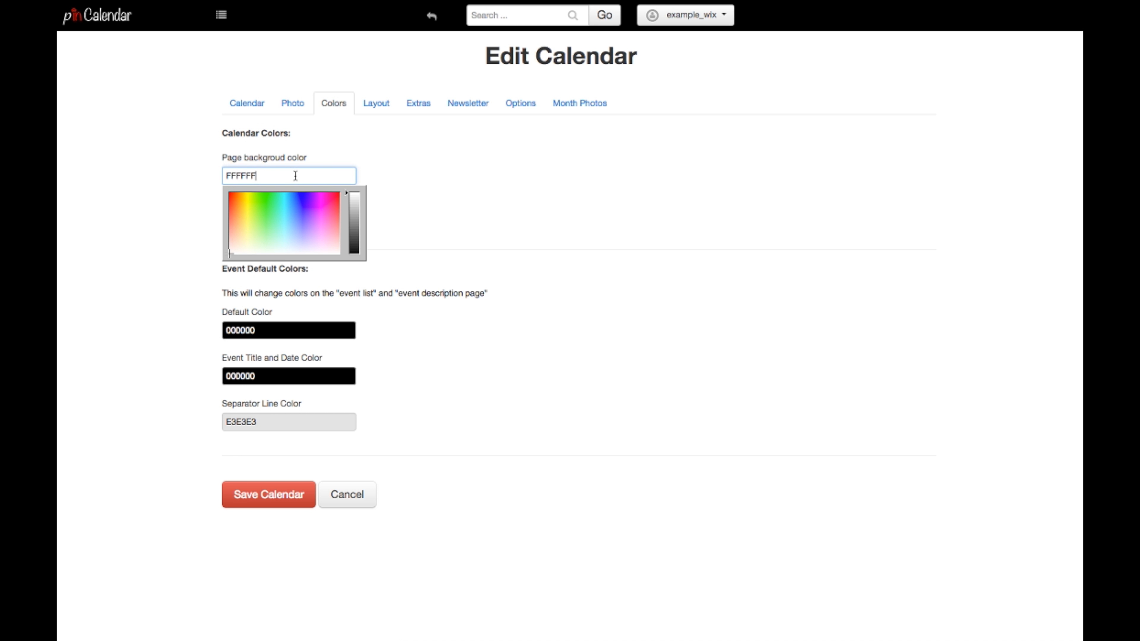
{"action": "left_click", "coordinate": [284, 233]}
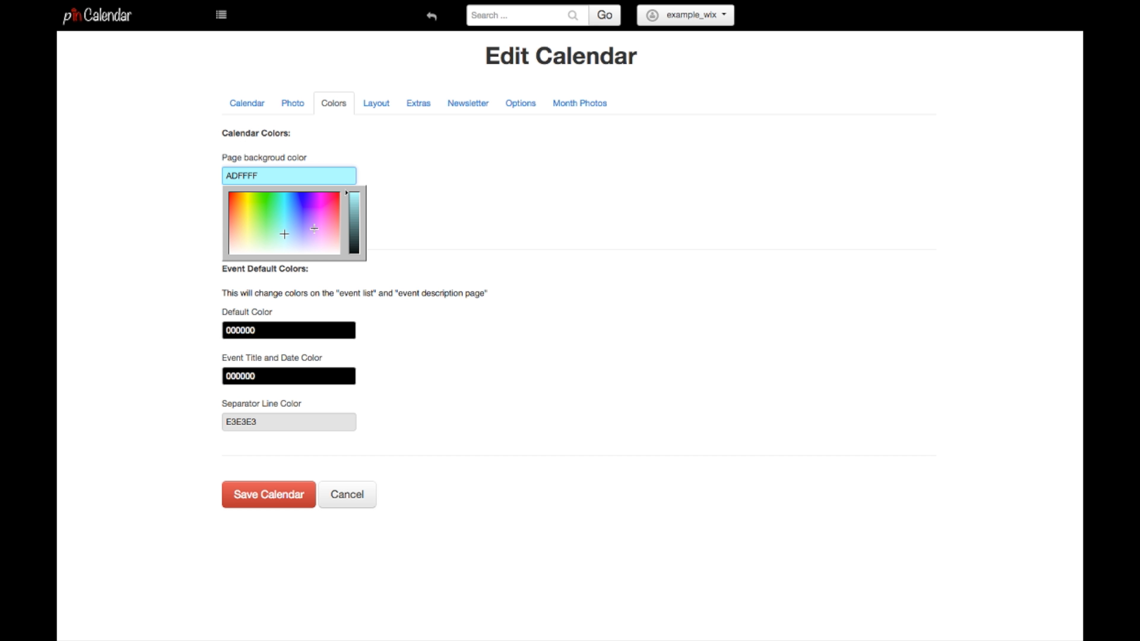
{"action": "left_click", "coordinate": [294, 200]}
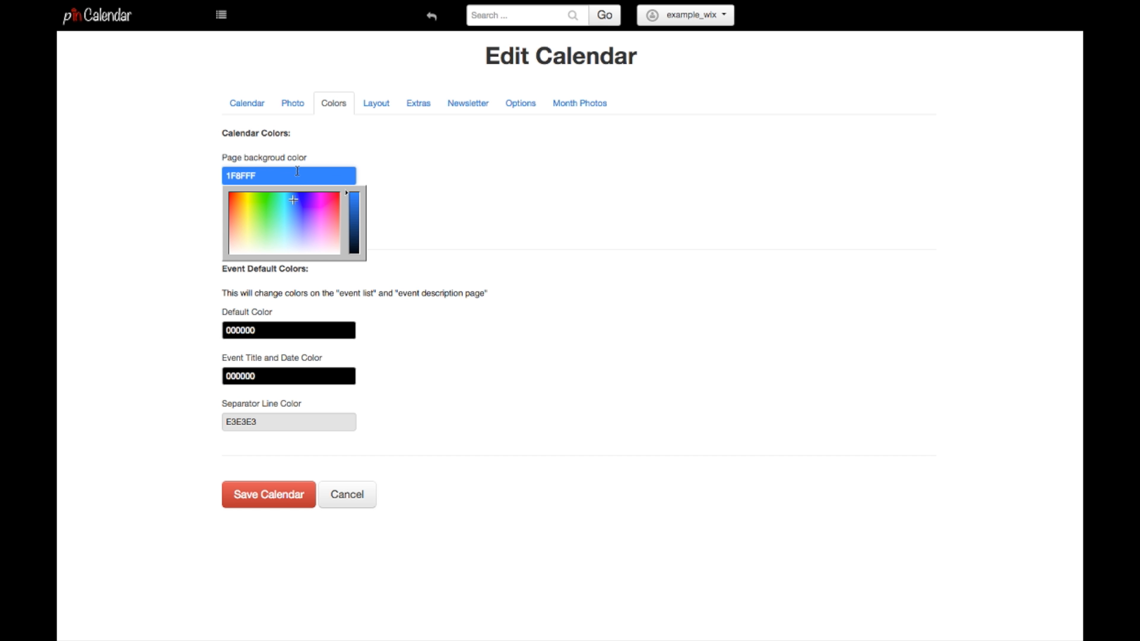